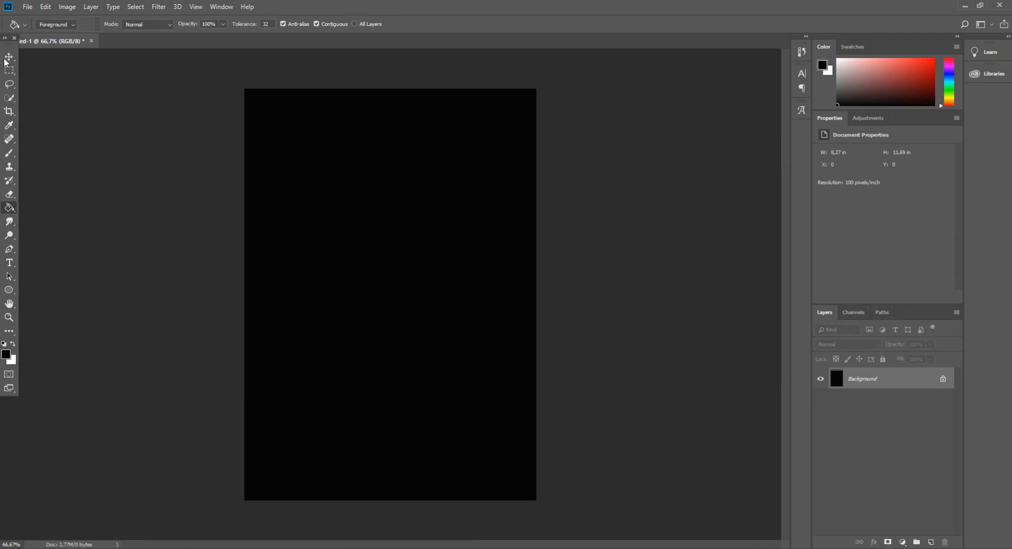
Draw a circle about 749 px in diameter on the canvas, with a white fill and no stroke
click(8, 290)
drag(310, 177, 573, 538)
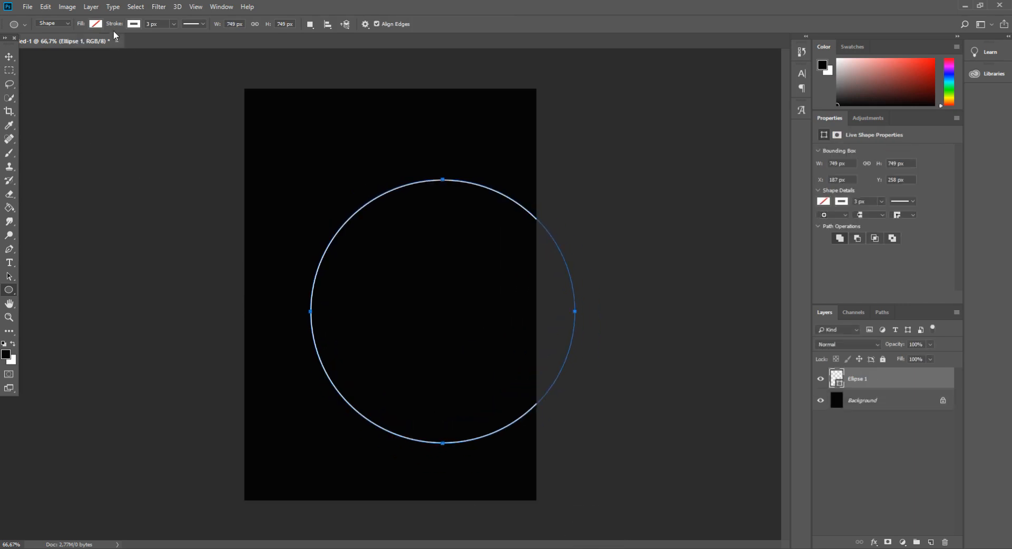
click(134, 26)
click(88, 44)
click(95, 24)
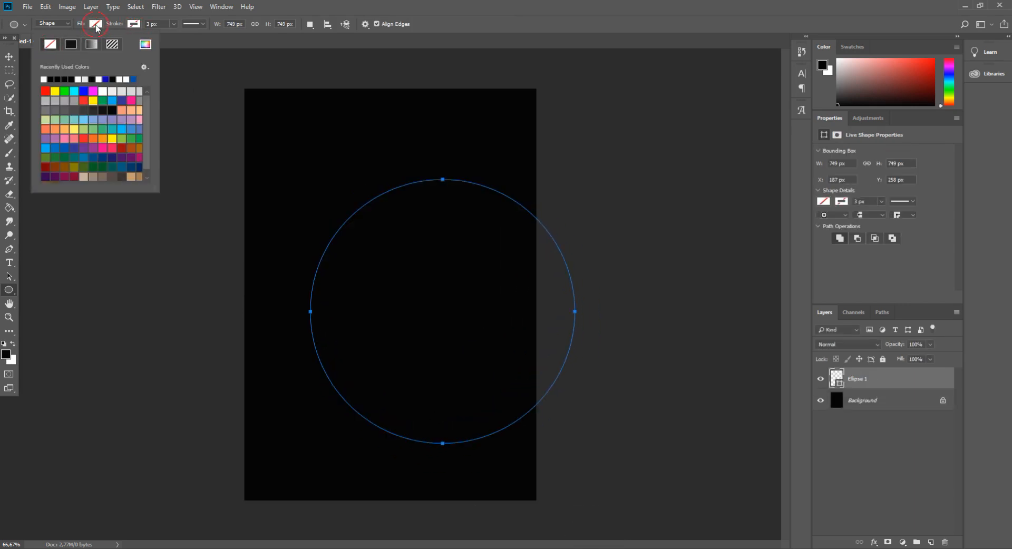
click(43, 79)
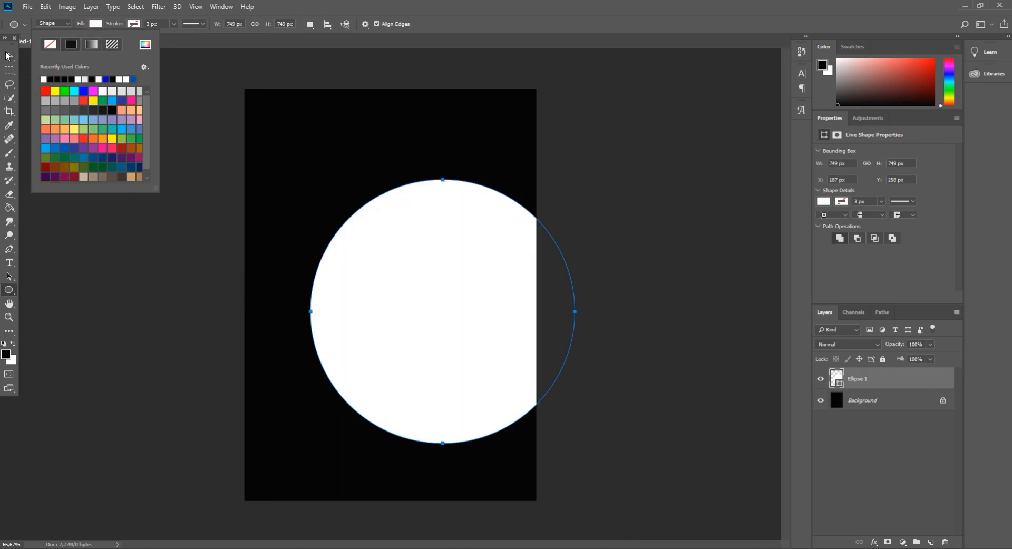
Move the white circle to the exact centre of the canvas and apply the transform
click(8, 54)
key(ctrl+t)
drag(436, 311, 385, 293)
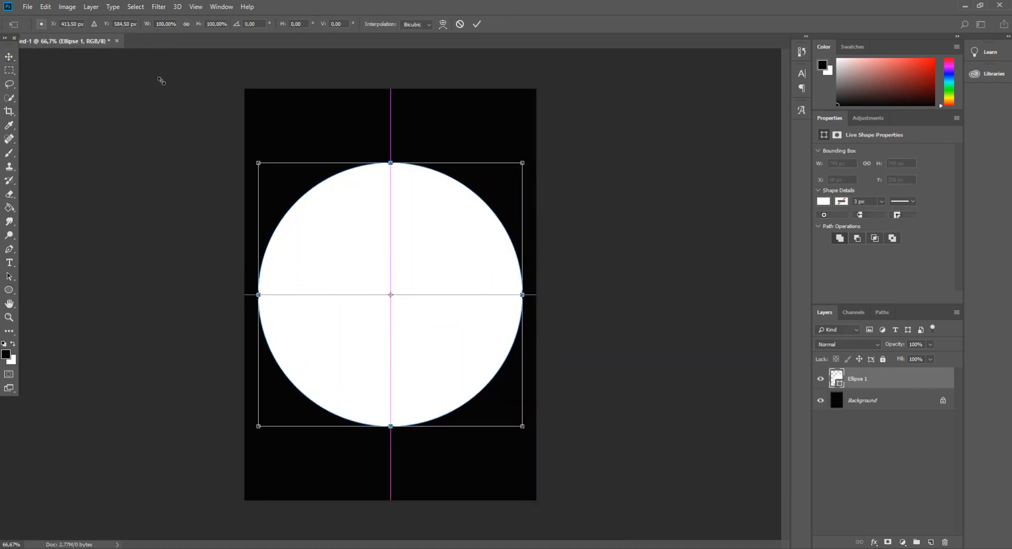
click(10, 57)
key(Return)
Add a Gradient Overlay to the circle layer and set the gradient's first colour stop to light blue 98f4ff
key(ctrl+plus)
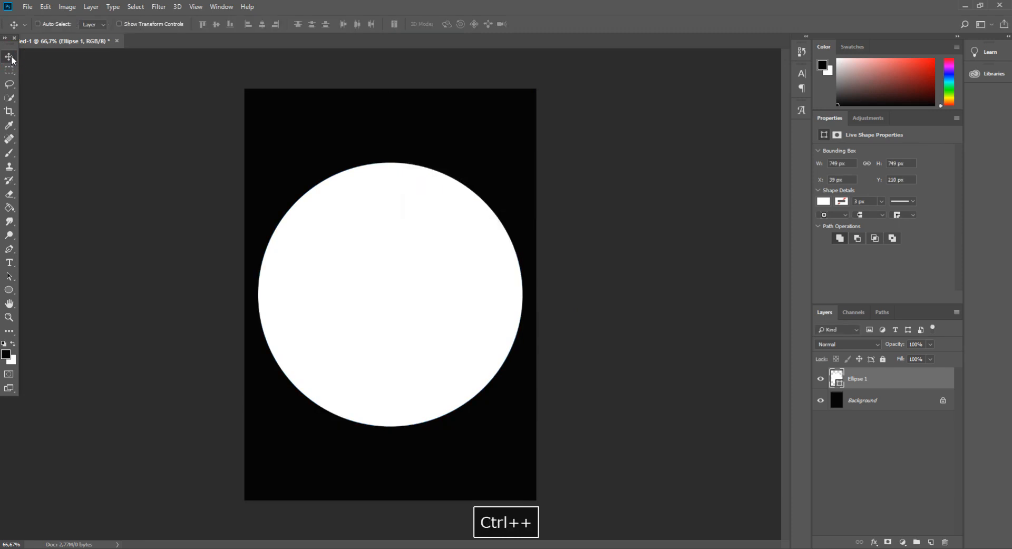
double_click(889, 382)
click(615, 224)
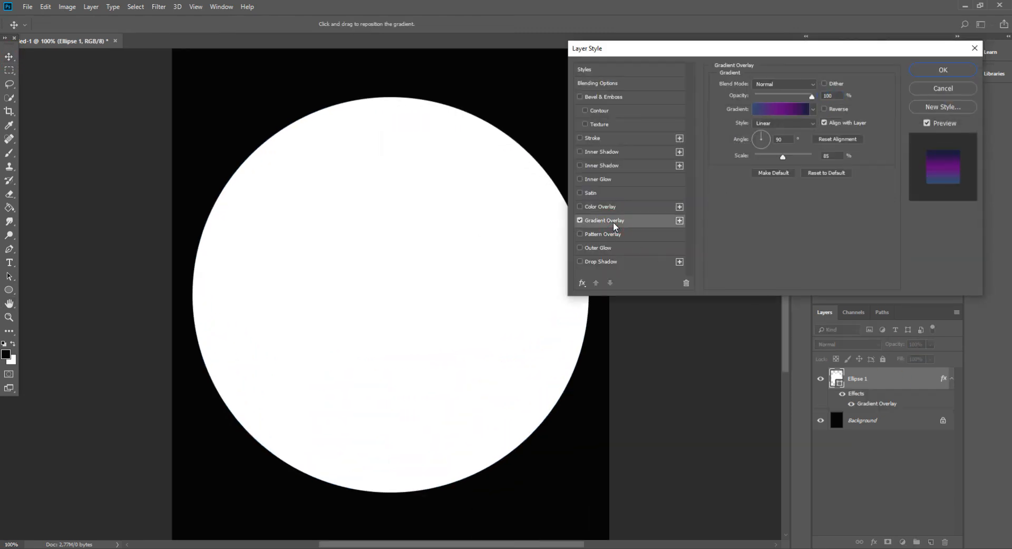
click(779, 106)
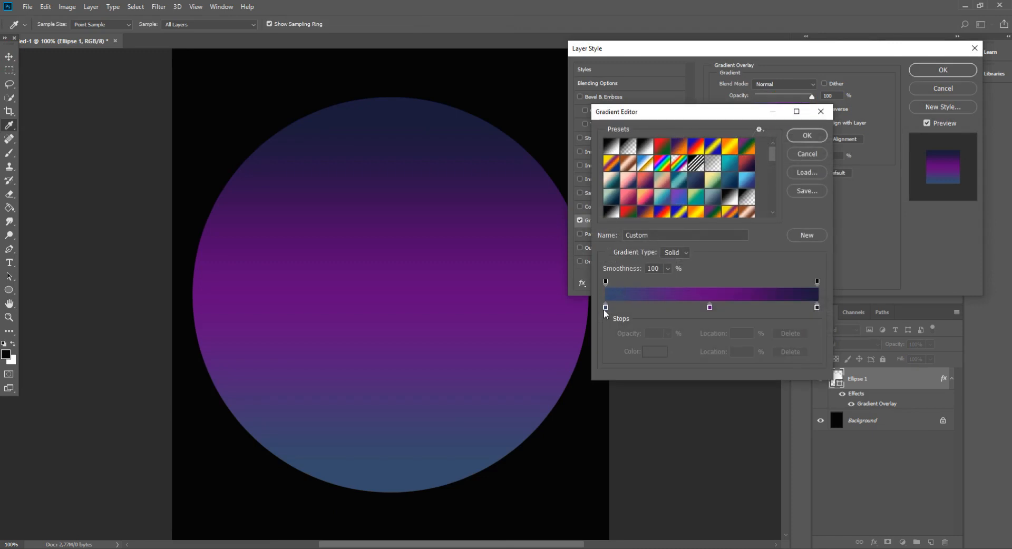
click(656, 353)
click(761, 207)
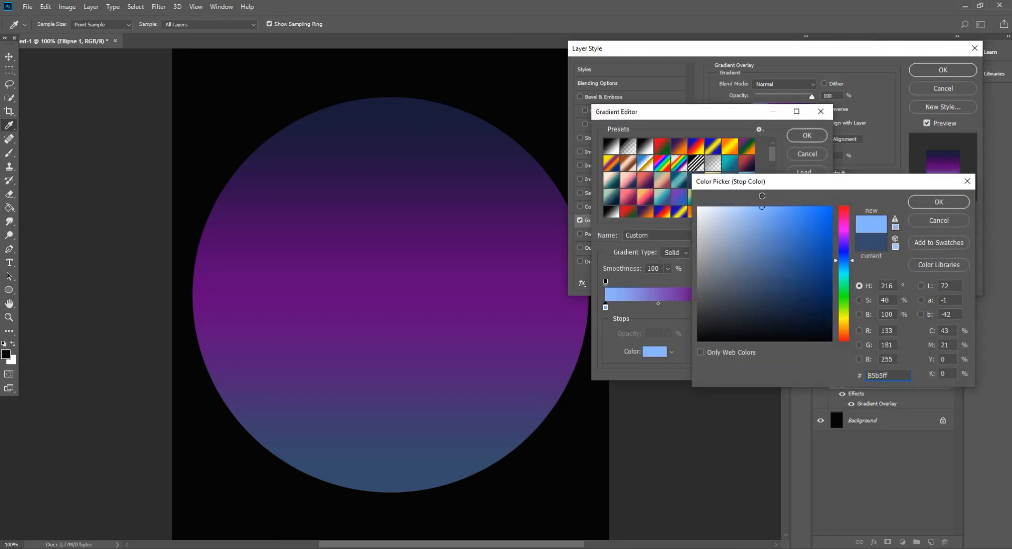
mouse_move(768, 215)
mouse_down()
mouse_move(782, 204)
mouse_move(751, 206)
mouse_up()
click(850, 273)
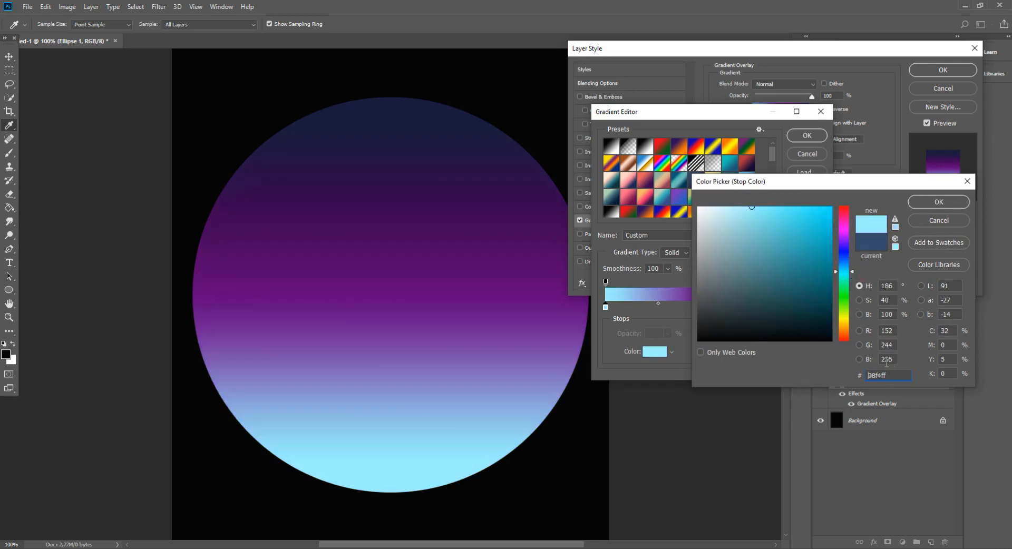
click(938, 204)
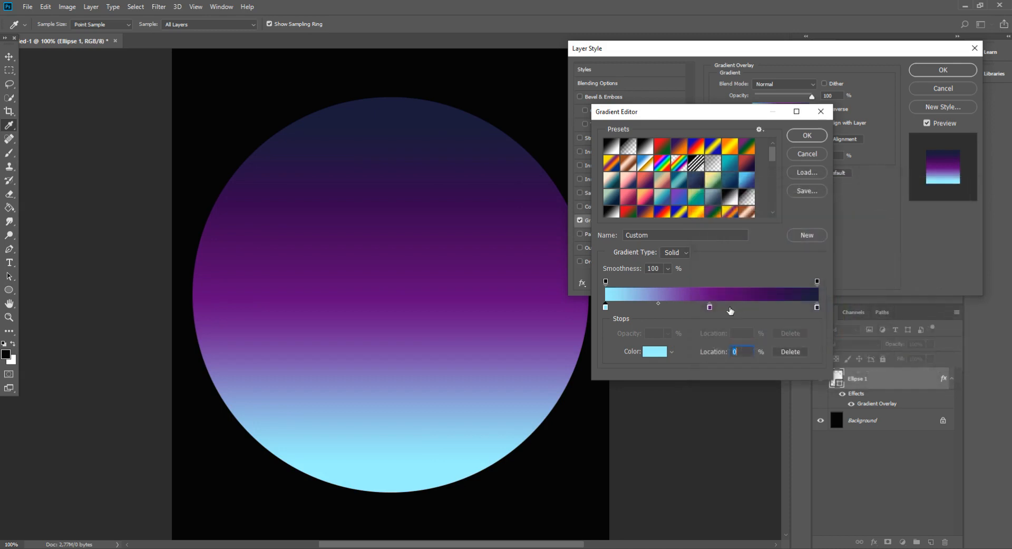
Set the gradient's middle colour stop to pink f36cff and its location to 50%
click(649, 354)
drag(783, 231, 771, 197)
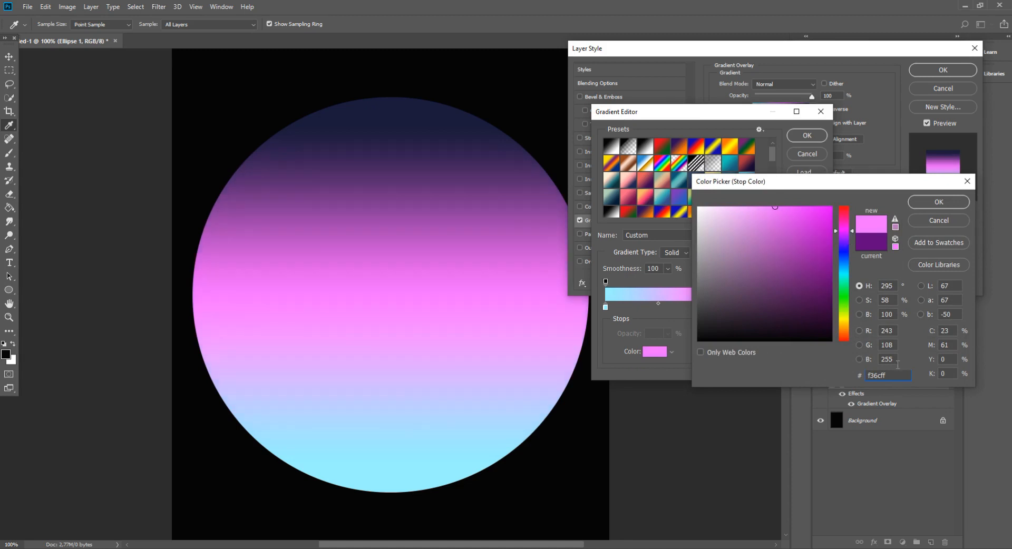
click(926, 202)
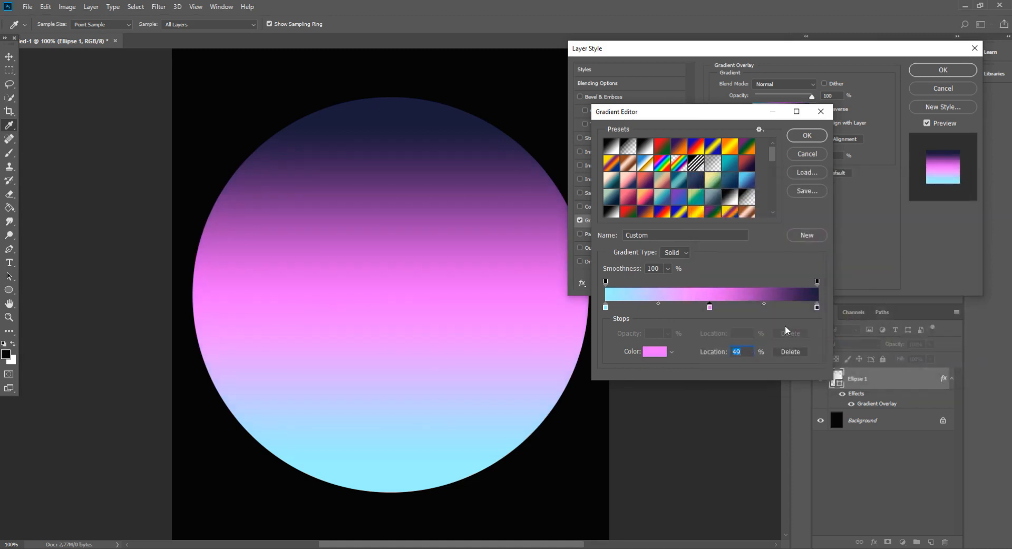
text(500)
Set the gradient's last colour stop to yellow ffe488, accept the gradient and set the overlay's scale to 75%
click(648, 359)
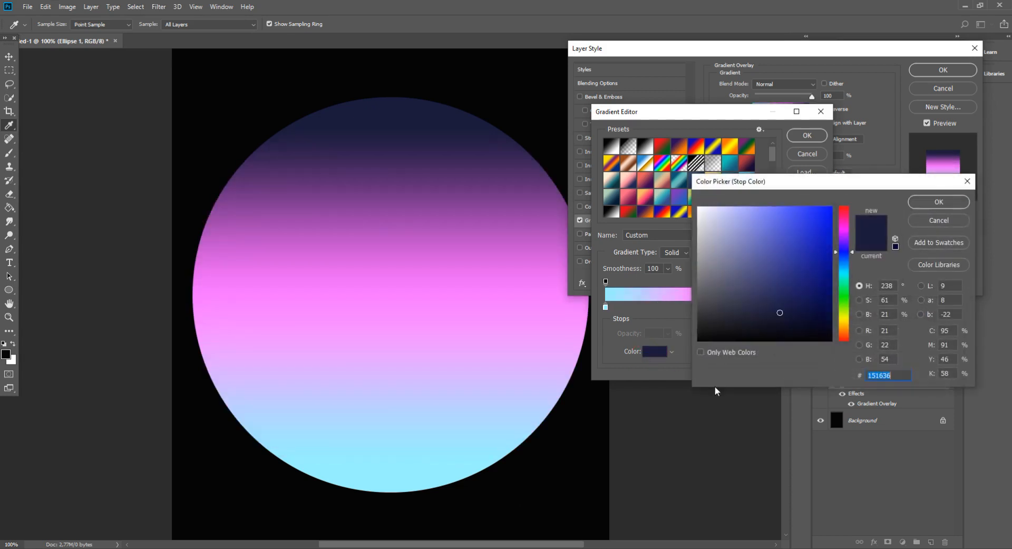
drag(814, 181, 893, 135)
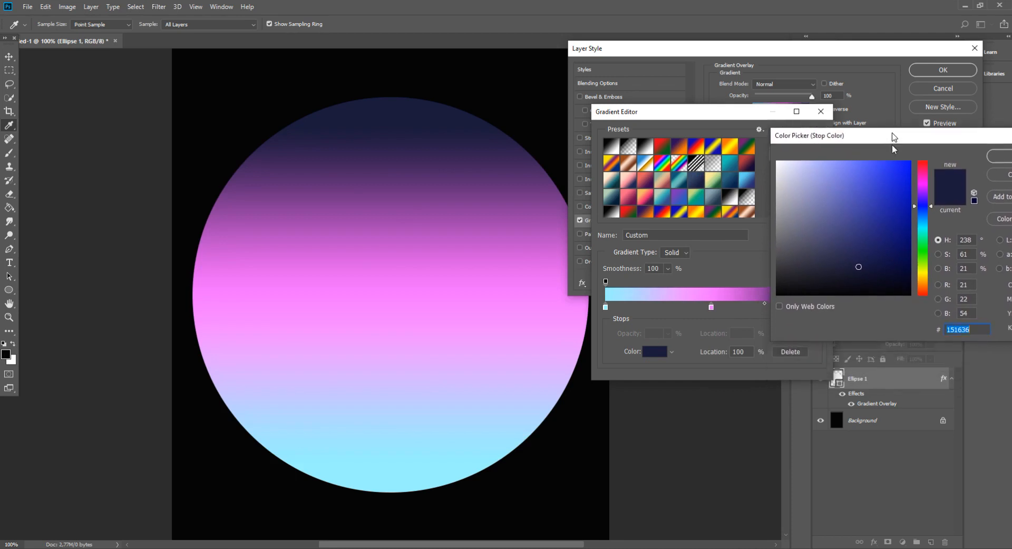
click(929, 285)
drag(929, 288, 929, 278)
drag(891, 179, 873, 144)
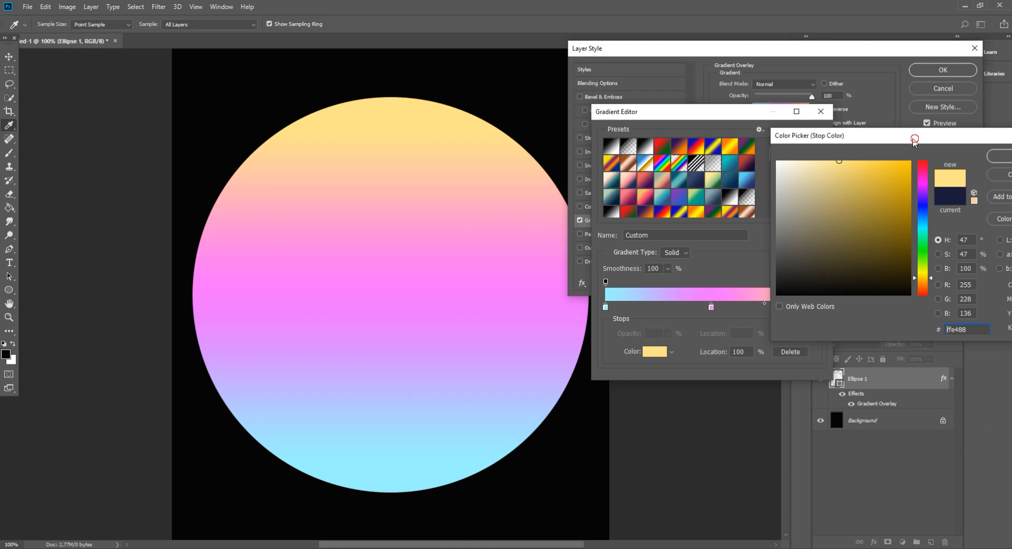
drag(914, 140, 816, 118)
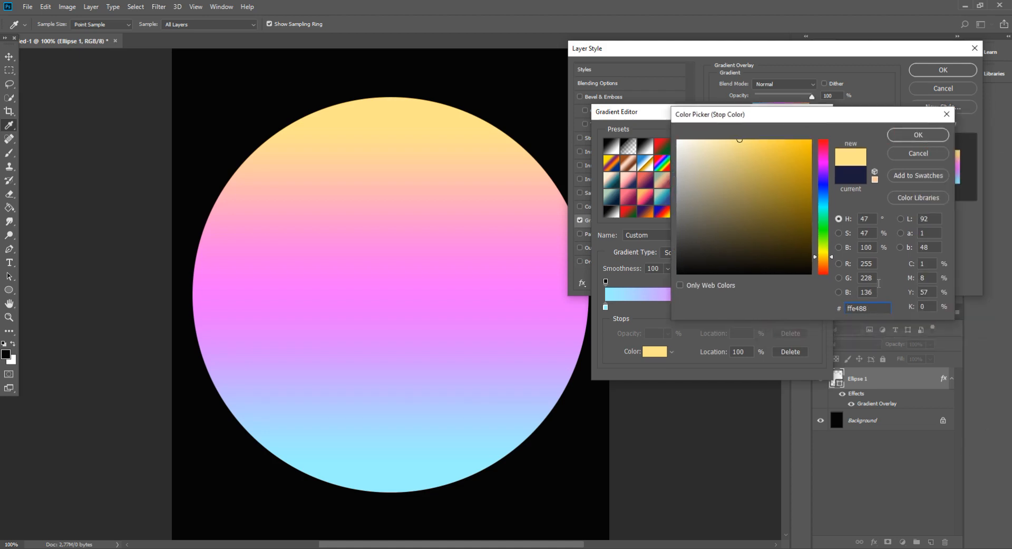
click(919, 136)
click(808, 137)
mouse_move(784, 155)
mouse_down()
mouse_move(793, 156)
mouse_move(779, 159)
mouse_up()
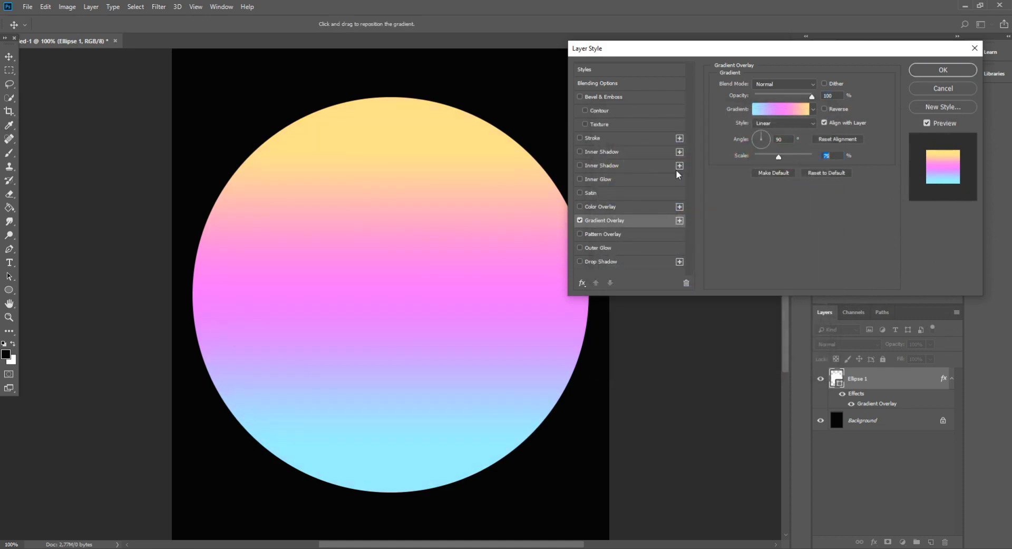
click(580, 97)
click(579, 97)
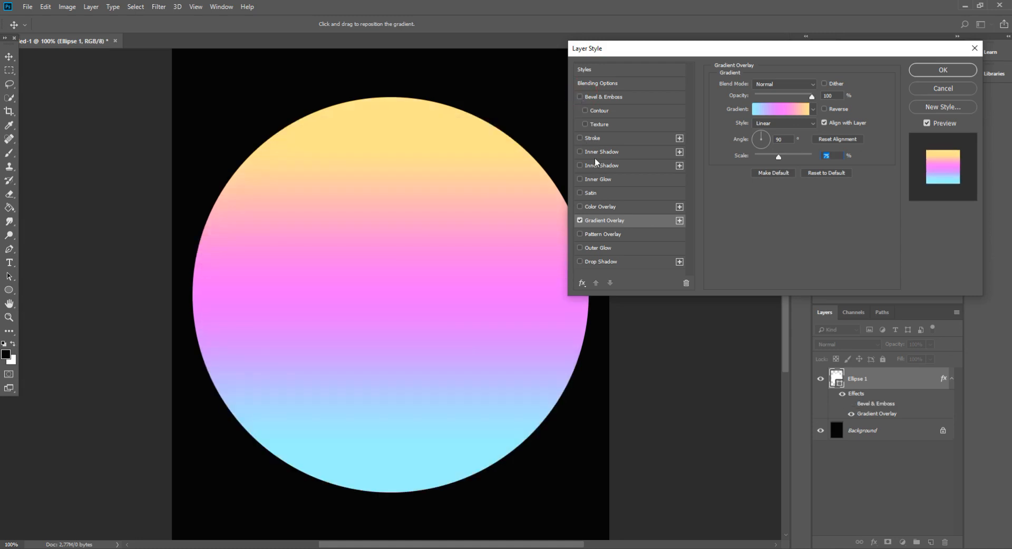
click(587, 168)
click(581, 168)
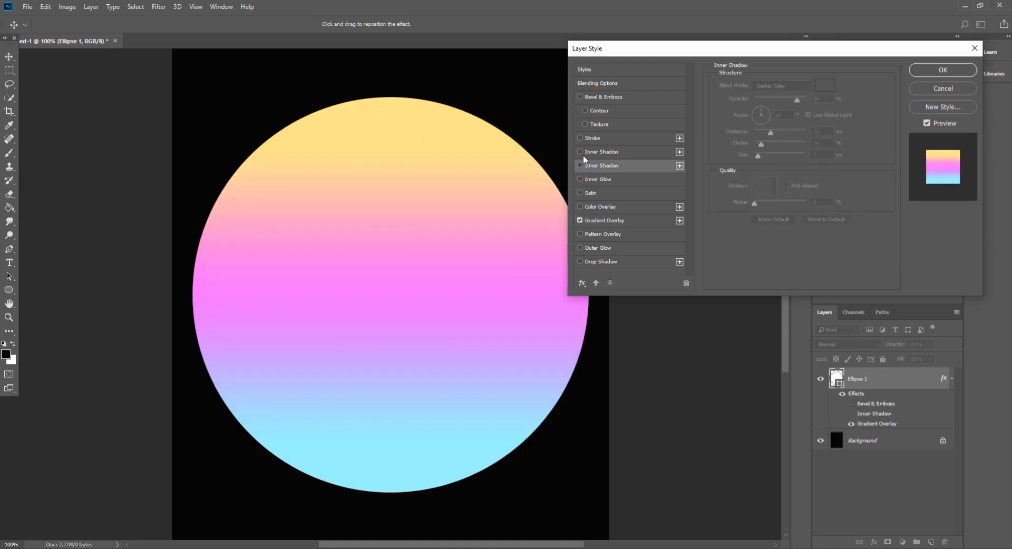
Add an Inner Glow to the circle, reset it to its defaults and set its size to 144 px in Screen mode
click(586, 179)
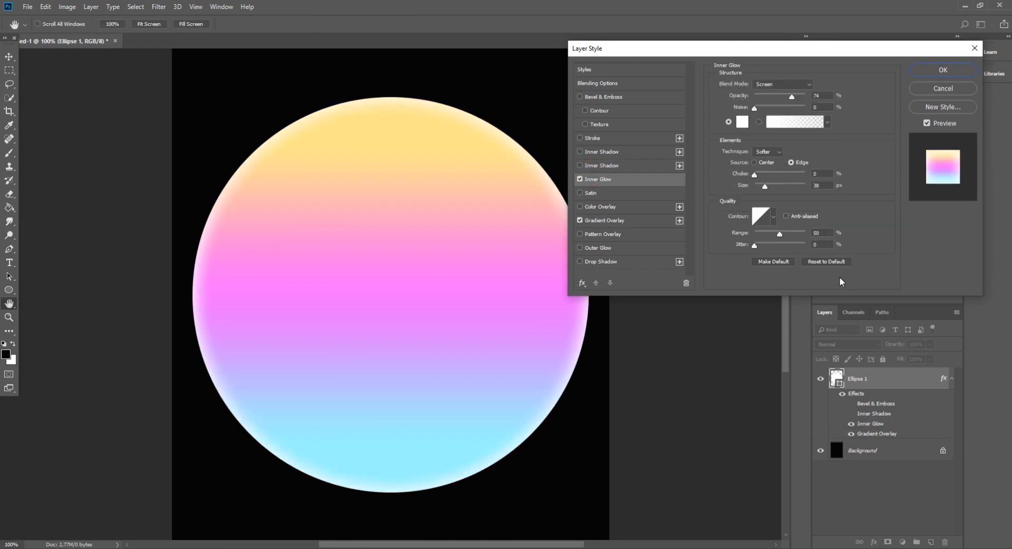
click(826, 262)
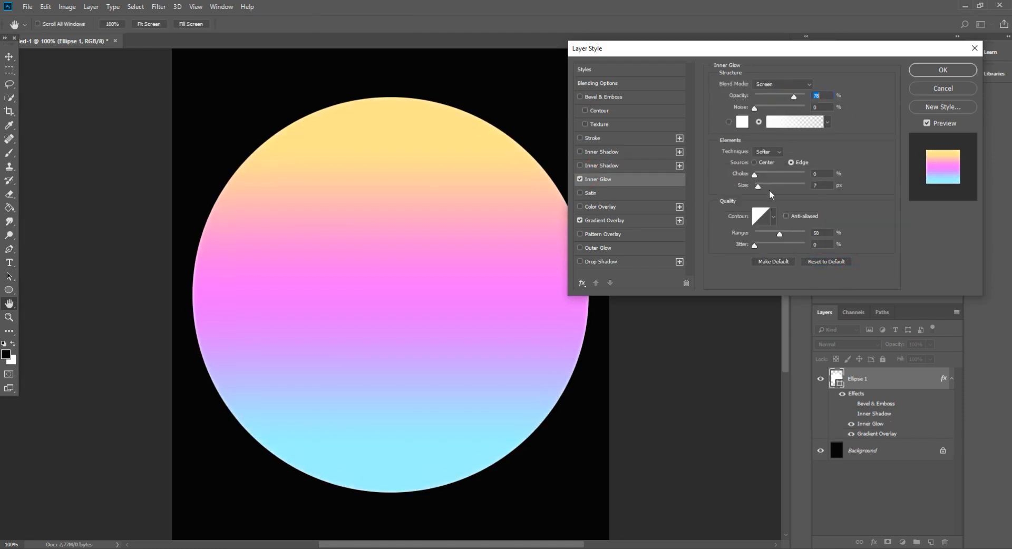
drag(765, 185, 785, 187)
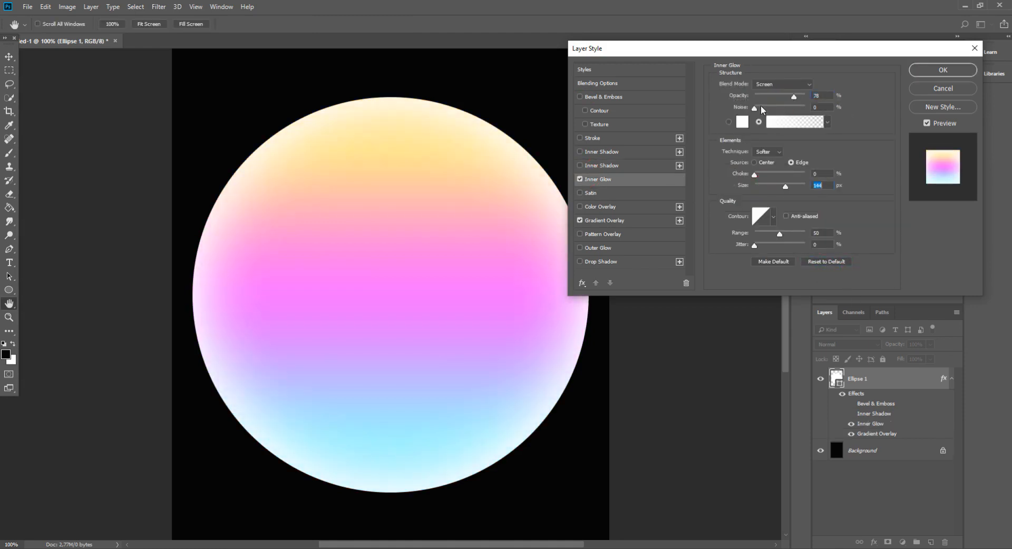
click(766, 85)
click(863, 157)
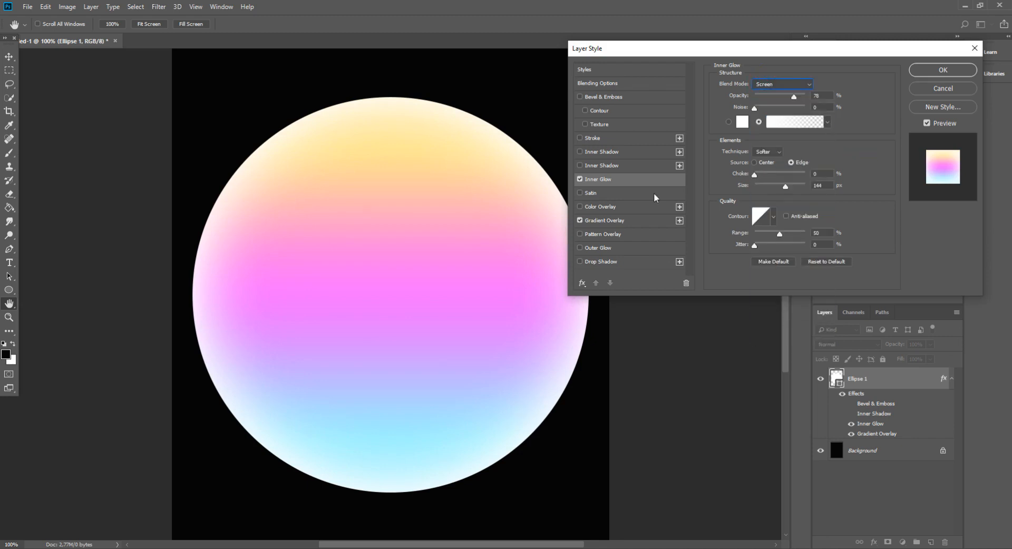
Give the Inner Glow the rounded stepped contour and apply the layer style
click(773, 214)
click(775, 242)
click(778, 259)
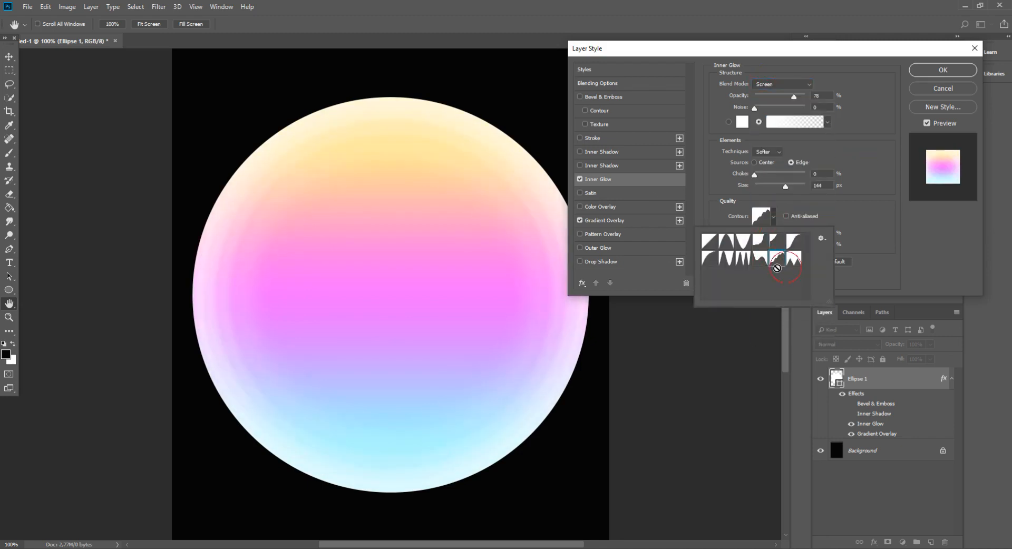
click(714, 244)
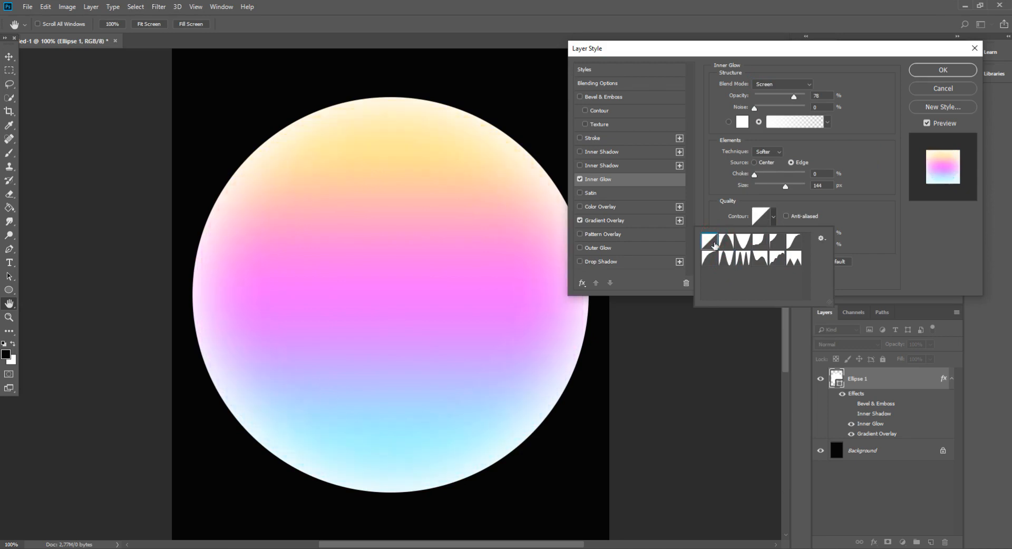
click(762, 260)
double_click(775, 262)
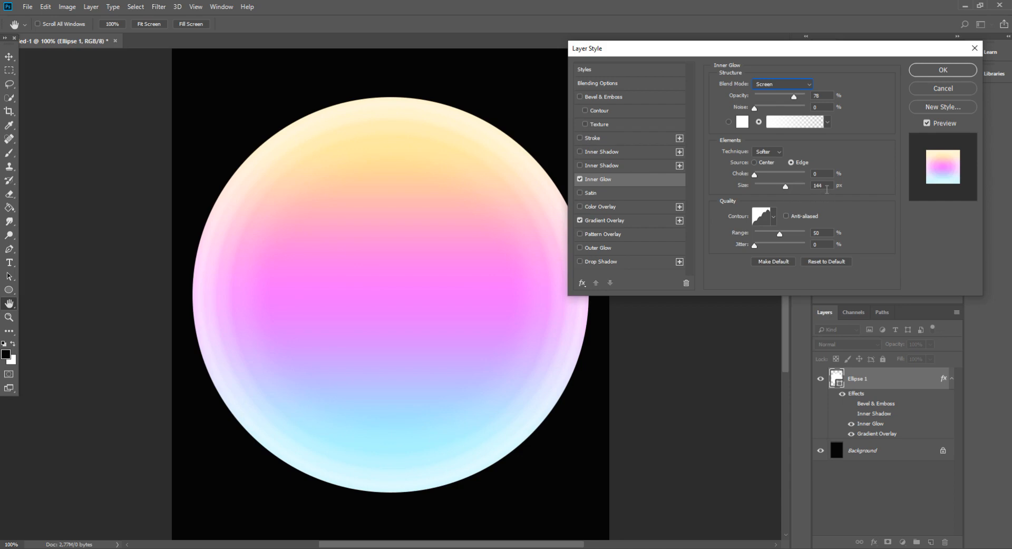
click(927, 72)
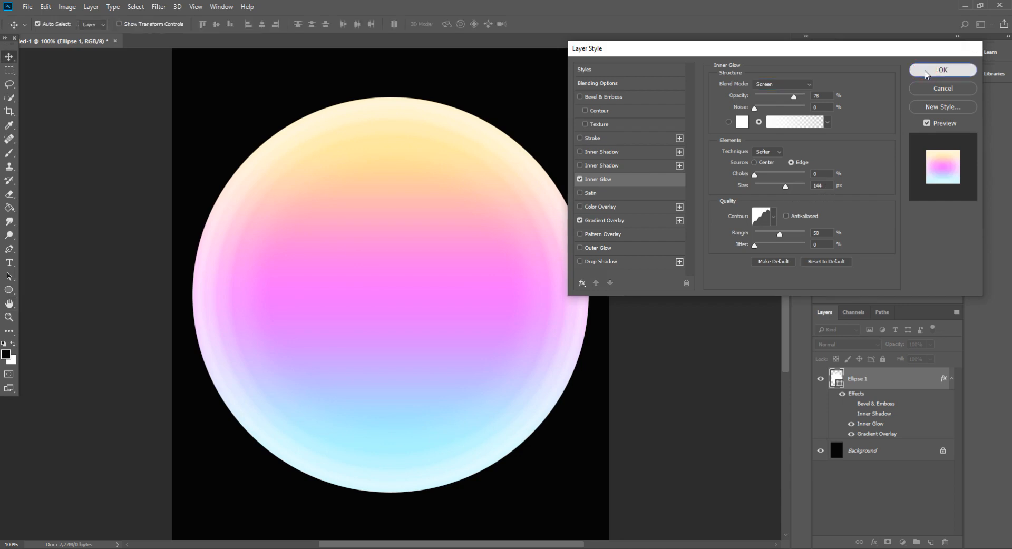
Convert the circle layer to a smart object and open it in the Liquify filter
right_click(878, 385)
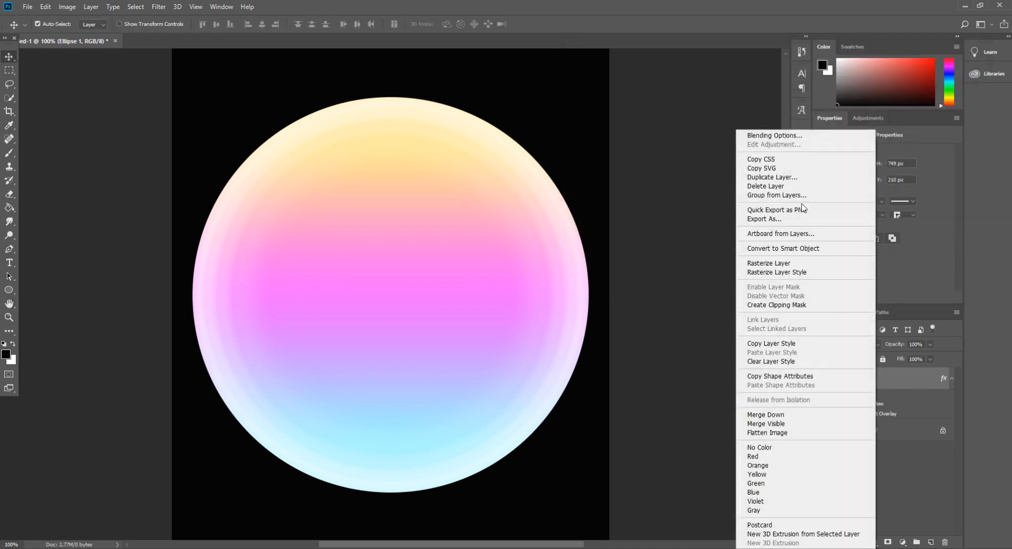
click(805, 247)
click(159, 7)
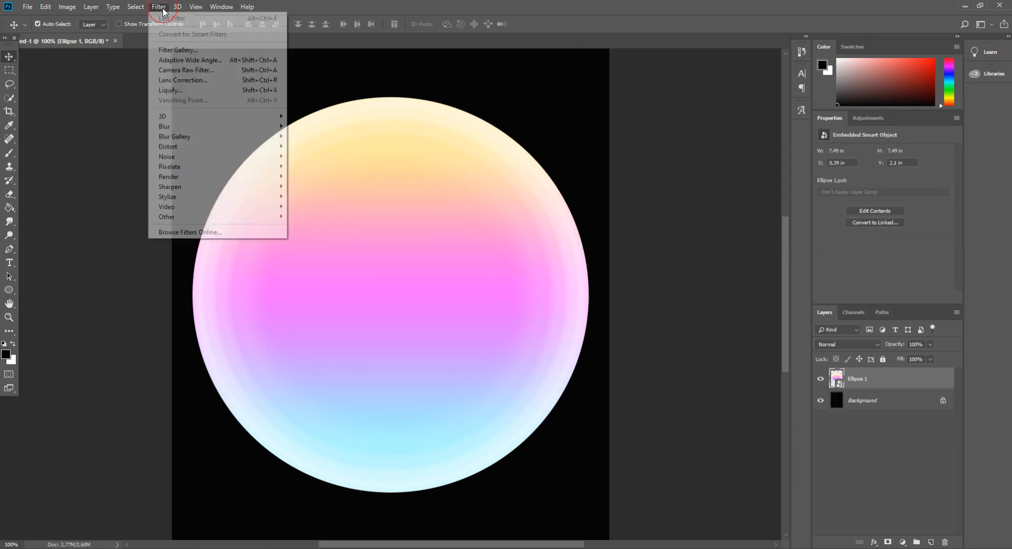
click(210, 90)
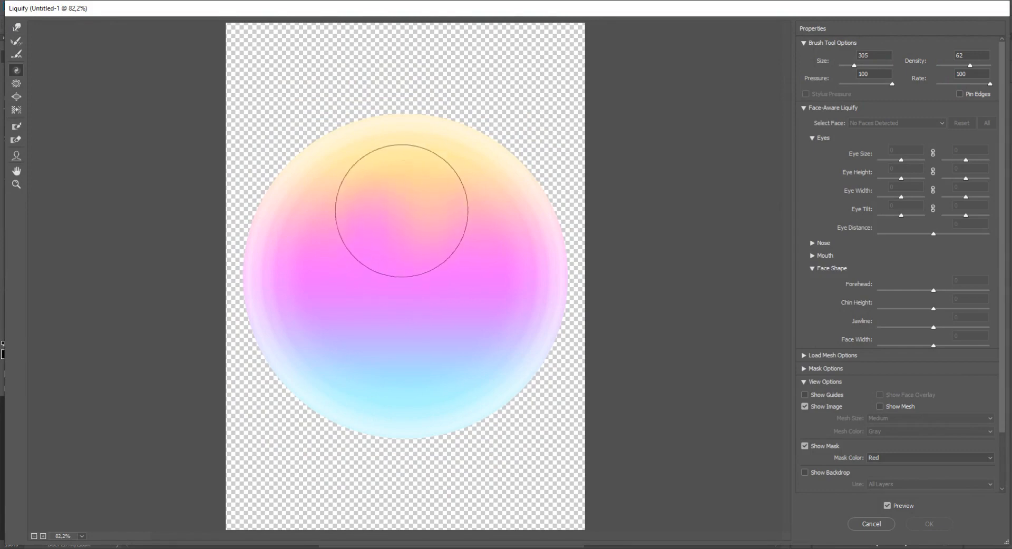
Undo a trial twirl on the circle and push its edges and colours into an irregular, swirled blob with the Forward Warp tool
drag(403, 207, 404, 205)
key(ctrl+z)
click(15, 29)
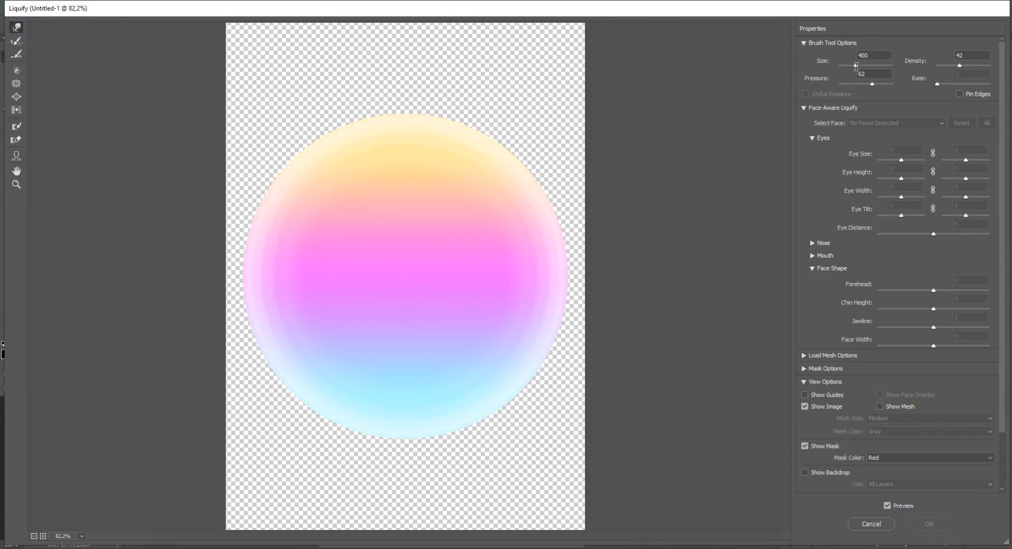
mouse_move(429, 253)
mouse_down()
mouse_move(437, 200)
mouse_move(502, 205)
mouse_move(376, 260)
mouse_move(407, 307)
mouse_move(439, 289)
mouse_move(520, 304)
mouse_move(465, 232)
mouse_move(528, 292)
mouse_move(481, 302)
mouse_move(261, 297)
mouse_move(363, 305)
mouse_move(400, 205)
mouse_move(359, 204)
mouse_move(388, 168)
mouse_move(395, 256)
mouse_move(286, 218)
mouse_move(376, 113)
mouse_move(483, 163)
mouse_move(365, 194)
mouse_move(278, 192)
mouse_move(327, 272)
mouse_move(430, 215)
mouse_move(500, 330)
mouse_move(485, 370)
mouse_move(504, 328)
mouse_move(529, 398)
mouse_move(437, 293)
mouse_move(508, 368)
mouse_move(388, 271)
mouse_move(408, 326)
mouse_move(342, 358)
mouse_move(403, 263)
mouse_move(458, 286)
mouse_move(255, 266)
mouse_move(410, 225)
mouse_move(276, 146)
mouse_move(342, 188)
mouse_move(536, 157)
mouse_move(441, 116)
mouse_move(422, 95)
mouse_move(418, 255)
mouse_move(391, 364)
mouse_move(495, 322)
mouse_move(544, 328)
mouse_move(519, 397)
mouse_move(535, 341)
mouse_move(442, 232)
mouse_move(349, 364)
mouse_move(391, 274)
mouse_move(327, 336)
mouse_move(351, 281)
mouse_move(306, 321)
mouse_move(279, 328)
mouse_move(415, 230)
mouse_move(327, 208)
mouse_move(420, 238)
mouse_move(308, 116)
mouse_move(355, 119)
mouse_move(442, 255)
mouse_move(535, 311)
mouse_move(407, 282)
mouse_move(540, 389)
mouse_move(544, 358)
mouse_move(600, 436)
mouse_move(474, 333)
mouse_move(583, 390)
mouse_move(552, 304)
mouse_move(630, 345)
mouse_move(515, 301)
mouse_move(542, 271)
mouse_move(519, 253)
mouse_move(397, 328)
mouse_move(406, 372)
mouse_move(546, 275)
mouse_move(483, 223)
mouse_move(482, 188)
mouse_move(305, 362)
mouse_move(310, 418)
mouse_move(339, 389)
mouse_move(479, 423)
mouse_move(464, 422)
mouse_move(479, 387)
mouse_move(481, 226)
mouse_move(527, 316)
mouse_up()
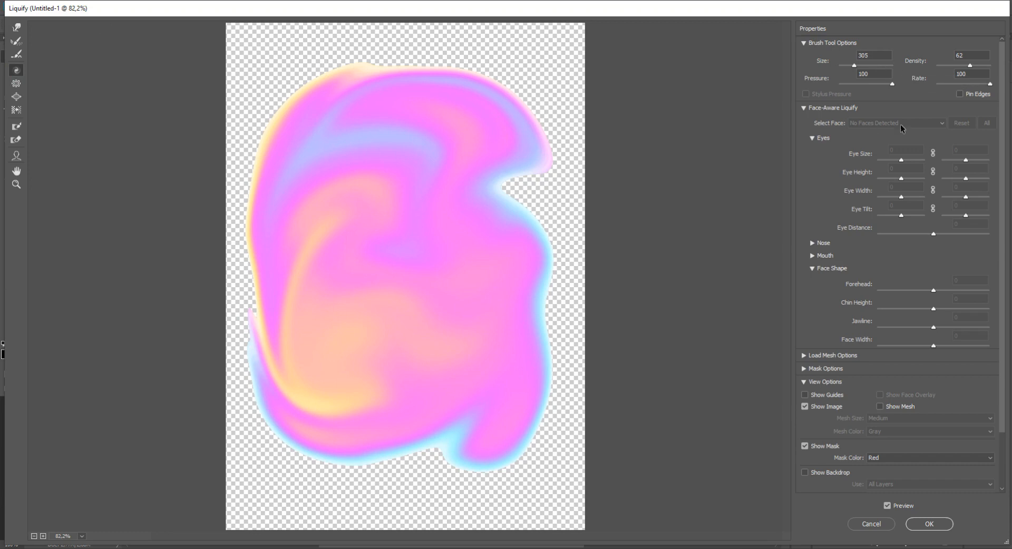
Try a twirl on the upper part of the blob and set the twirl brush's rate, pressure and density to 75
drag(397, 159, 396, 158)
key(ctrl+z)
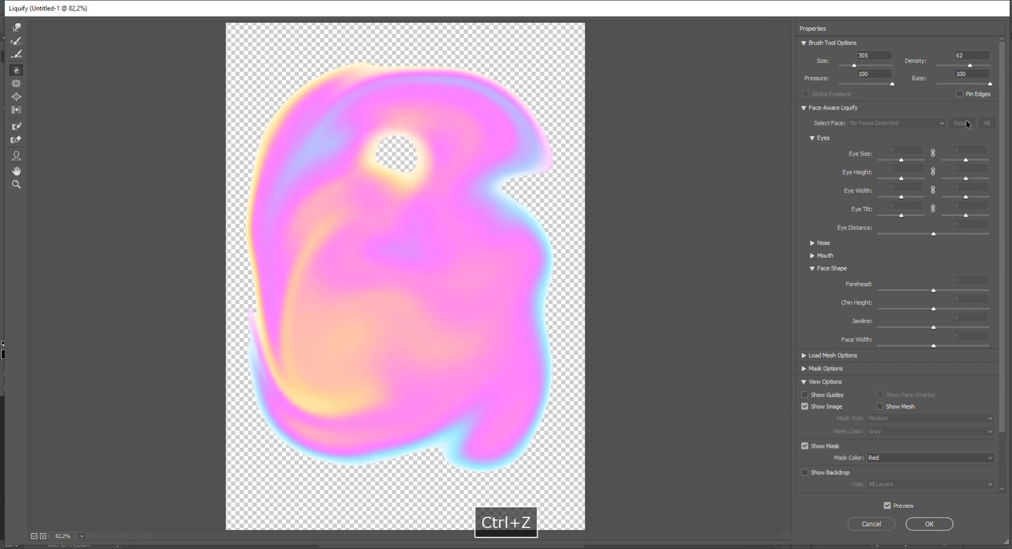
click(971, 85)
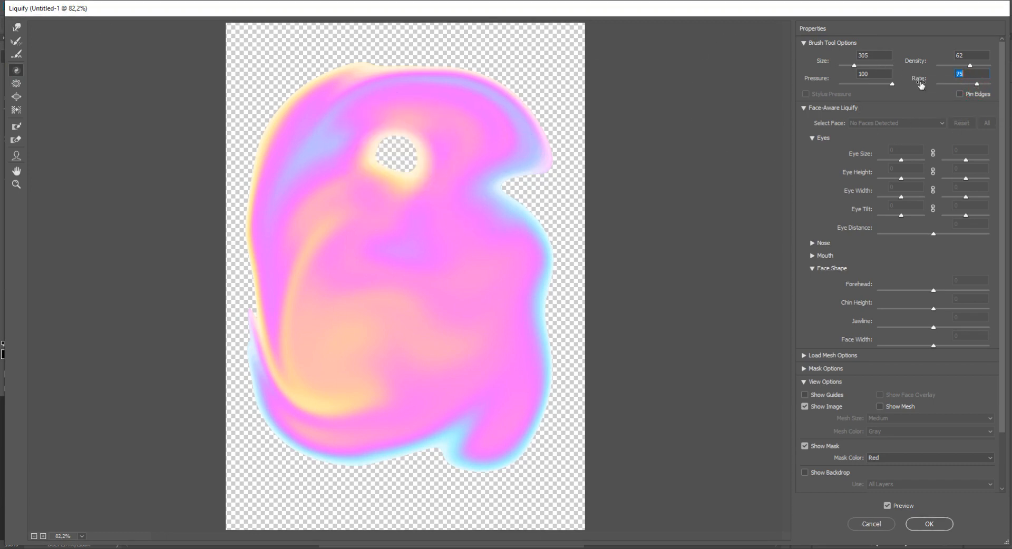
text(75)
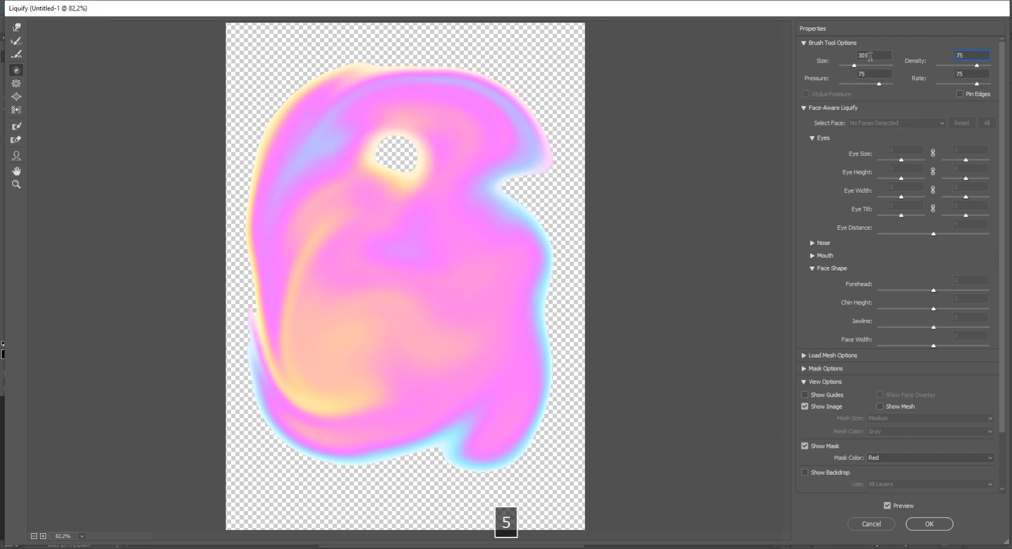
Undo the last twirl, twirl the middle of the blob until it breaks into separate liquid pieces, and apply the Liquify filter
key(alt)
key(ctrl+z)
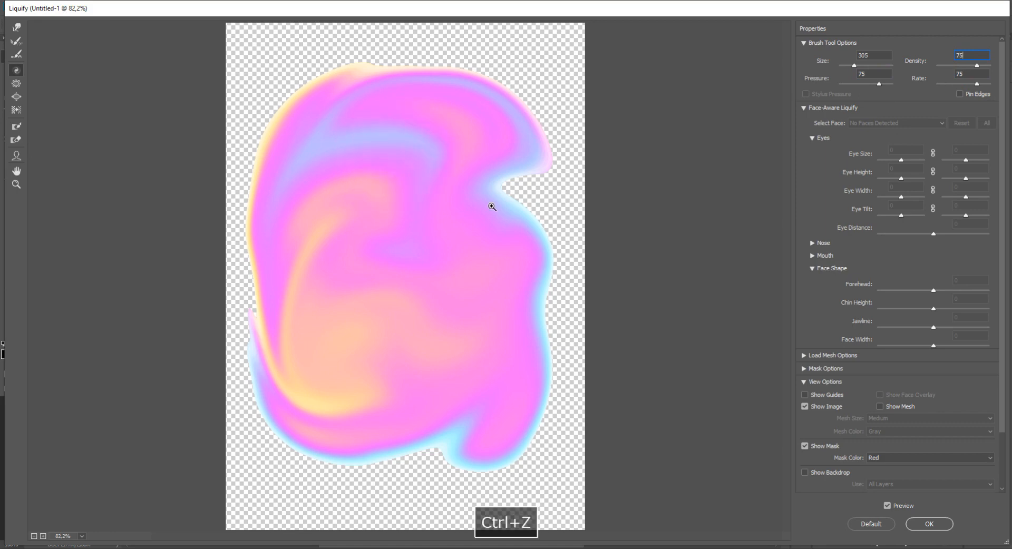
mouse_move(386, 212)
mouse_down()
mouse_move(405, 187)
mouse_move(390, 180)
mouse_move(403, 161)
mouse_move(504, 136)
mouse_move(459, 142)
mouse_move(491, 182)
mouse_move(489, 287)
mouse_move(508, 306)
mouse_move(479, 396)
mouse_move(411, 418)
mouse_move(398, 403)
mouse_move(391, 339)
mouse_move(323, 417)
mouse_move(325, 283)
mouse_move(321, 322)
mouse_move(342, 241)
mouse_move(322, 337)
mouse_move(329, 237)
mouse_move(417, 189)
mouse_move(368, 244)
mouse_move(329, 250)
mouse_move(382, 175)
mouse_move(333, 134)
mouse_move(287, 178)
mouse_move(277, 175)
mouse_move(218, 286)
mouse_move(289, 230)
mouse_move(370, 140)
mouse_move(352, 218)
mouse_move(344, 397)
mouse_move(364, 370)
mouse_move(400, 455)
mouse_move(456, 434)
mouse_move(518, 444)
mouse_move(493, 428)
mouse_move(482, 343)
mouse_move(486, 365)
mouse_move(422, 356)
mouse_move(439, 301)
mouse_move(524, 223)
mouse_move(437, 219)
mouse_move(459, 255)
mouse_move(396, 311)
mouse_move(375, 180)
mouse_move(396, 291)
mouse_move(381, 165)
mouse_move(473, 147)
mouse_move(496, 225)
mouse_move(450, 191)
mouse_move(414, 298)
mouse_move(484, 247)
mouse_move(457, 275)
mouse_move(477, 376)
mouse_move(410, 394)
mouse_move(386, 374)
mouse_move(335, 368)
mouse_move(309, 350)
mouse_move(296, 225)
mouse_move(300, 192)
mouse_move(362, 109)
mouse_move(488, 106)
mouse_move(429, 208)
mouse_move(373, 258)
mouse_move(400, 279)
mouse_up()
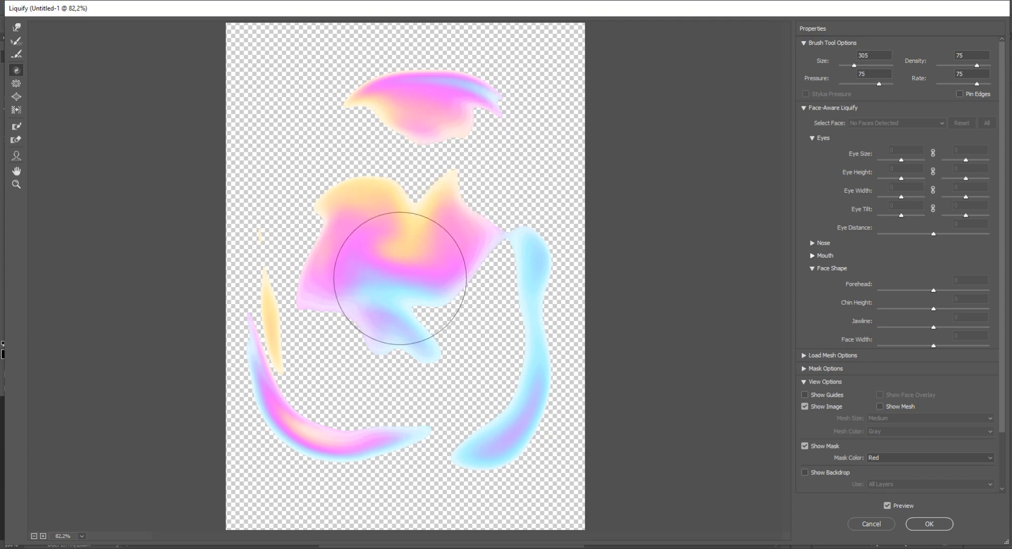
click(940, 528)
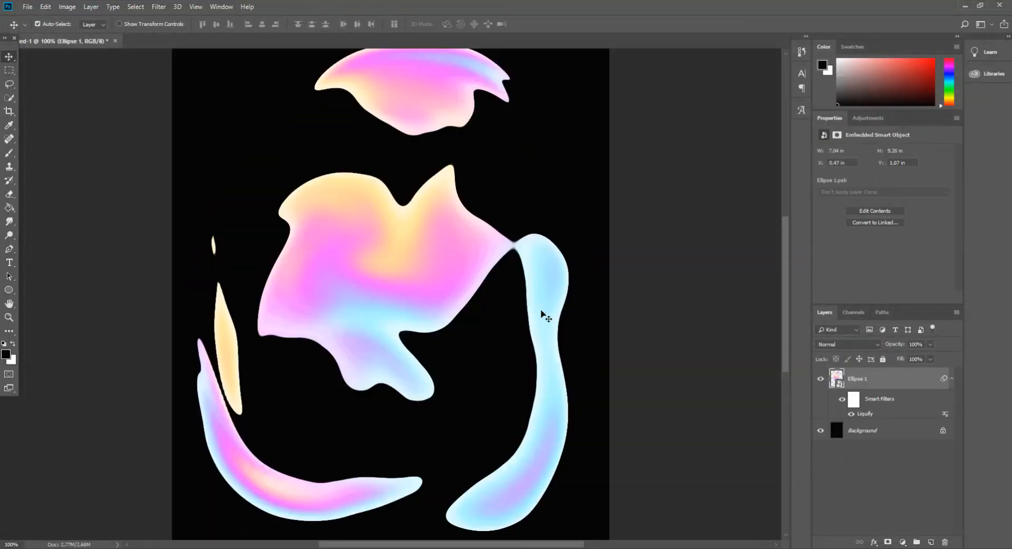
key(ctrl+minus)
key(ctrl+minus)
key(ctrl+plus)
key(ctrl+t)
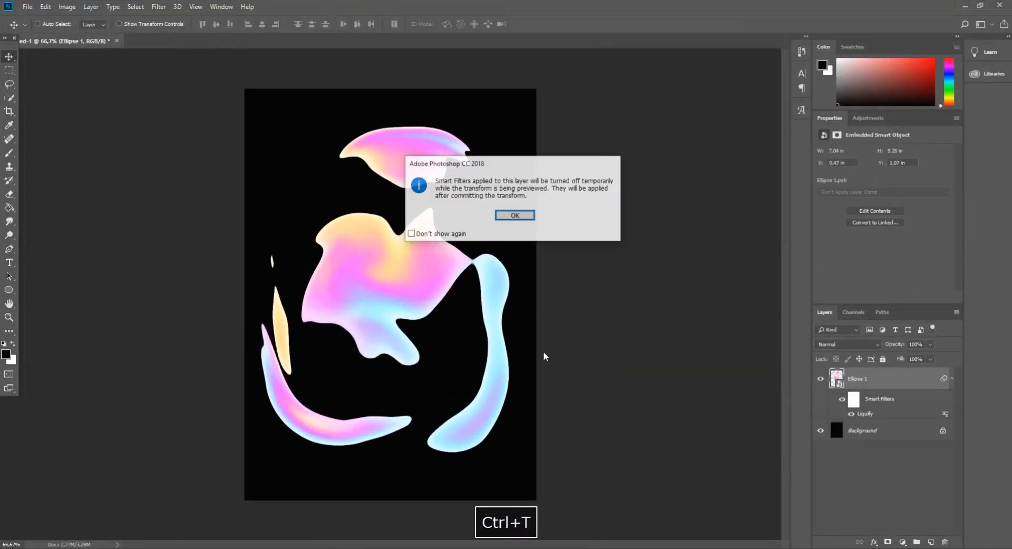
key(Return)
drag(524, 425, 406, 343)
click(9, 56)
key(Return)
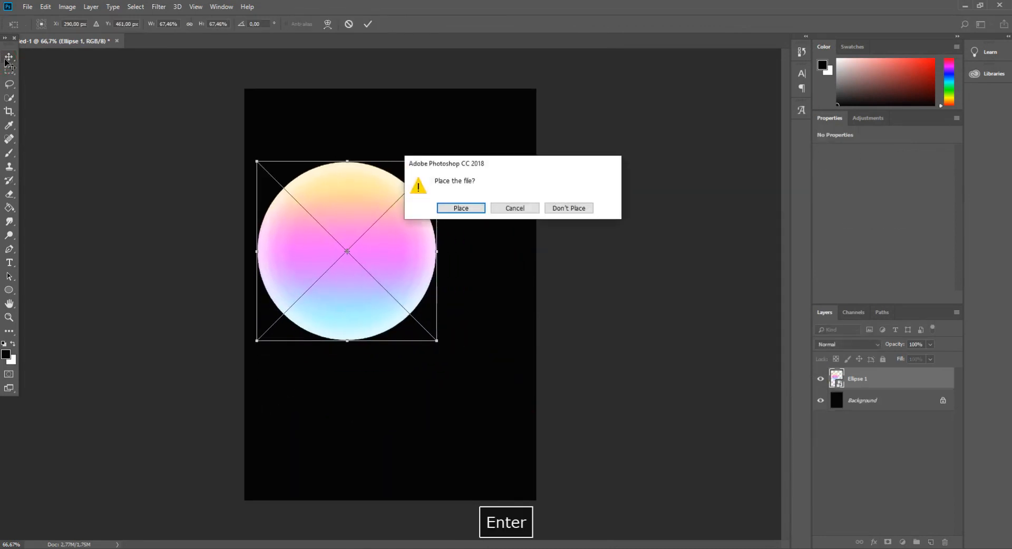
key(ctrl)
key(ctrl+alt+z)
Rasterize the Ellipse 1 layer, scale the shape down to about 5.32 by 7 in, and centre it on the poster
right_click(895, 380)
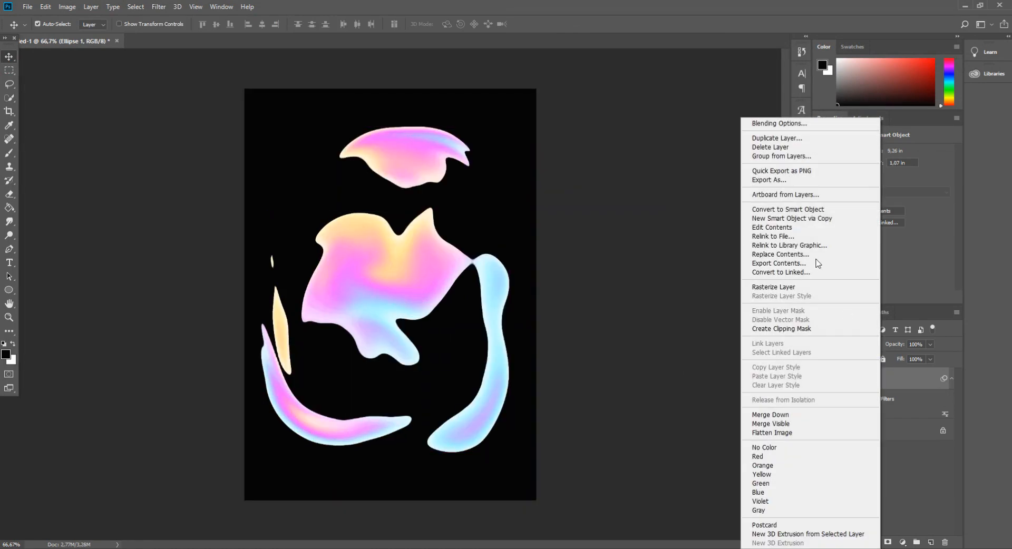
click(789, 287)
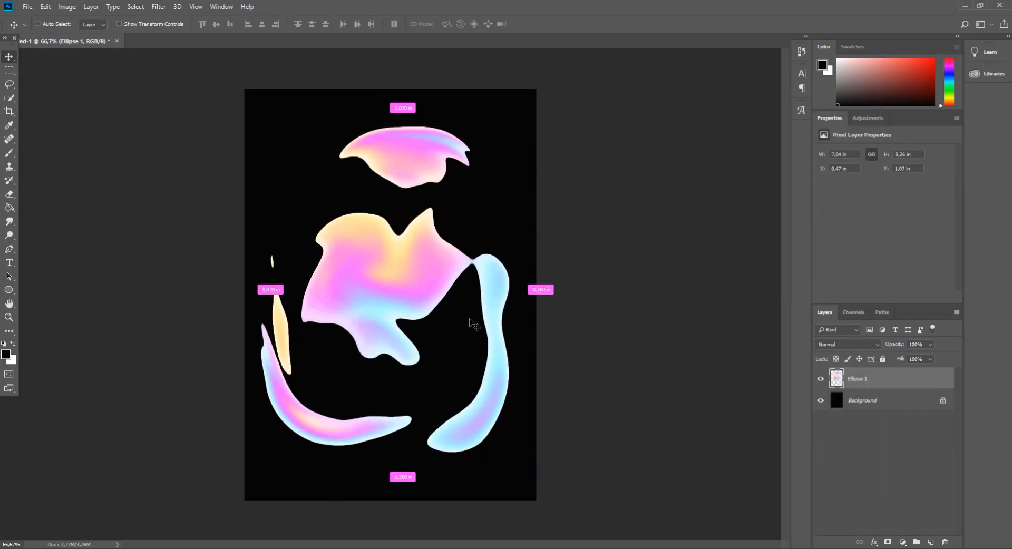
key(ctrl+t)
drag(509, 453, 448, 373)
drag(416, 307, 456, 351)
click(9, 56)
key(Return)
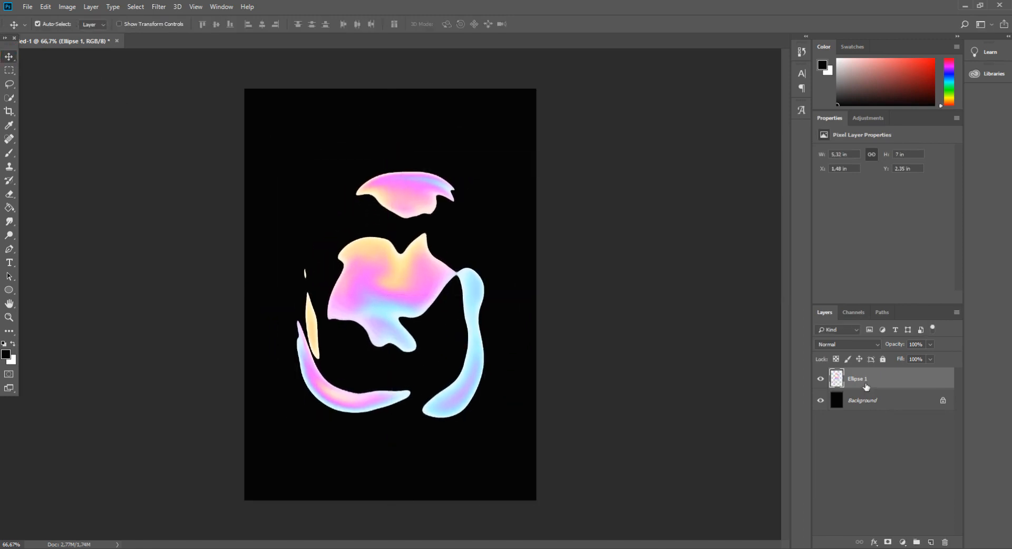
Duplicate the Ellipse 1 layer and rotate the copy 180° in place
right_click(869, 387)
click(898, 177)
key(Return)
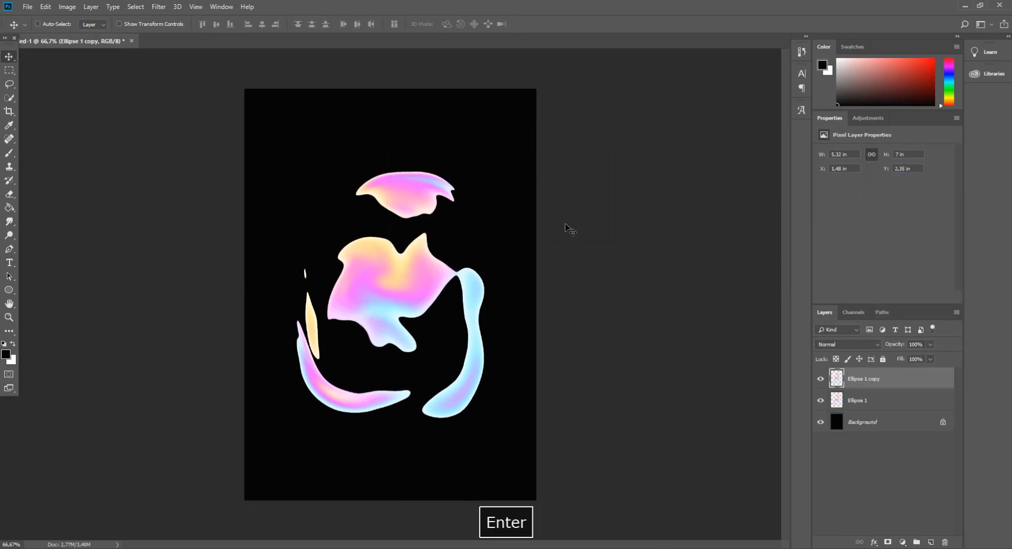
key(ctrl+t)
drag(561, 267, 220, 336)
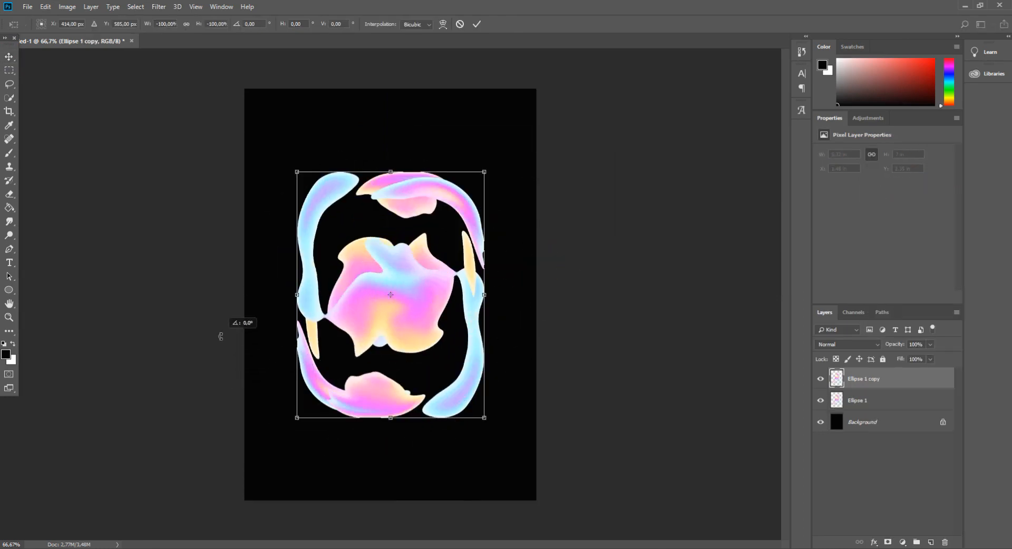
key(Return)
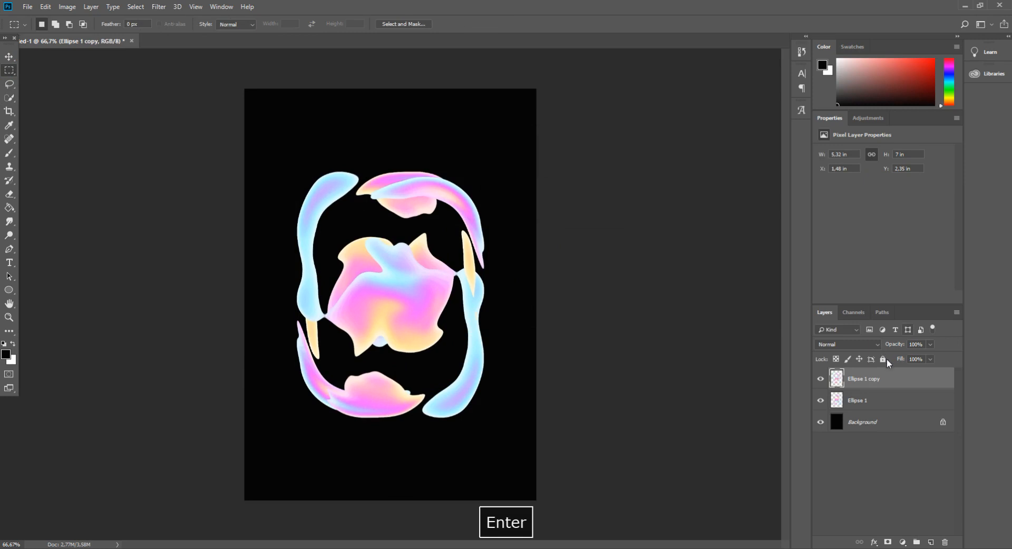
Place the copy below Ellipse 1, then duplicate both layers and rotate the duplicates by -90°
drag(882, 398, 882, 405)
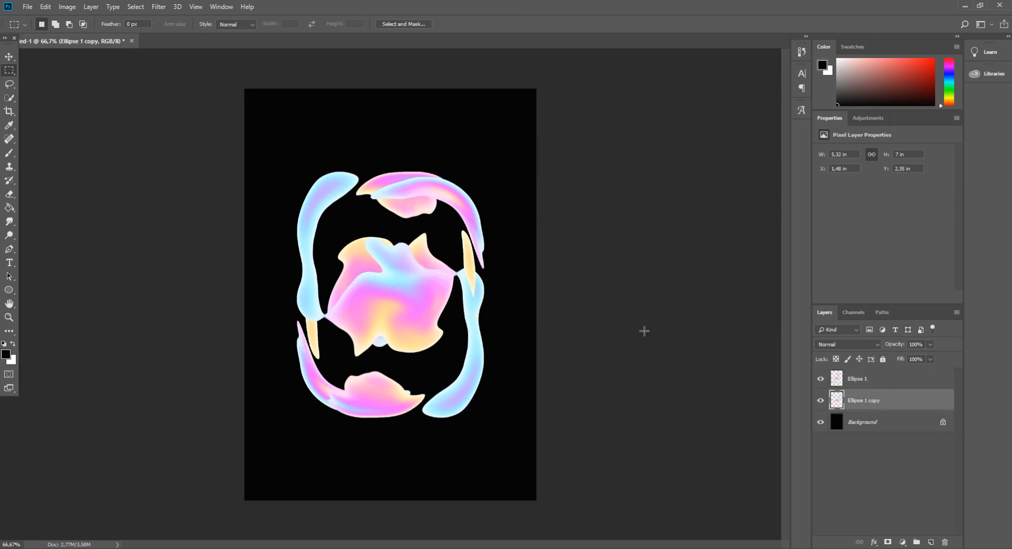
ctrl+click(878, 386)
key(ctrl+j)
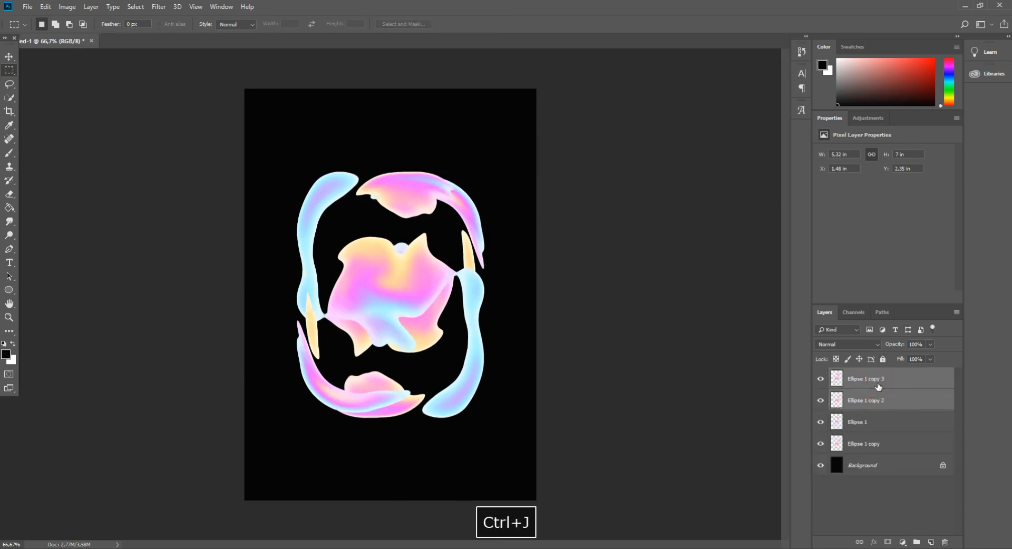
key(ctrl+t)
drag(521, 224, 456, 424)
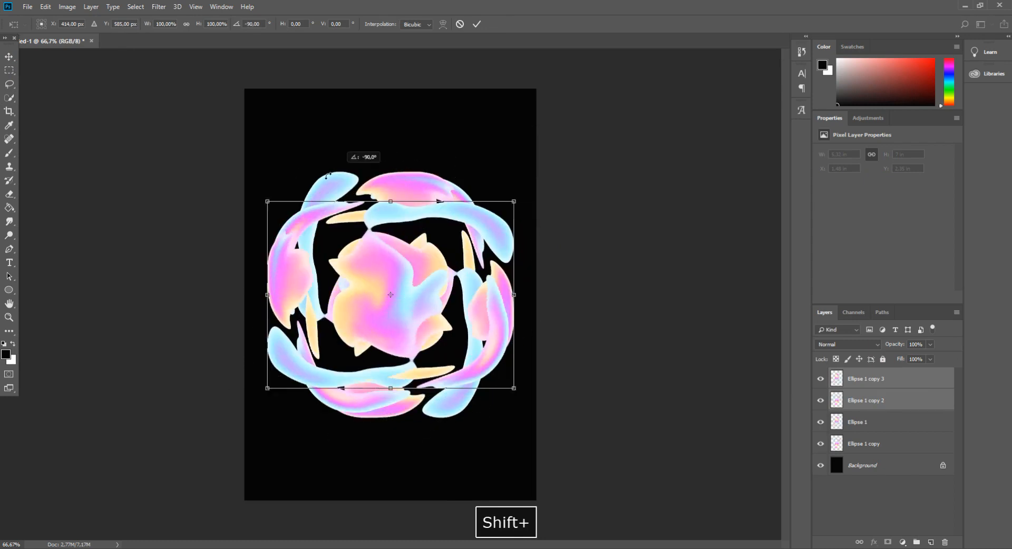
key(Return)
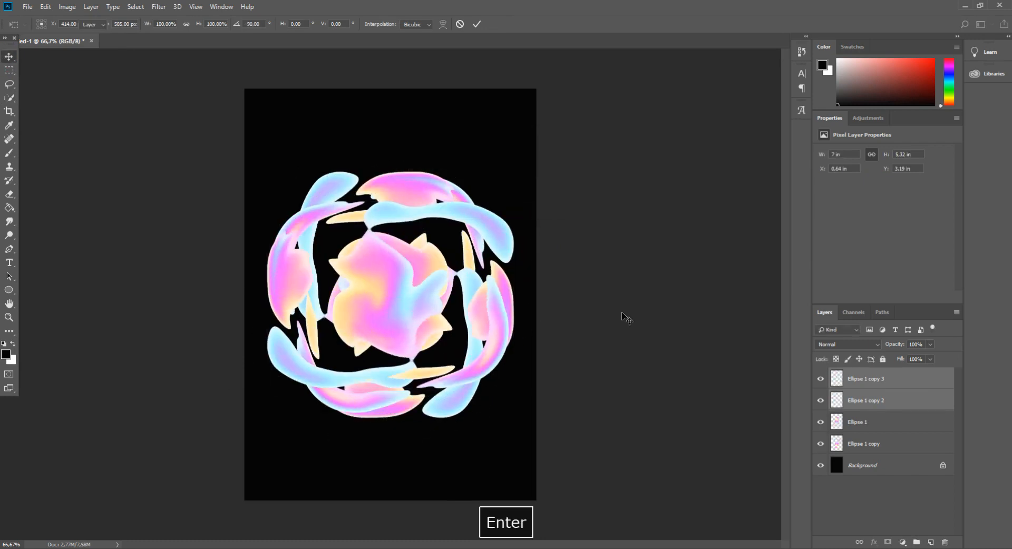
Duplicate the topmost layer, Ellipse 1 copy 3, rotate the duplicate by -90°, and move it towards the lower part of the artwork
click(887, 444)
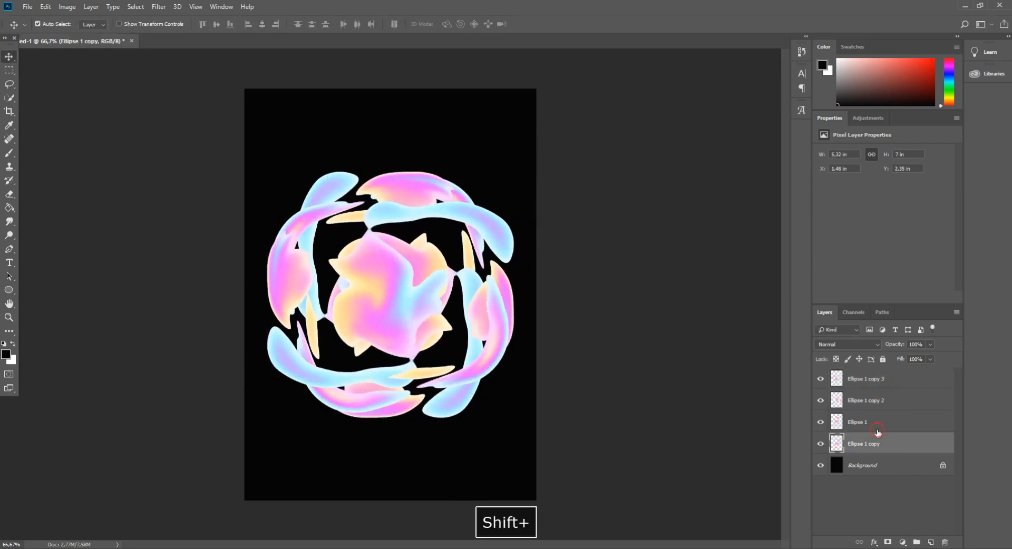
shift+click(879, 388)
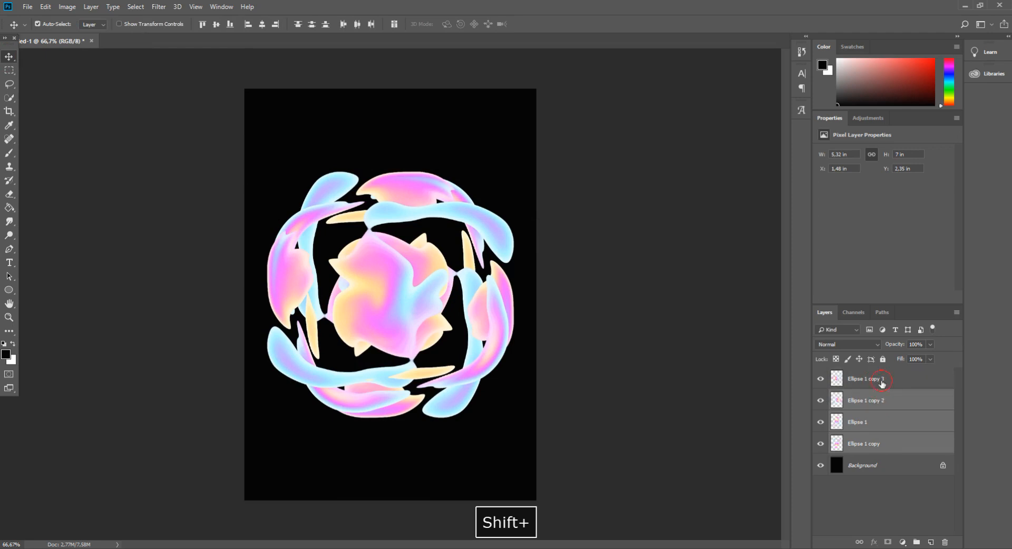
click(883, 384)
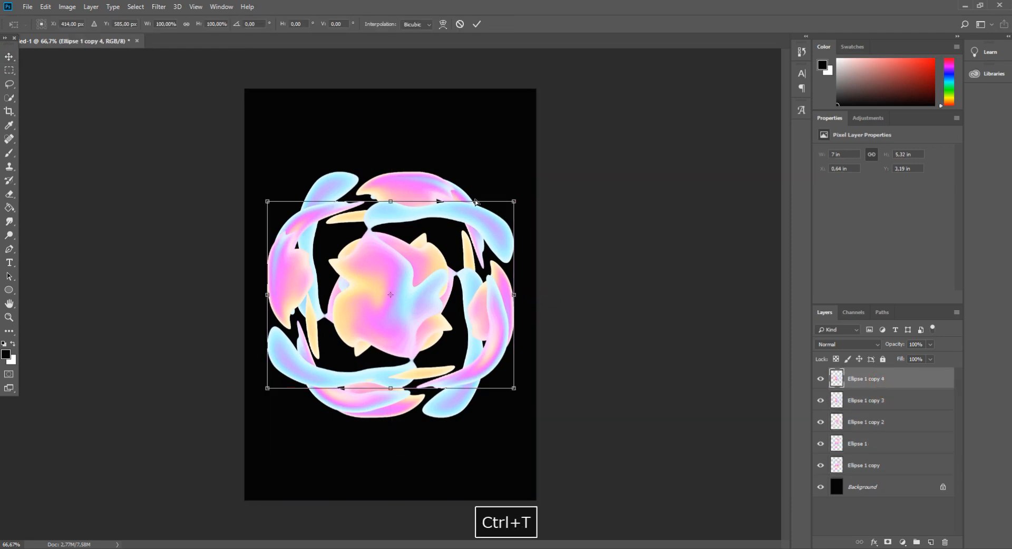
drag(422, 276, 437, 230)
drag(476, 139, 306, 160)
drag(440, 230, 436, 331)
click(9, 56)
key(Return)
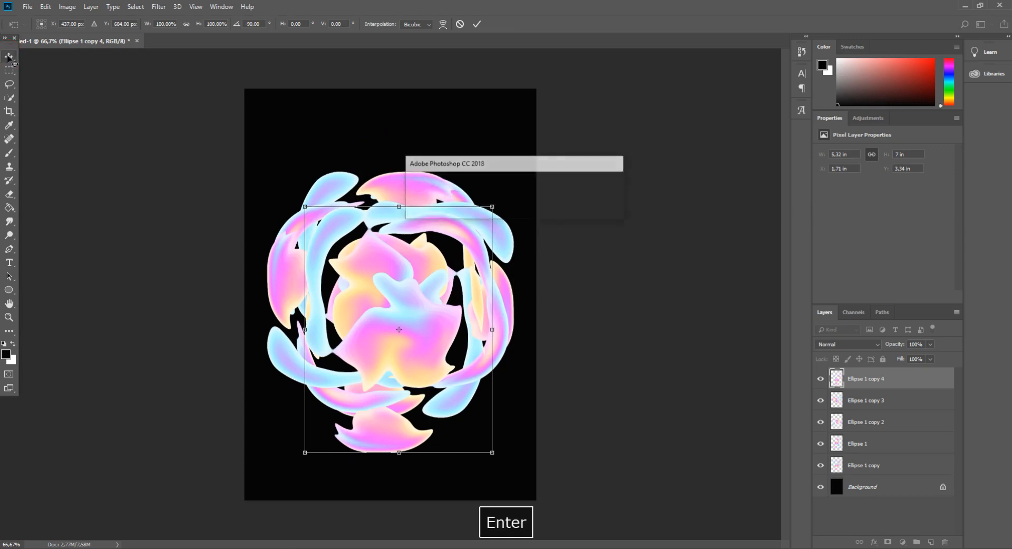
Duplicate Ellipse 1 copy 4, rotate the duplicate 180°, and move it up to about 1.06 in from the poster's top edge
key(ctrl+j)
key(ctrl+t)
drag(506, 222, 374, 261)
click(9, 56)
key(Return)
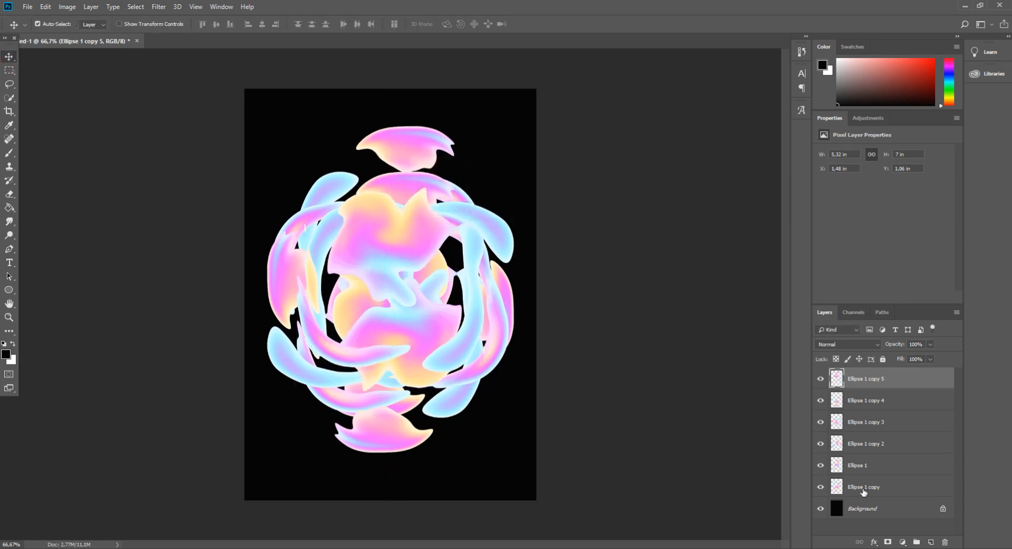
Merge all six ellipse layers into one and open the merged layer in the Liquify filter
shift+click(863, 489)
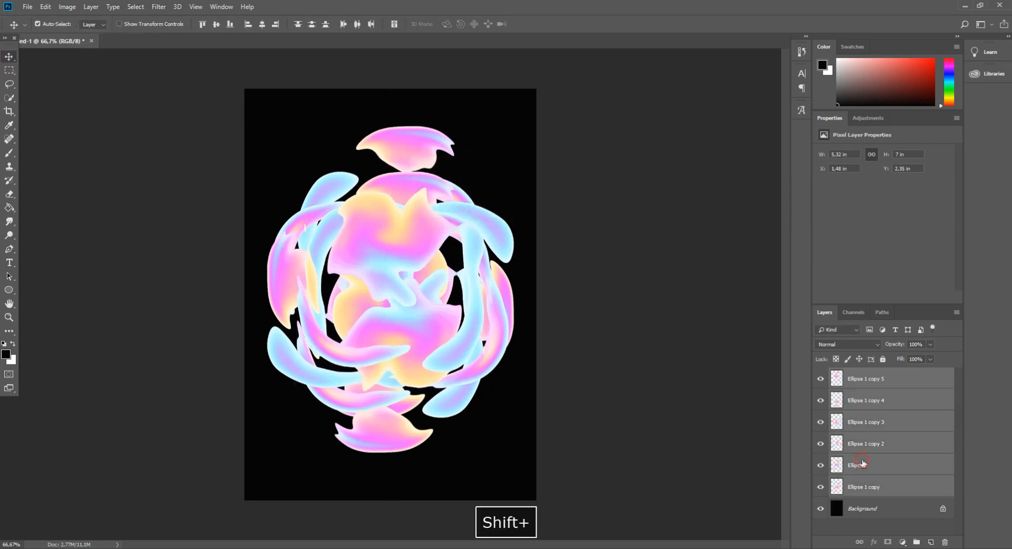
right_click(869, 488)
click(915, 350)
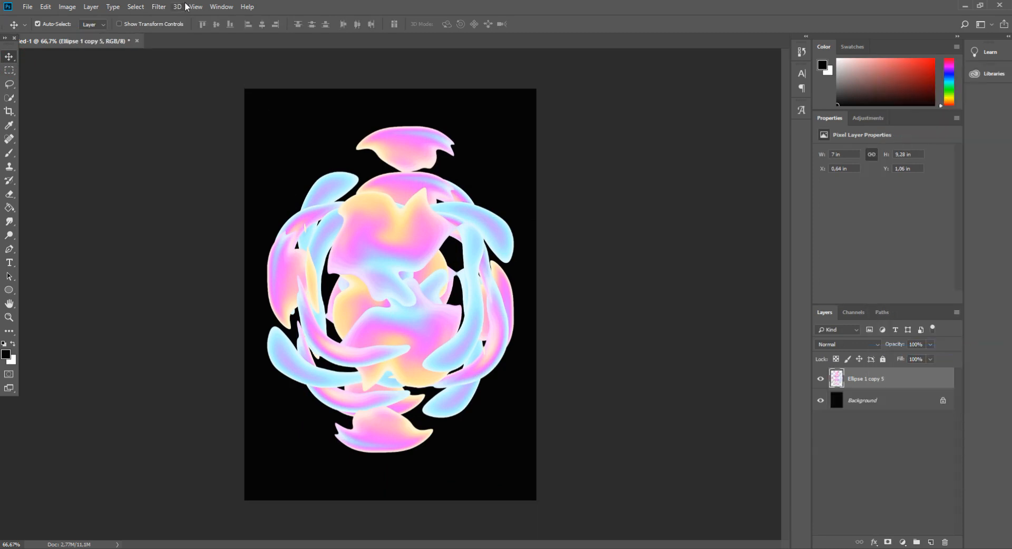
click(158, 7)
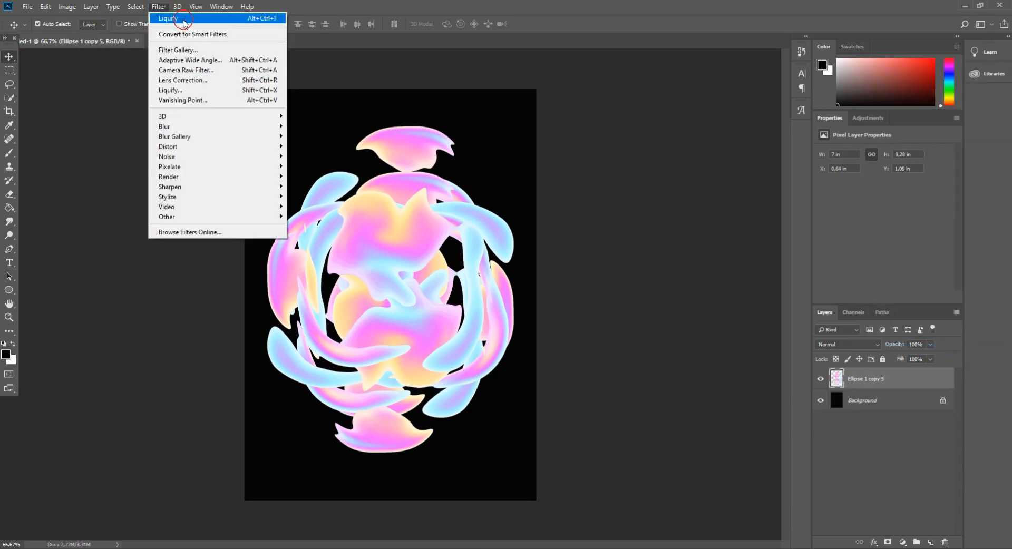
click(195, 90)
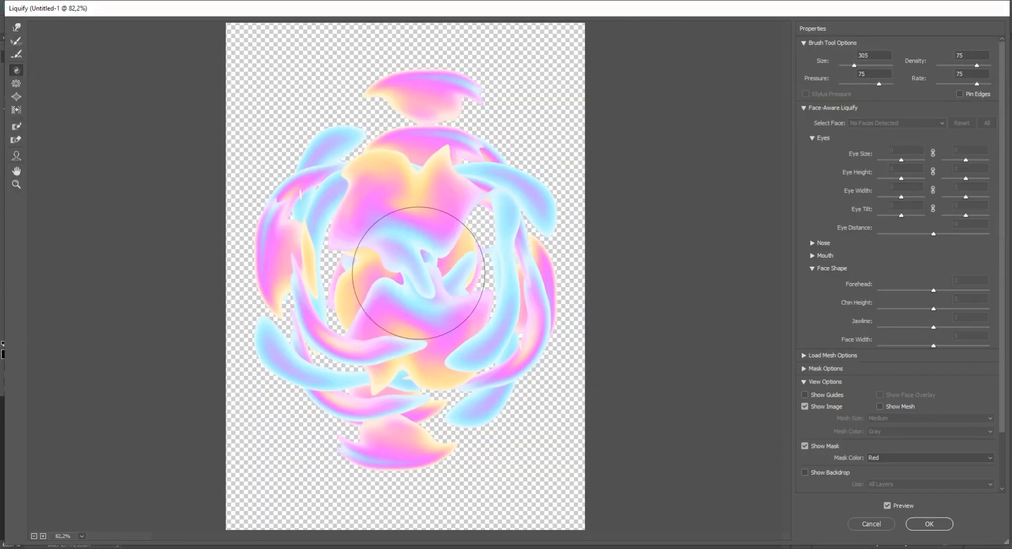
Undo the trial twirl and twirl the centre and both sides of the merged shape into curled bands and eye-like rings
key(ctrl+z)
mouse_move(467, 271)
mouse_down()
mouse_move(339, 281)
mouse_move(345, 241)
mouse_move(365, 265)
mouse_move(311, 255)
mouse_up()
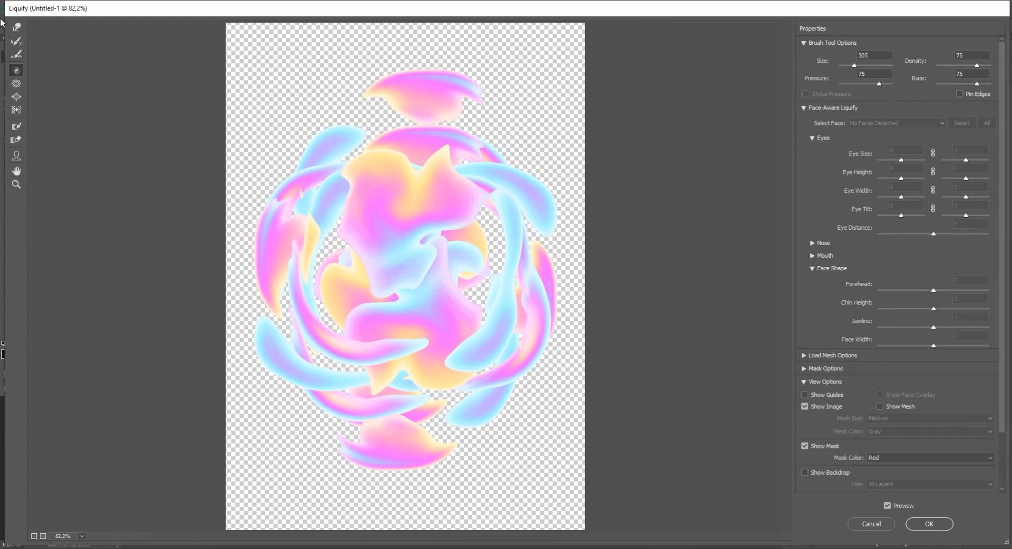
mouse_move(312, 255)
mouse_down()
mouse_move(332, 310)
mouse_move(322, 335)
mouse_move(416, 446)
mouse_move(445, 407)
mouse_move(468, 294)
mouse_move(493, 288)
mouse_up()
drag(469, 230, 463, 221)
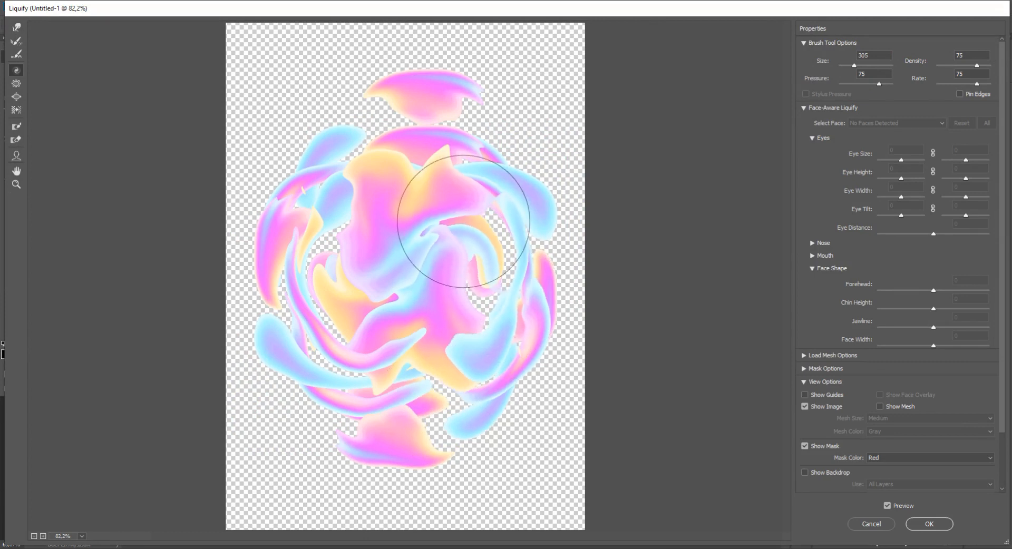
mouse_move(386, 190)
mouse_down()
mouse_move(357, 185)
mouse_move(405, 167)
mouse_move(425, 151)
mouse_move(423, 135)
mouse_move(420, 179)
mouse_move(435, 125)
mouse_move(439, 144)
mouse_move(391, 180)
mouse_move(422, 235)
mouse_move(373, 259)
mouse_move(345, 244)
mouse_up()
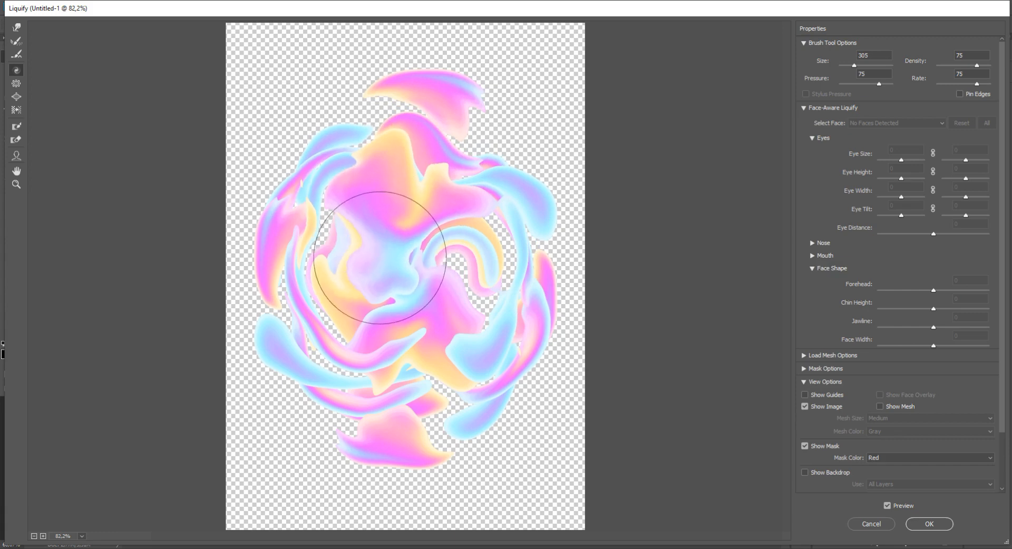
mouse_move(441, 308)
mouse_down()
mouse_move(425, 290)
mouse_move(463, 339)
mouse_move(479, 339)
mouse_move(477, 280)
mouse_move(472, 316)
mouse_move(367, 360)
mouse_move(343, 355)
mouse_move(342, 262)
mouse_up()
mouse_move(308, 325)
mouse_down()
mouse_move(321, 270)
mouse_move(301, 317)
mouse_move(309, 306)
mouse_move(317, 333)
mouse_up()
drag(348, 229, 379, 197)
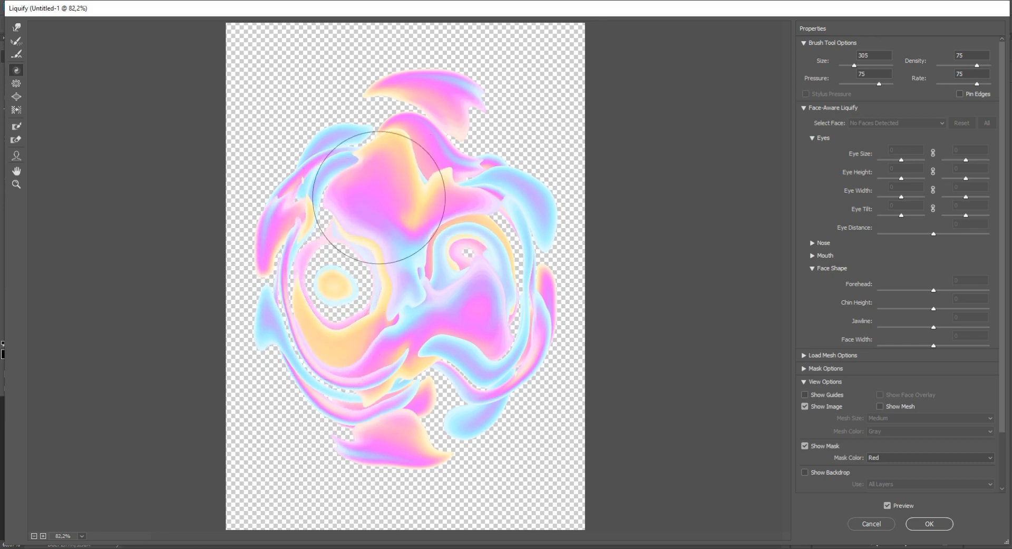
Twirl the shape's upper-left lobe, bottom tip, top and right side into flowing swirls, and apply the Liquify filter
mouse_move(317, 182)
mouse_down()
mouse_move(350, 202)
mouse_move(347, 218)
mouse_move(323, 211)
mouse_move(333, 192)
mouse_move(300, 254)
mouse_up()
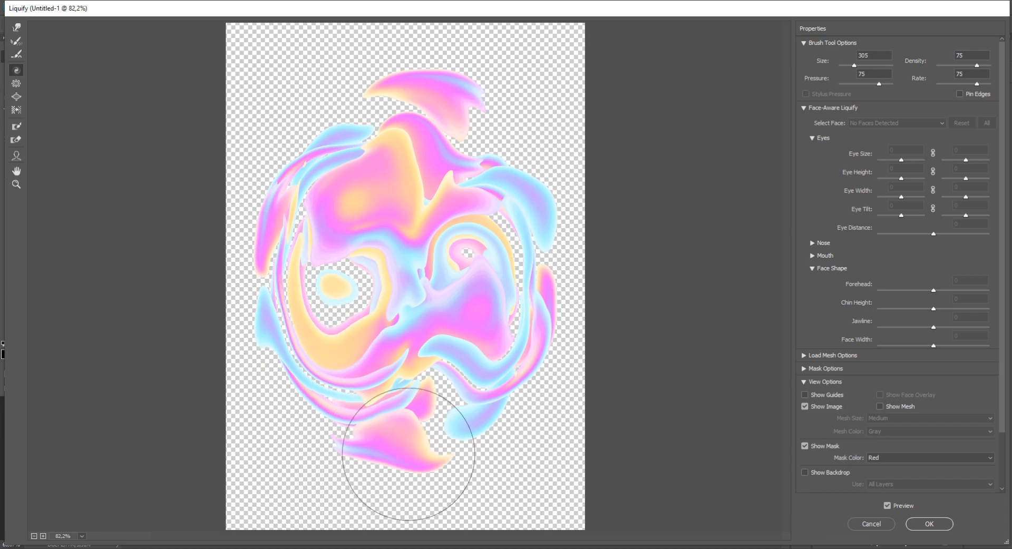
mouse_move(416, 443)
mouse_down()
mouse_move(451, 389)
mouse_move(441, 421)
mouse_up()
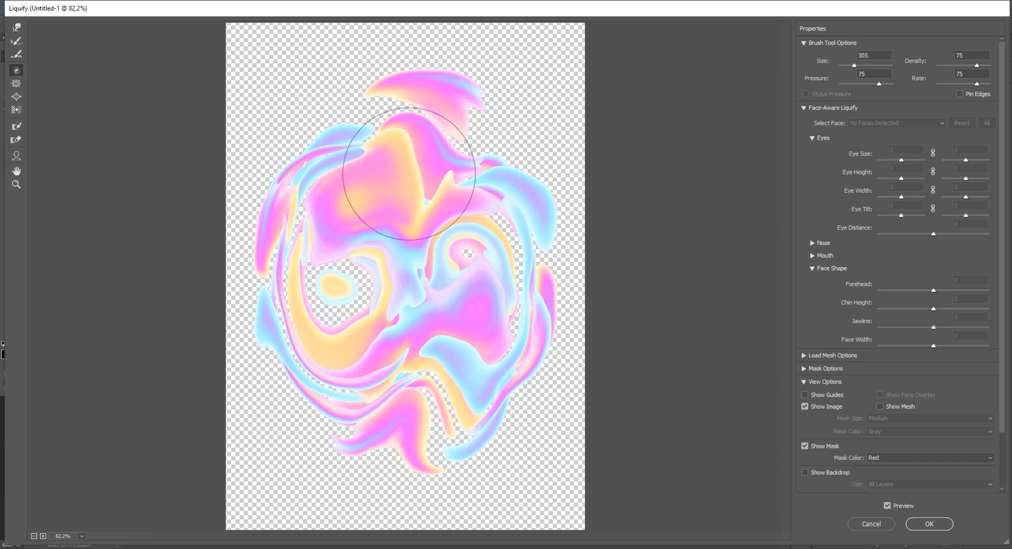
drag(422, 119, 385, 119)
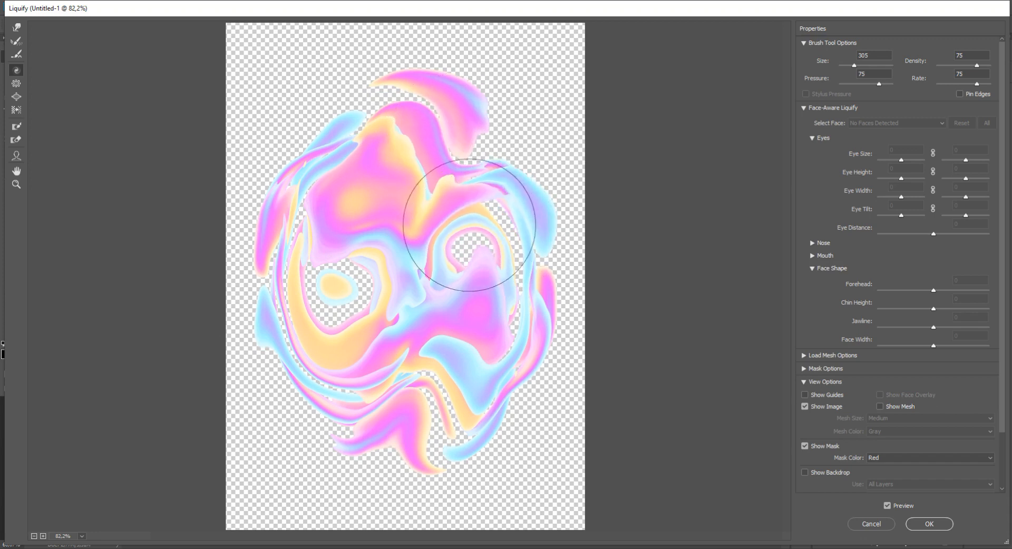
mouse_move(522, 317)
mouse_down()
mouse_move(491, 316)
mouse_move(470, 264)
mouse_up()
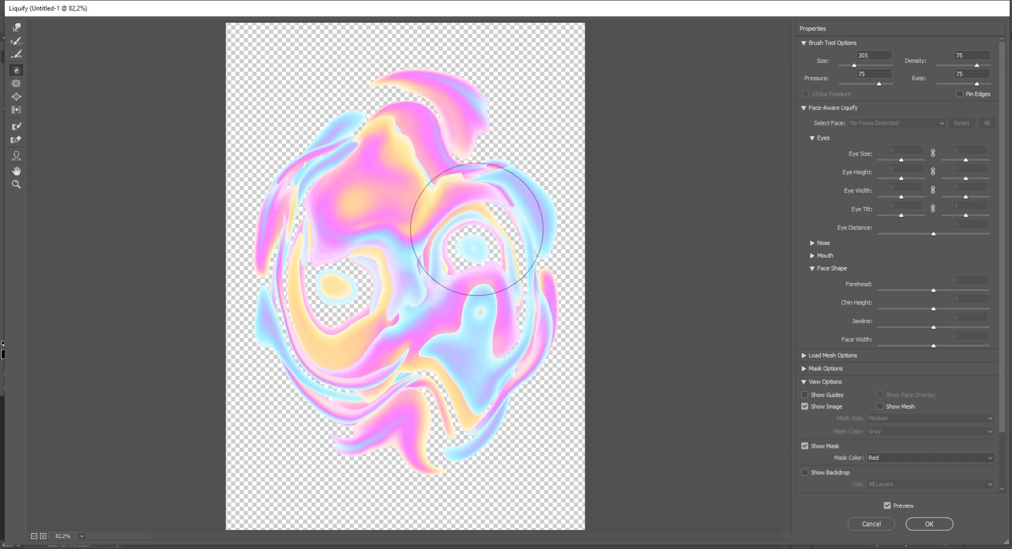
click(934, 526)
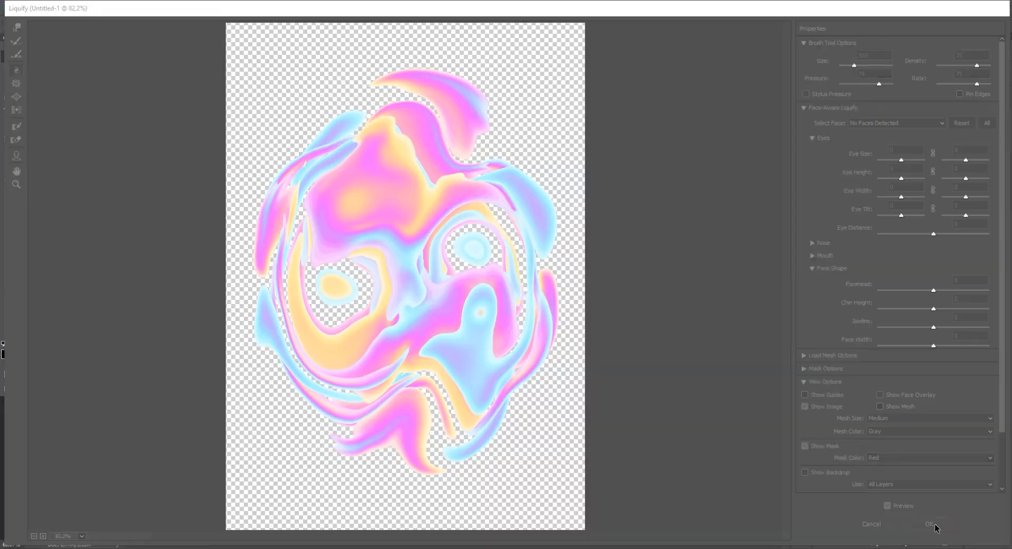
Reopen the merged layer in Liquify, twirl its centre and upper part at pressure 83 and rate 100, and undo the last twirls
key(ctrl+plus)
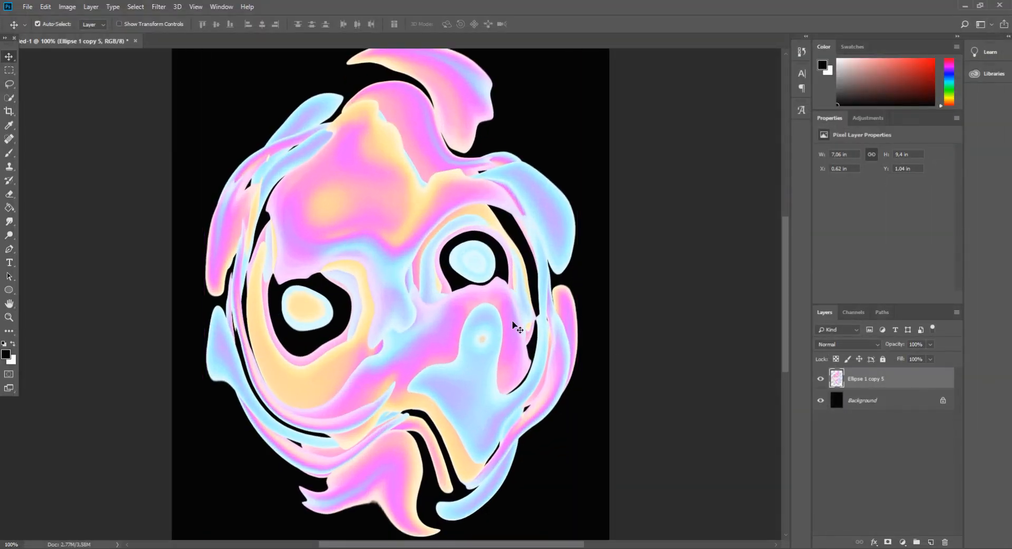
click(158, 7)
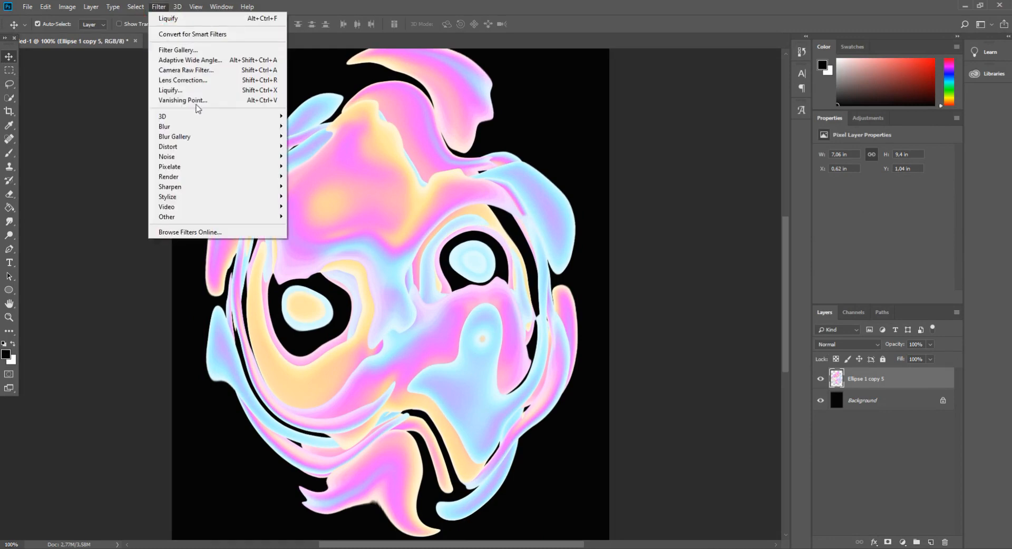
click(187, 94)
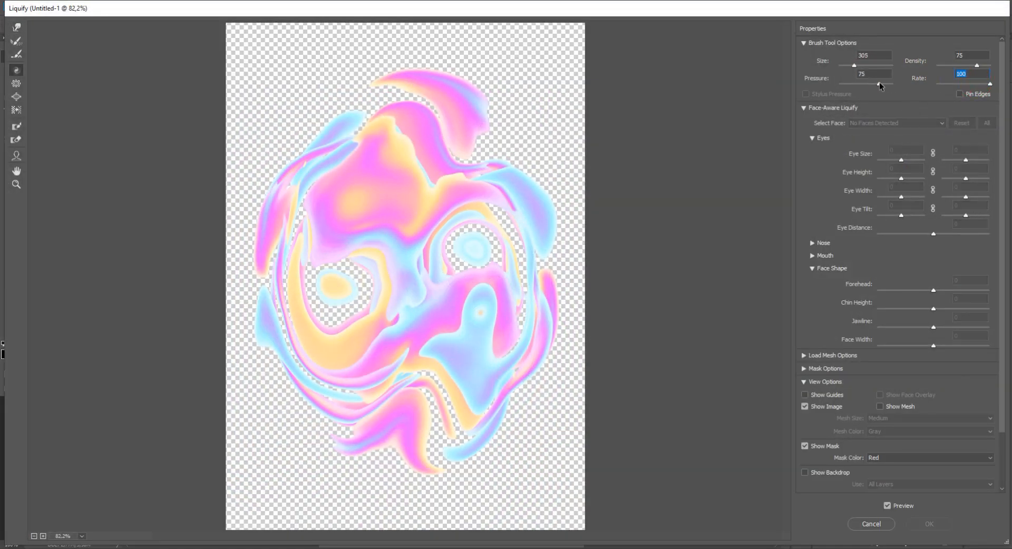
mouse_move(456, 294)
mouse_down()
mouse_move(456, 264)
mouse_move(485, 288)
mouse_move(505, 248)
mouse_move(410, 250)
mouse_move(388, 192)
mouse_move(424, 161)
mouse_move(420, 202)
mouse_move(353, 216)
mouse_move(420, 148)
mouse_move(376, 192)
mouse_move(351, 190)
mouse_move(339, 230)
mouse_move(308, 243)
mouse_move(332, 344)
mouse_move(381, 325)
mouse_move(416, 383)
mouse_move(399, 406)
mouse_move(410, 432)
mouse_move(393, 443)
mouse_move(413, 457)
mouse_move(343, 436)
mouse_up()
key(ctrl+z)
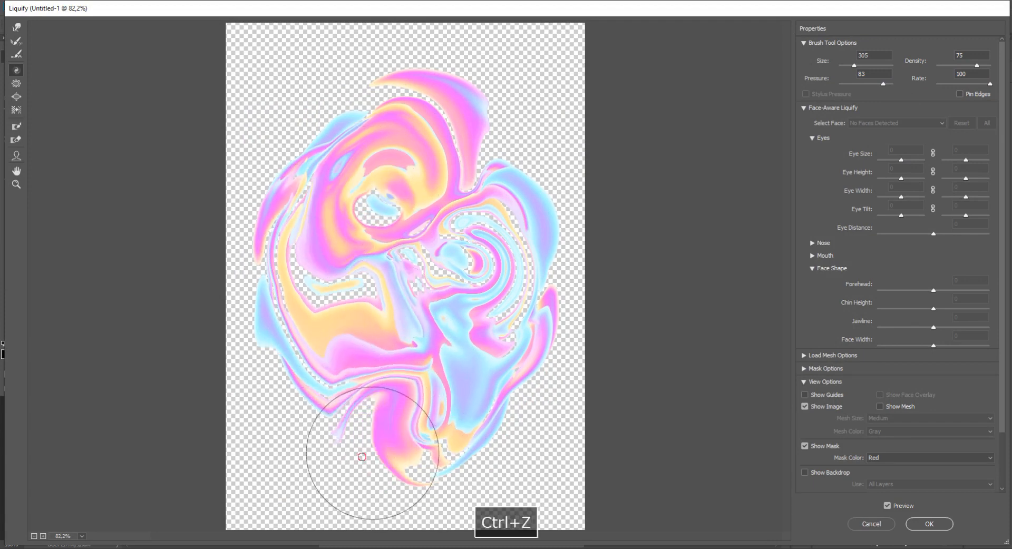
key(ctrl+z)
Twirl the shape's bottom, left edge, upper-left lobe and right side into rippled bands, and apply the Liquify filter
drag(387, 456, 346, 454)
drag(373, 387, 330, 398)
mouse_move(303, 315)
mouse_down()
mouse_move(273, 288)
mouse_move(376, 204)
mouse_move(435, 184)
mouse_move(509, 219)
mouse_move(494, 268)
mouse_move(514, 308)
mouse_move(488, 350)
mouse_move(405, 338)
mouse_move(347, 259)
mouse_move(342, 310)
mouse_move(483, 243)
mouse_move(473, 270)
mouse_move(475, 219)
mouse_move(418, 196)
mouse_move(388, 214)
mouse_move(434, 168)
mouse_move(445, 117)
mouse_move(437, 132)
mouse_move(421, 112)
mouse_move(394, 110)
mouse_move(372, 182)
mouse_up()
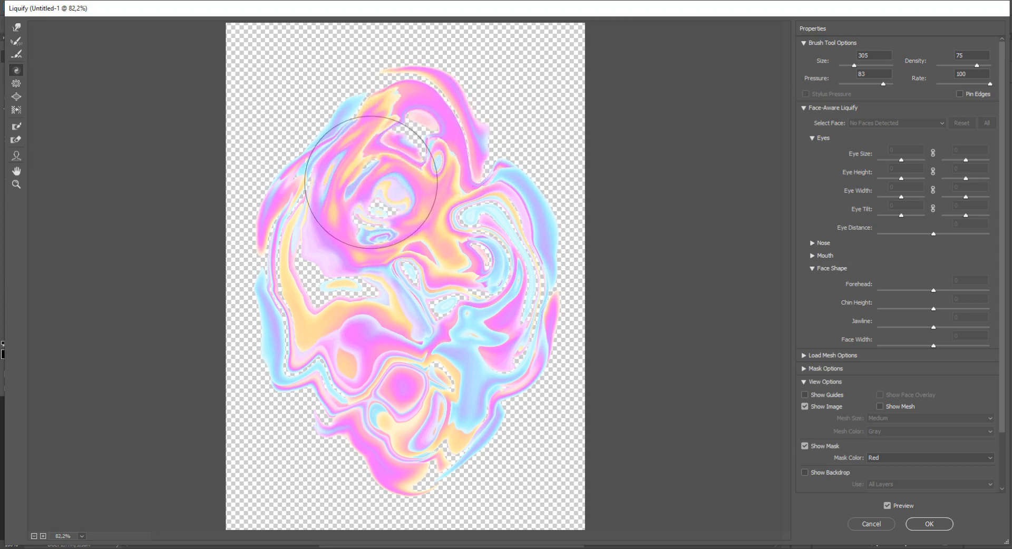
mouse_move(449, 268)
mouse_down()
mouse_move(497, 279)
mouse_move(504, 385)
mouse_move(404, 487)
mouse_move(351, 435)
mouse_move(404, 473)
mouse_move(432, 478)
mouse_move(406, 436)
mouse_move(320, 397)
mouse_move(271, 354)
mouse_move(280, 293)
mouse_move(305, 247)
mouse_move(291, 231)
mouse_move(304, 206)
mouse_move(381, 151)
mouse_move(524, 392)
mouse_move(466, 445)
mouse_up()
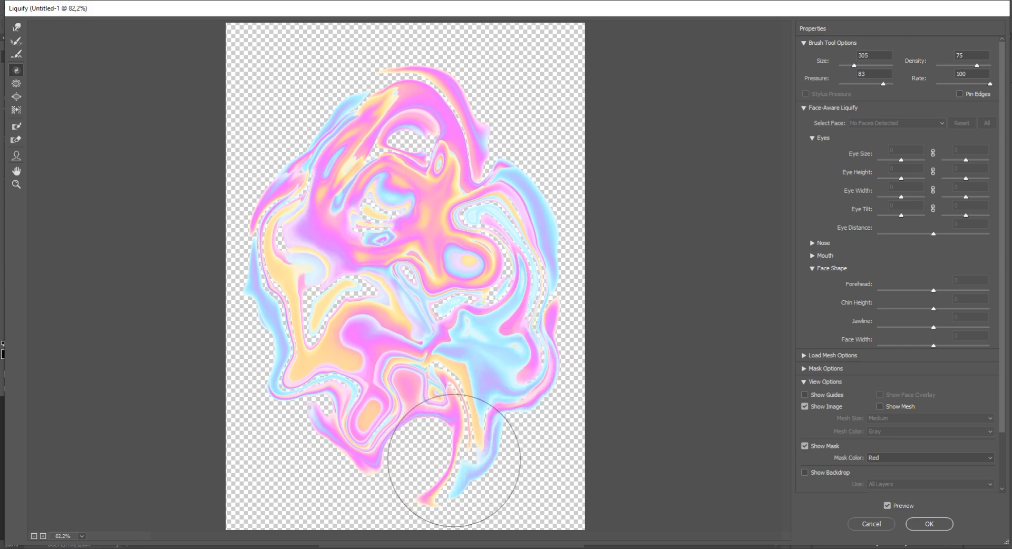
click(928, 524)
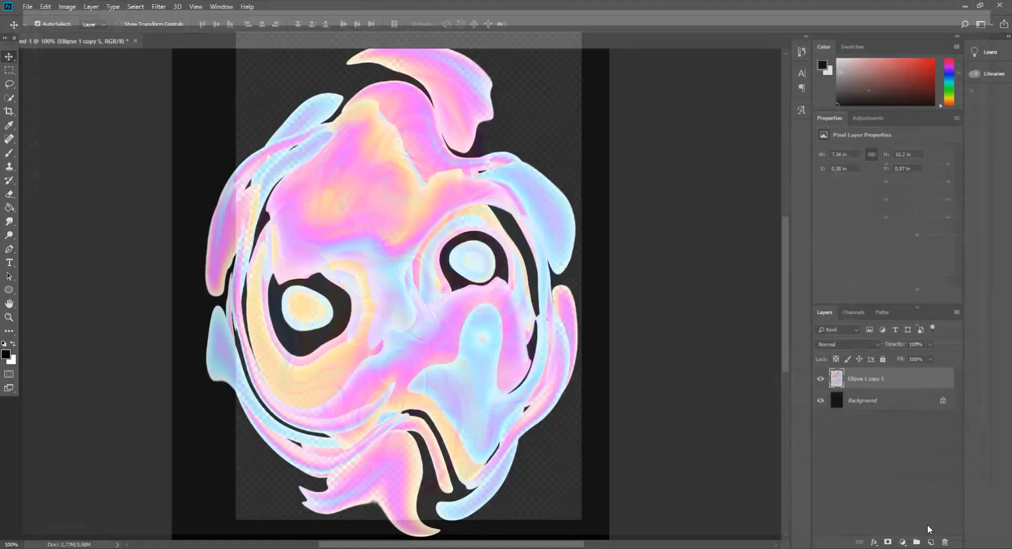
Duplicate Ellipse 1 copy 5 and rotate the duplicate 180° in place
key(ctrl+minus)
key(ctrl+minus)
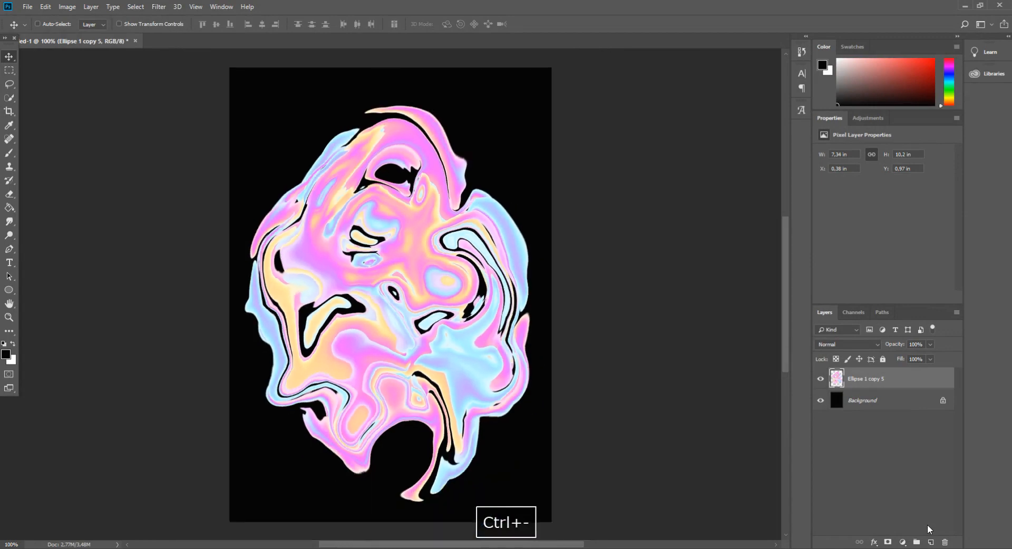
key(ctrl+j)
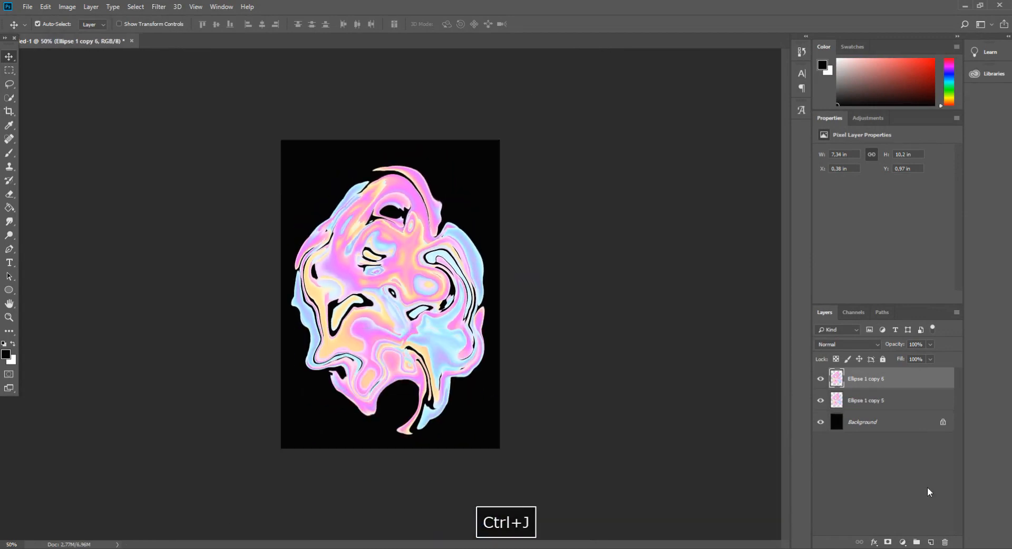
key(ctrl+t)
drag(456, 150, 327, 438)
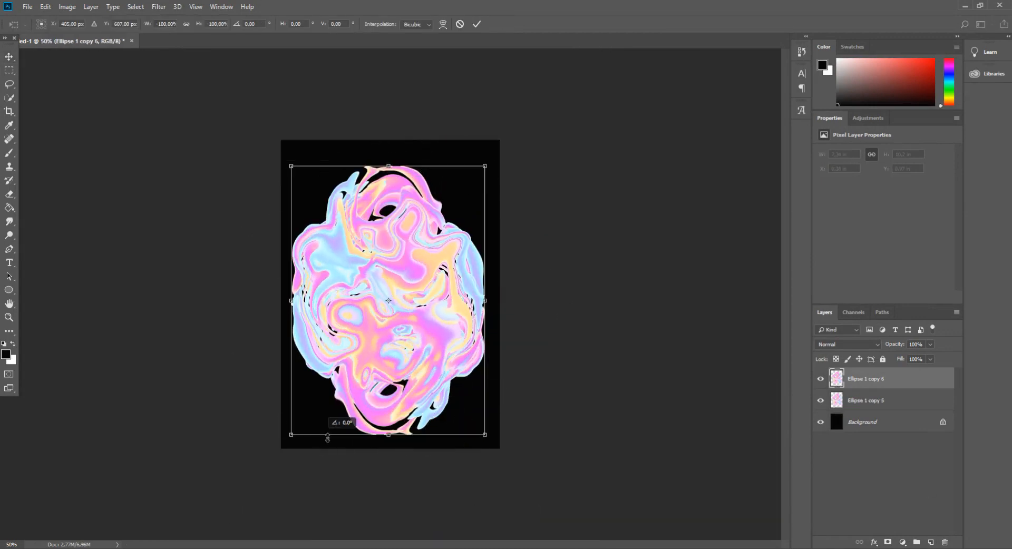
click(12, 58)
key(Return)
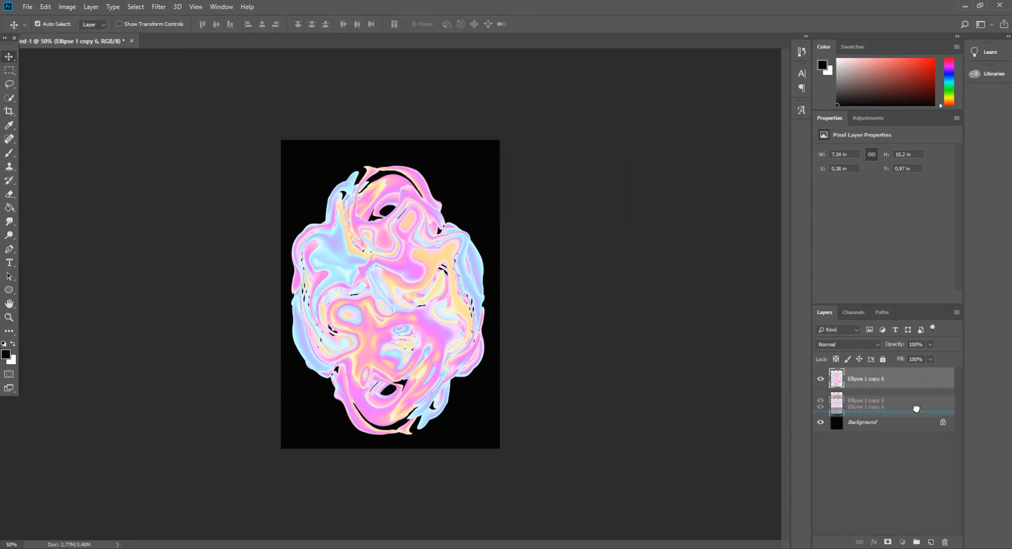
Move Ellipse 1 copy 6 beneath Ellipse 1 copy 5 and enlarge it to about 108%, extending up and to the right
drag(916, 409, 917, 410)
key(ctrl+t)
drag(485, 170, 501, 147)
drag(456, 218, 457, 223)
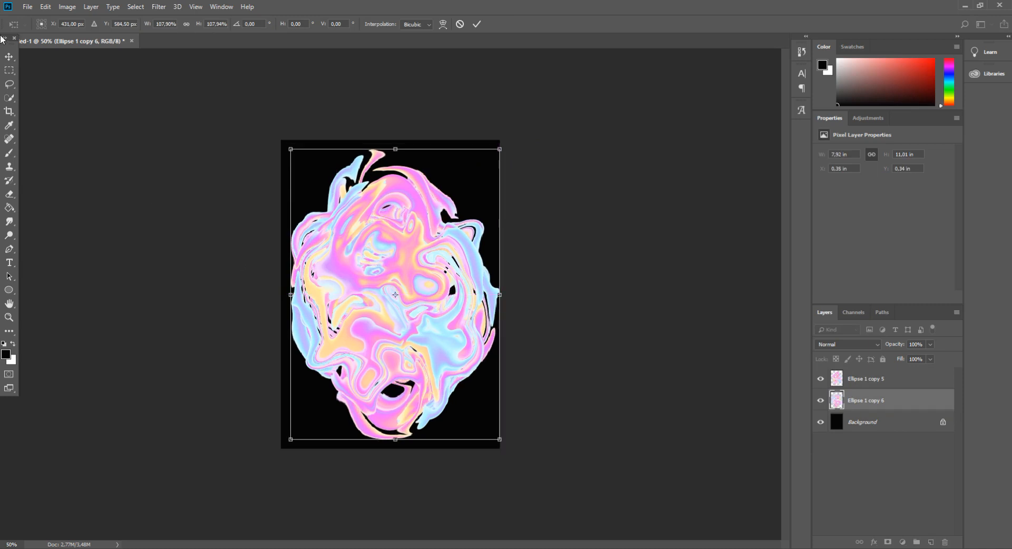
click(8, 58)
key(Return)
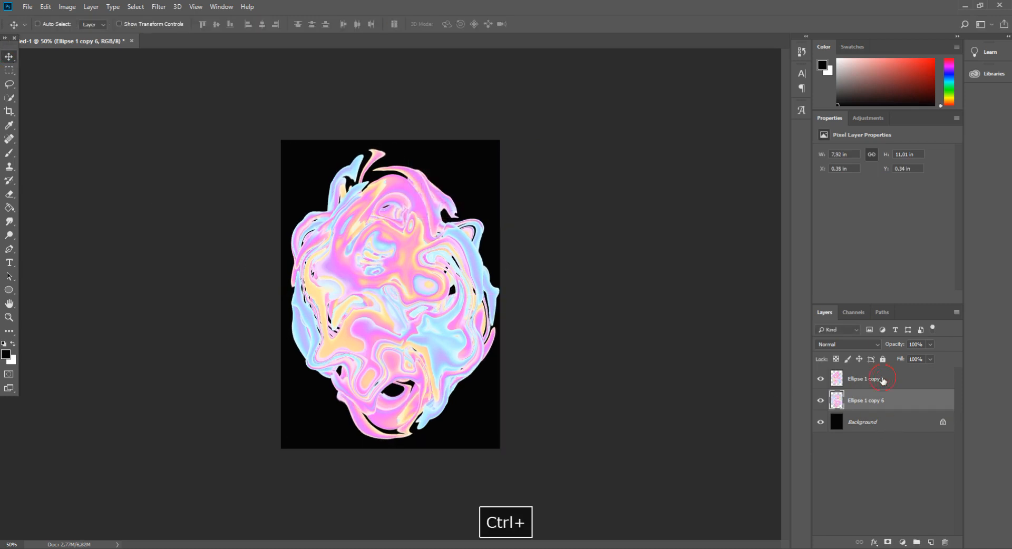
Merge the two ellipse layers and squash the merged artwork to about 83% of its height
ctrl+click(884, 381)
right_click(884, 382)
click(830, 417)
drag(392, 440, 406, 348)
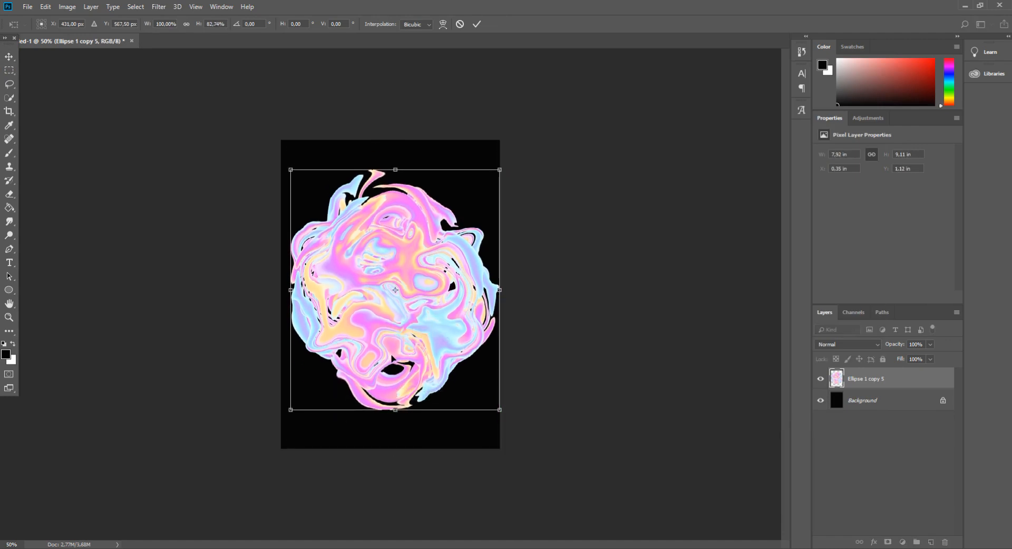
click(7, 58)
key(Return)
Liquify the merged layer with a size 305 twirl brush, swirling the whole shape into loops, rings and trailing tails
key(ctrl+plus)
key(ctrl+plus)
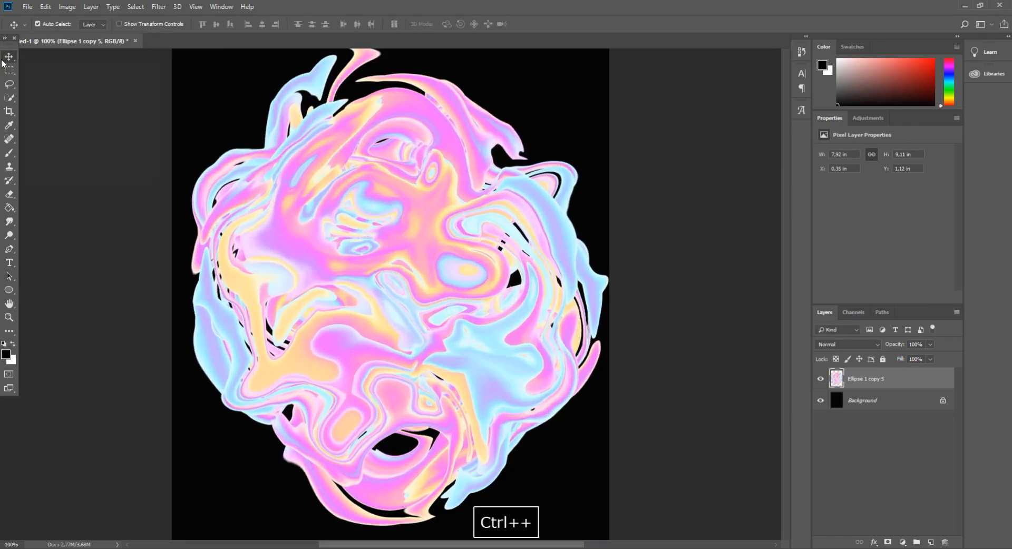
click(156, 5)
click(188, 91)
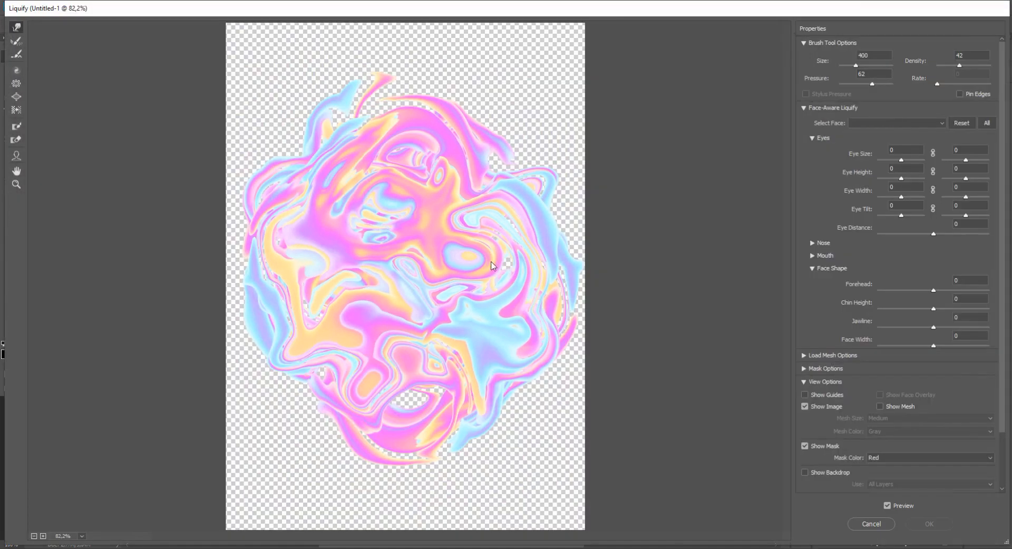
mouse_move(354, 208)
mouse_down()
mouse_move(338, 110)
mouse_move(309, 147)
mouse_move(274, 129)
mouse_move(396, 130)
mouse_move(381, 160)
mouse_move(486, 185)
mouse_move(511, 155)
mouse_move(473, 230)
mouse_move(221, 387)
mouse_move(296, 401)
mouse_move(240, 447)
mouse_move(407, 411)
mouse_move(343, 452)
mouse_move(400, 422)
mouse_move(487, 403)
mouse_move(452, 381)
mouse_move(393, 429)
mouse_move(531, 436)
mouse_move(535, 469)
mouse_move(516, 478)
mouse_move(496, 433)
mouse_move(510, 410)
mouse_move(472, 360)
mouse_move(394, 343)
mouse_move(429, 330)
mouse_move(425, 286)
mouse_move(480, 272)
mouse_move(385, 329)
mouse_move(247, 329)
mouse_move(220, 313)
mouse_move(289, 322)
mouse_move(322, 286)
mouse_move(304, 210)
mouse_move(292, 237)
mouse_move(439, 138)
mouse_move(478, 146)
mouse_move(402, 162)
mouse_move(323, 124)
mouse_move(382, 130)
mouse_move(248, 51)
mouse_move(344, 70)
mouse_move(429, 224)
mouse_move(477, 206)
mouse_move(482, 232)
mouse_move(473, 277)
mouse_move(306, 358)
mouse_move(301, 309)
mouse_move(191, 258)
mouse_move(242, 277)
mouse_move(321, 428)
mouse_move(331, 411)
mouse_move(273, 422)
mouse_move(261, 403)
mouse_move(295, 415)
mouse_move(295, 389)
mouse_move(242, 405)
mouse_move(347, 392)
mouse_move(316, 414)
mouse_move(307, 403)
mouse_move(351, 380)
mouse_move(489, 379)
mouse_move(365, 426)
mouse_move(489, 369)
mouse_move(510, 425)
mouse_move(521, 379)
mouse_move(539, 384)
mouse_move(461, 280)
mouse_move(505, 241)
mouse_move(430, 257)
mouse_move(369, 179)
mouse_move(322, 195)
mouse_move(271, 359)
mouse_move(363, 464)
mouse_move(421, 401)
mouse_move(293, 360)
mouse_move(271, 260)
mouse_move(232, 294)
mouse_move(482, 321)
mouse_move(514, 253)
mouse_move(519, 405)
mouse_move(474, 402)
mouse_move(478, 380)
mouse_move(421, 389)
mouse_move(465, 396)
mouse_move(438, 348)
mouse_move(464, 288)
mouse_move(490, 311)
mouse_move(475, 234)
mouse_move(230, 125)
mouse_move(489, 227)
mouse_up()
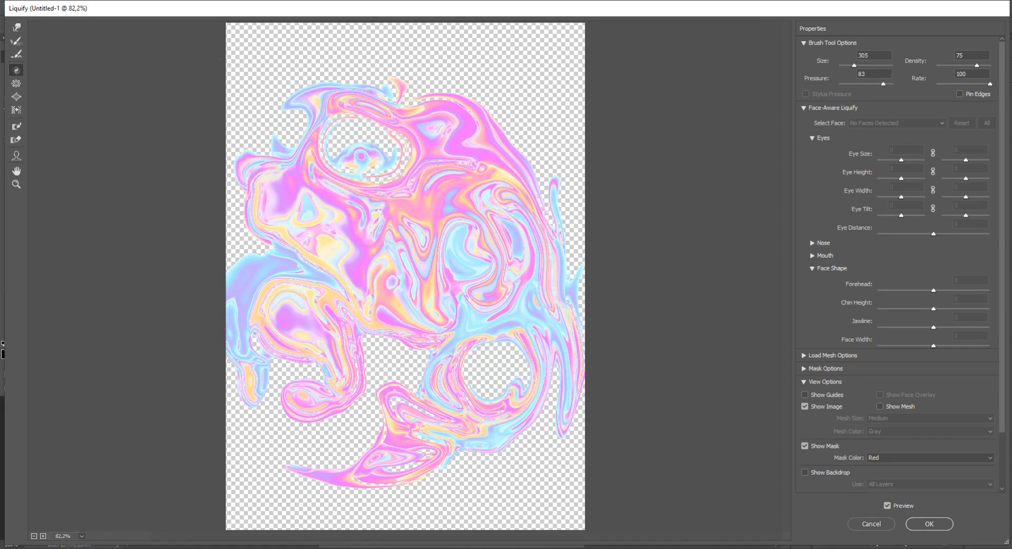
click(942, 527)
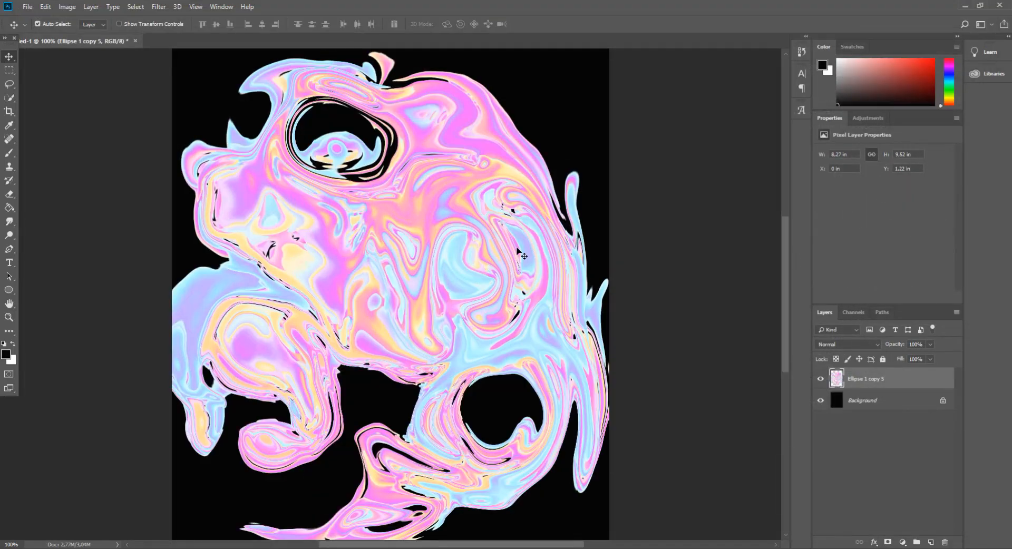
Enlarge the liquified artwork to about 125% so it overflows both sides of the poster, starting at the top edge
key(ctrl+minus)
key(ctrl+minus)
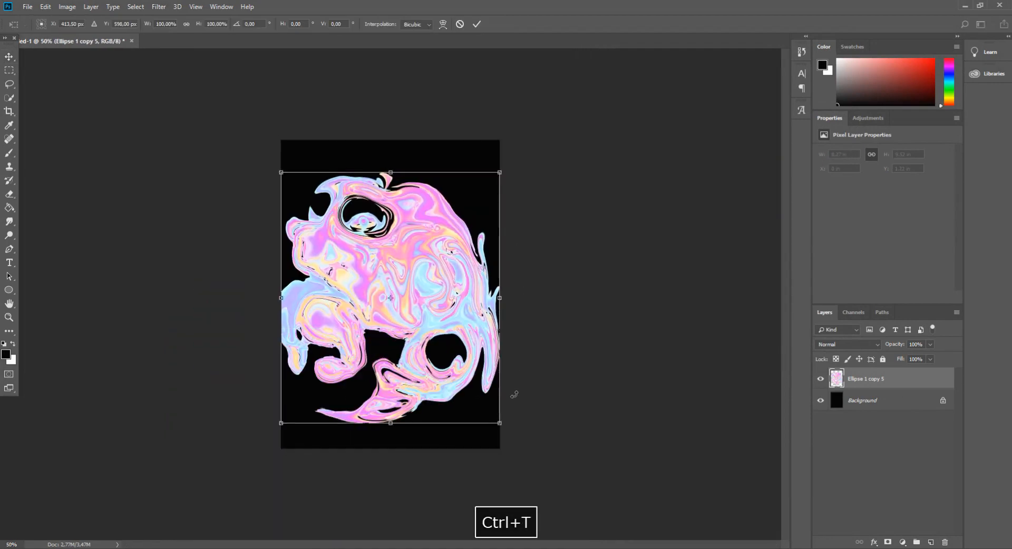
drag(500, 425, 538, 467)
drag(513, 400, 481, 367)
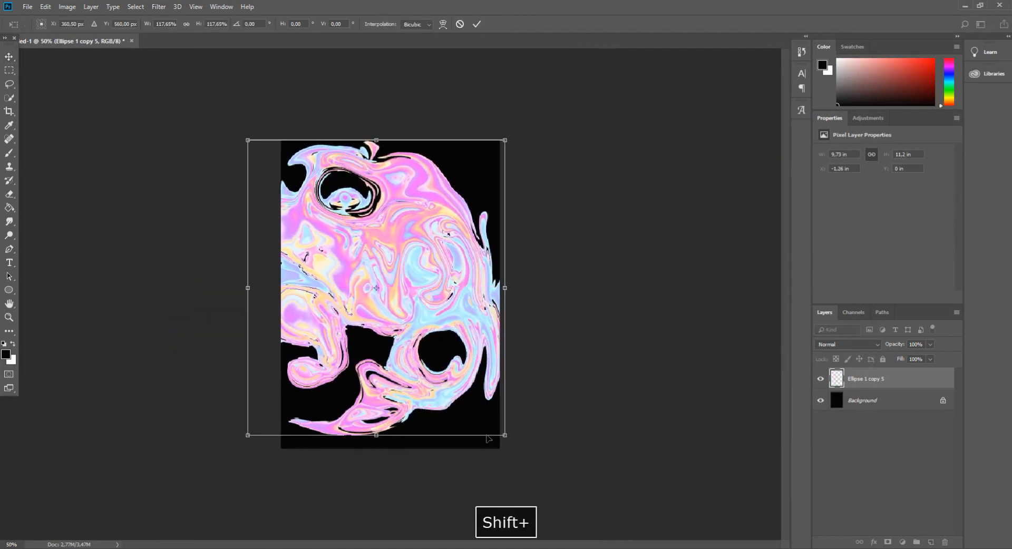
drag(504, 437, 522, 454)
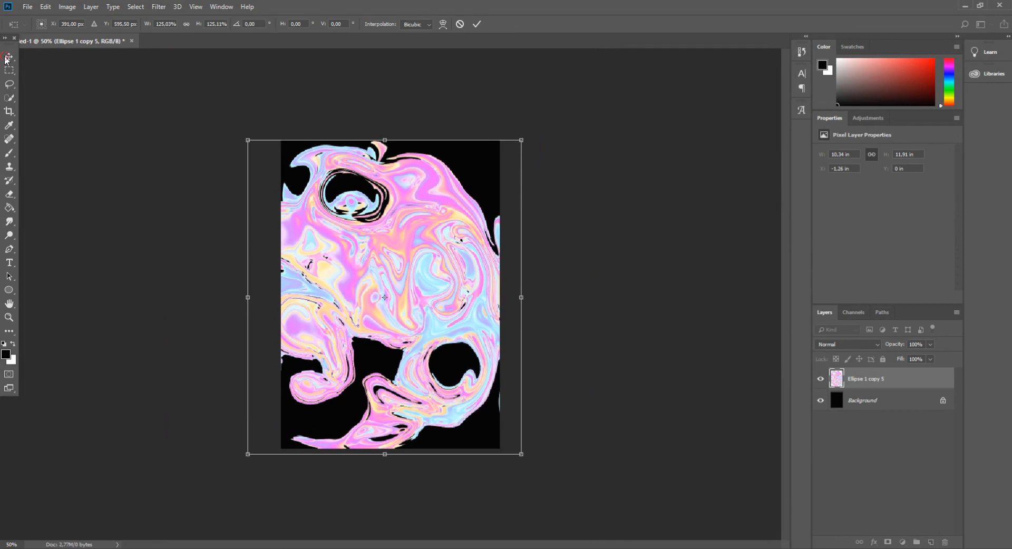
key(Return)
Duplicate Ellipse 1 copy 5 and twirl the duplicate all over in Liquify into denser marbled swirls
key(ctrl+j)
key(ctrl+minus)
click(159, 6)
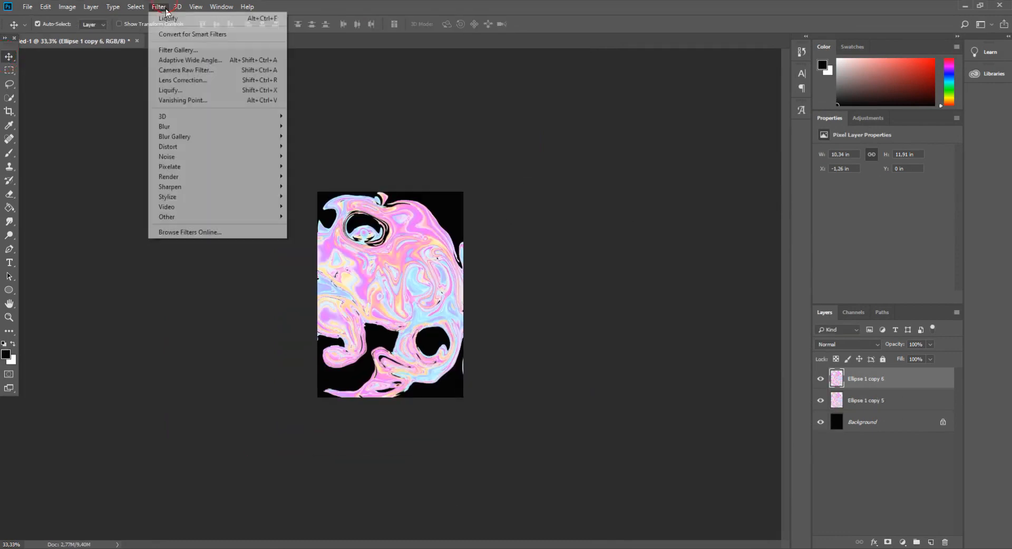
click(202, 87)
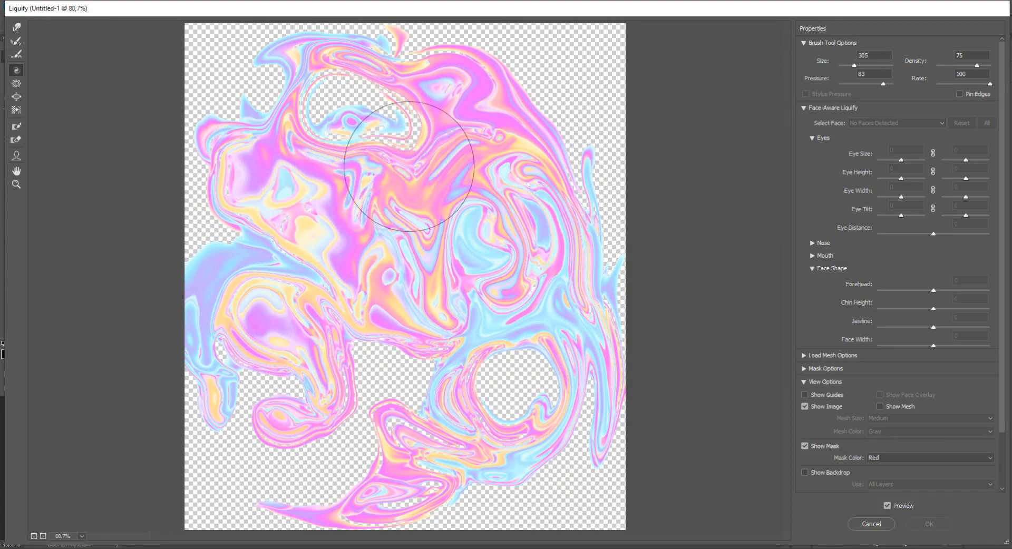
mouse_move(409, 166)
mouse_down()
mouse_move(227, 138)
mouse_move(269, 90)
mouse_move(524, 153)
mouse_move(559, 153)
mouse_move(599, 135)
mouse_move(463, 204)
mouse_move(397, 491)
mouse_move(350, 362)
mouse_move(362, 271)
mouse_move(316, 226)
mouse_move(474, 99)
mouse_up()
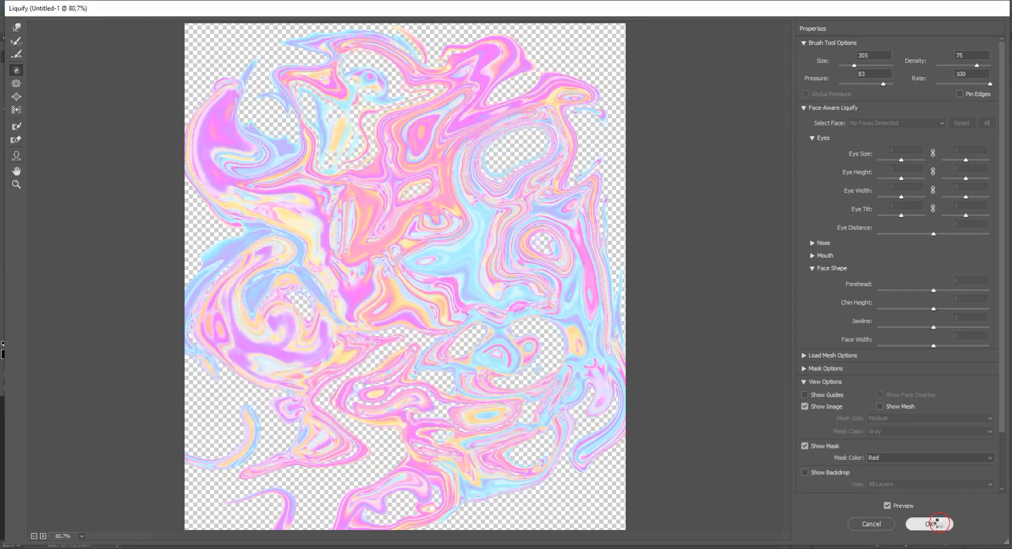
click(929, 524)
Delete the Ellipse 1 copy 5 layer beneath the newly liquified duplicate
key(ctrl+plus)
click(931, 399)
click(946, 542)
key(Return)
Scale Ellipse 1 copy 6 down to about 82% (8.5 × 9.77 in) and place it near the middle of the poster
key(ctrl+minus)
key(ctrl+plus)
key(ctrl+t)
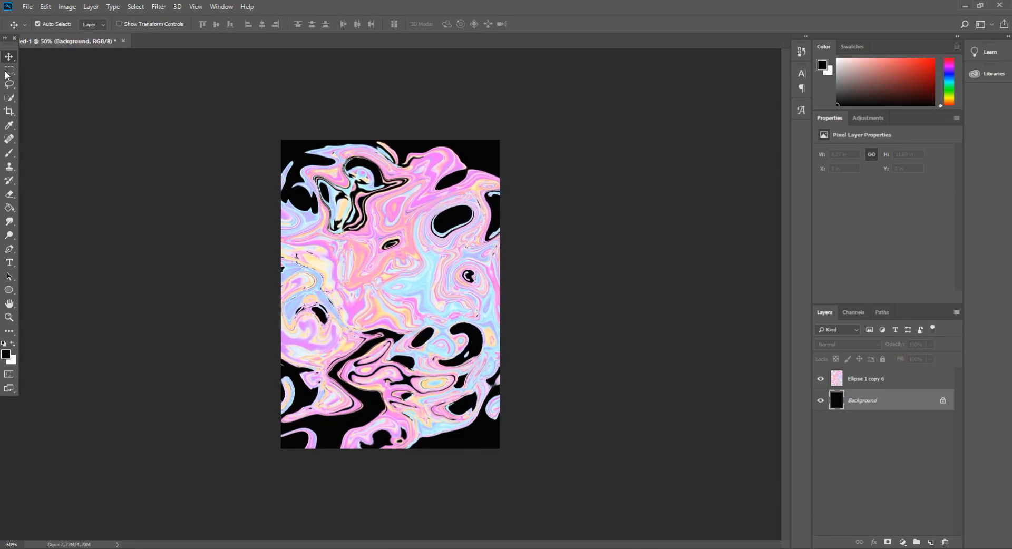
key(ctrl+t)
click(864, 379)
key(ctrl+t)
drag(522, 454, 470, 419)
drag(457, 374, 481, 392)
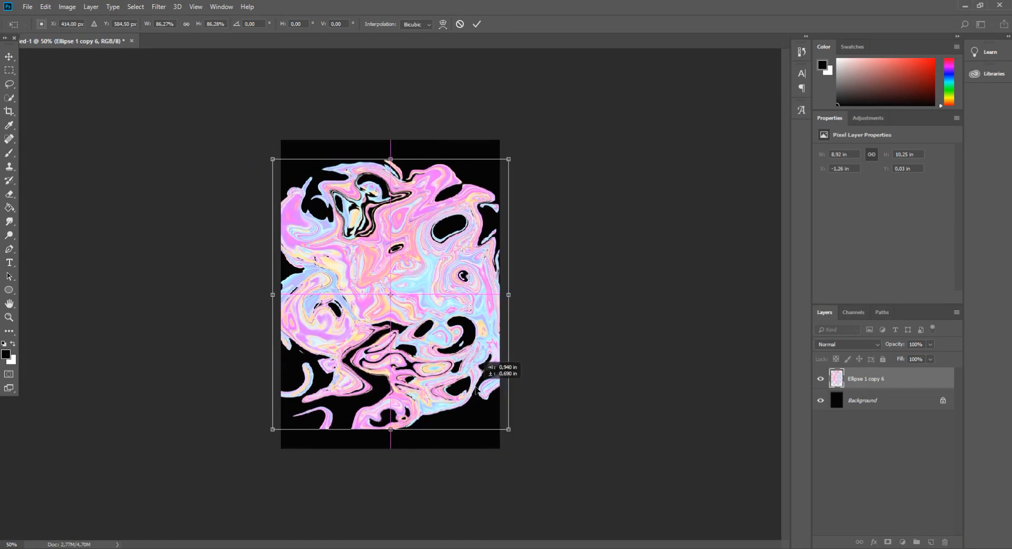
mouse_move(507, 429)
mouse_down()
mouse_move(453, 374)
mouse_move(523, 435)
mouse_up()
drag(459, 389, 440, 383)
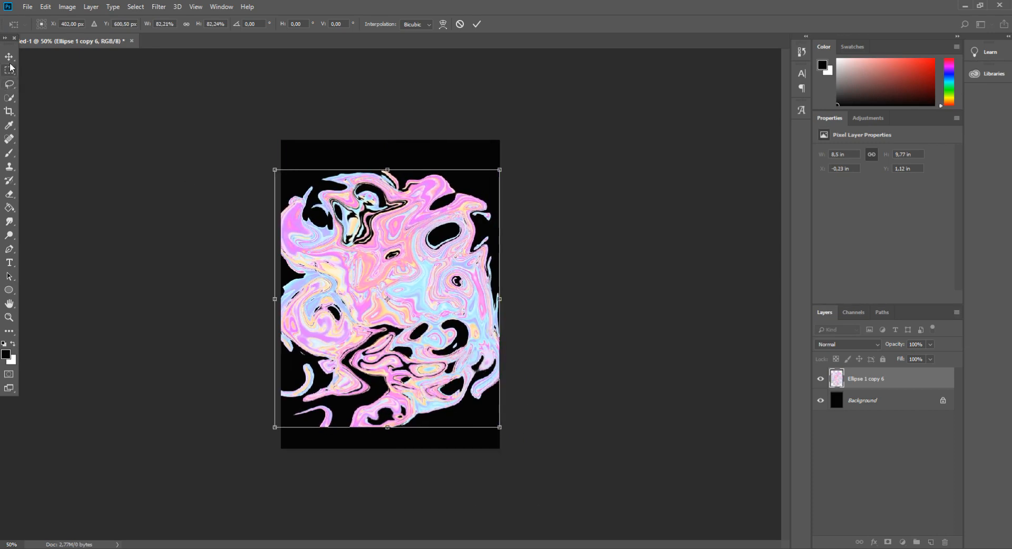
key(Return)
click(159, 6)
click(169, 18)
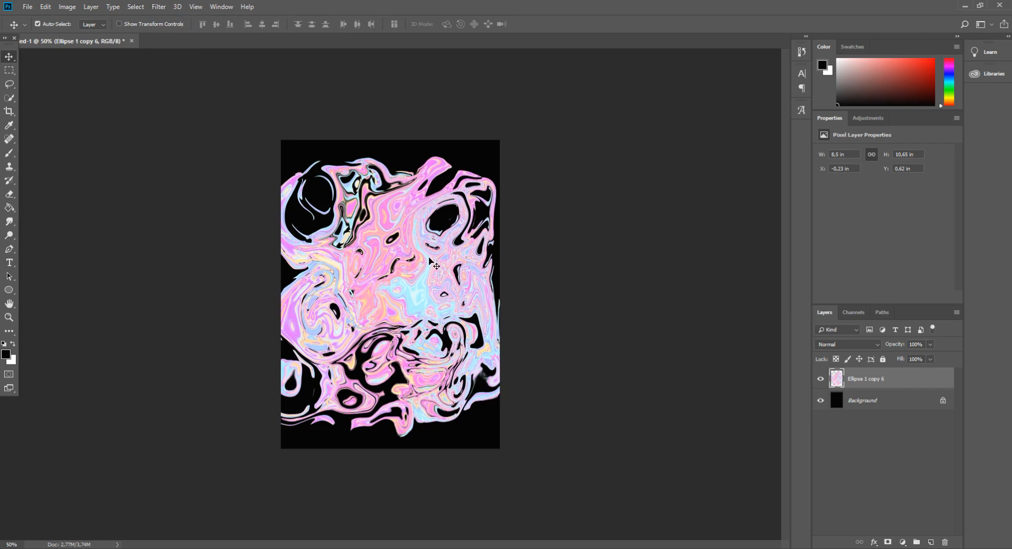
key(ctrl+plus)
key(ctrl+alt+z)
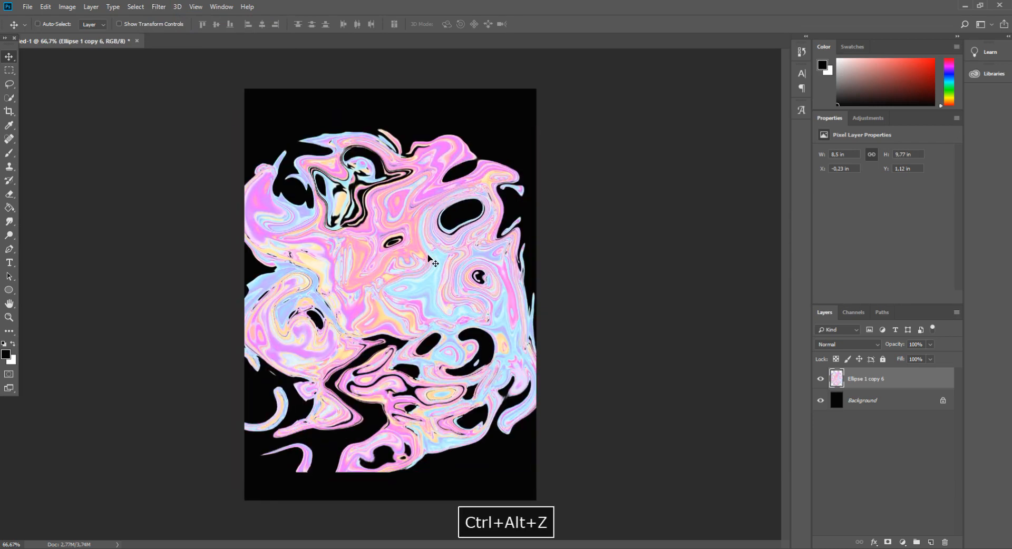
Scale Ellipse 1 copy 6 down to about 90% (7.67 × 8.81 in) and centre it on the poster
key(ctrl+t)
drag(530, 478, 442, 390)
drag(411, 351, 450, 385)
drag(508, 170, 556, 117)
key(ctrl+z)
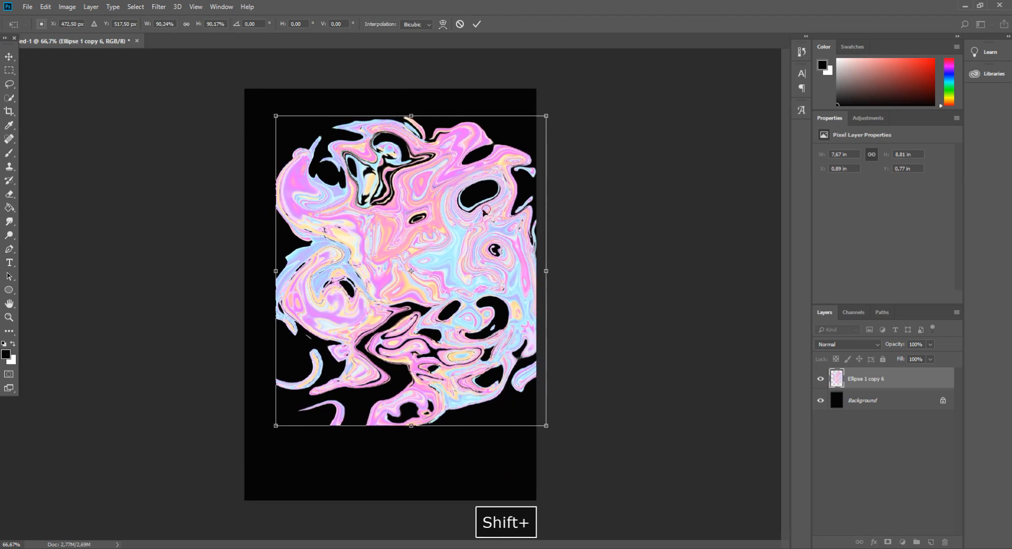
drag(483, 195, 466, 218)
click(9, 56)
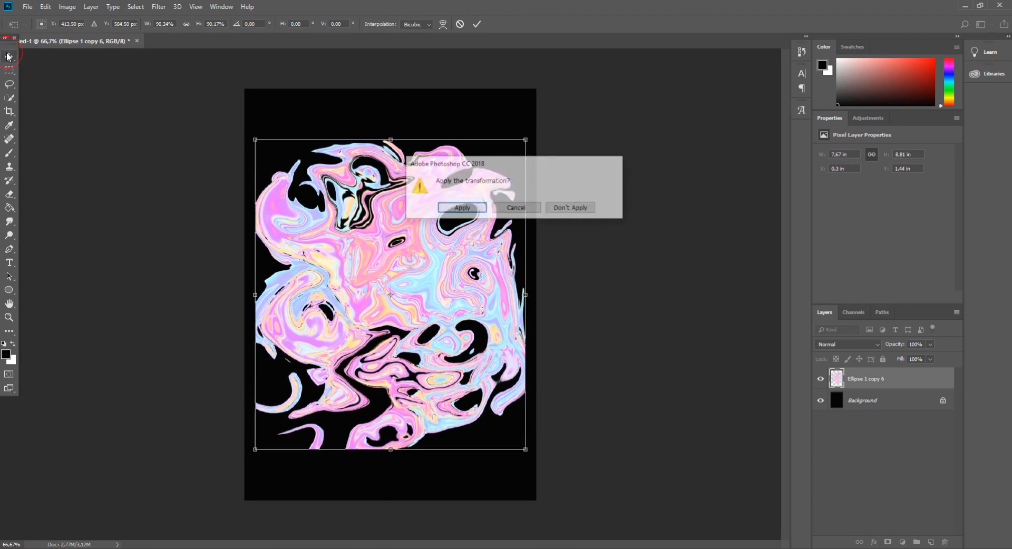
key(Return)
Turn off automatic layer selection and reapply the last Liquify distortion to Ellipse 1 copy 6
key(ctrl+minus)
key(ctrl+minus)
key(ctrl+plus)
key(ctrl+plus)
click(38, 24)
click(157, 7)
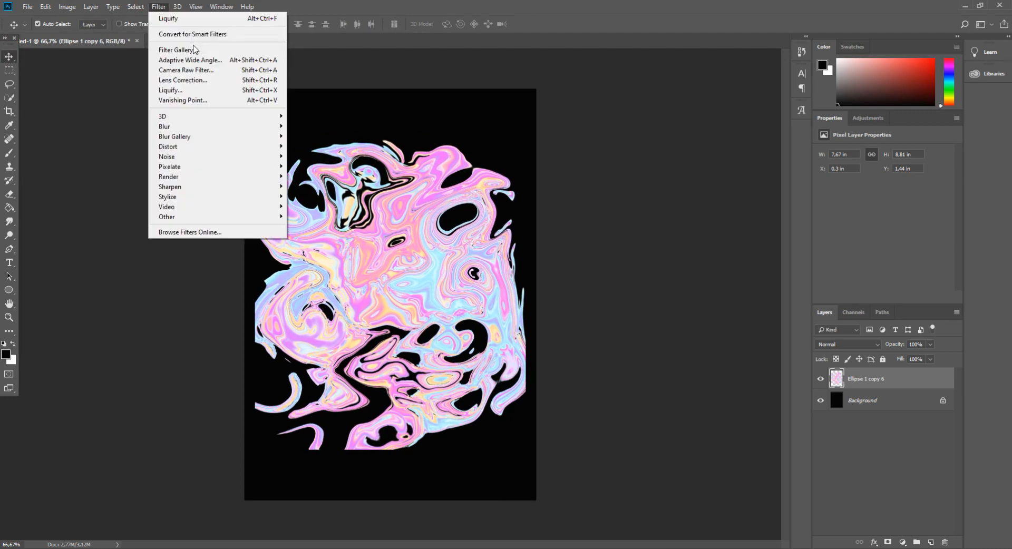
click(158, 17)
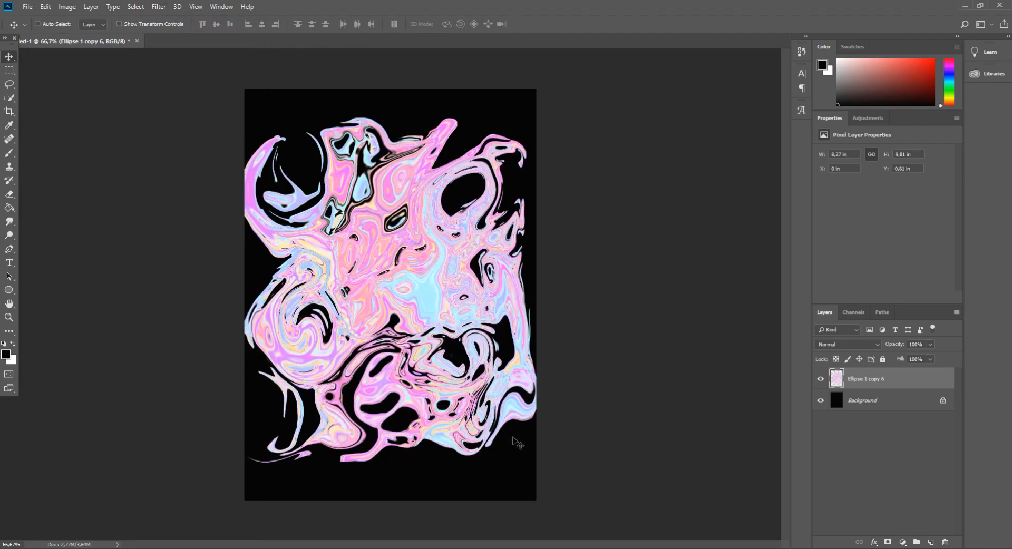
Shrink the re-liquified artwork about its centre to about 7.33 × 8.69 in, leaving a black margin around it
key(ctrl+t)
drag(536, 462, 491, 426)
click(9, 58)
key(Return)
Add an Exposure adjustment clipped to Ellipse 1 copy 6, with exposure +0.06, offset -0.1792 and gamma correction 0.86
key(ctrl+plus)
key(ctrl+plus)
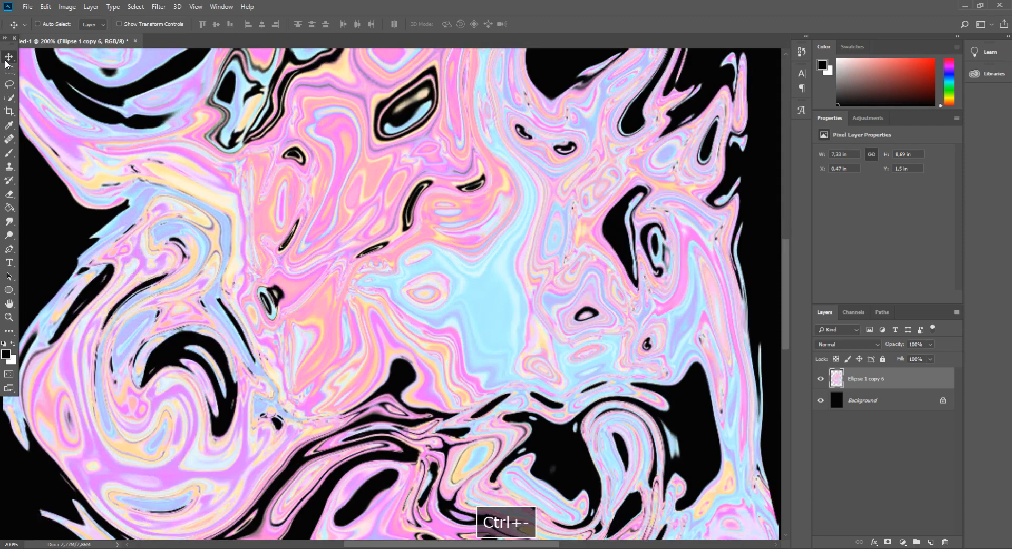
key(ctrl+minus)
click(902, 542)
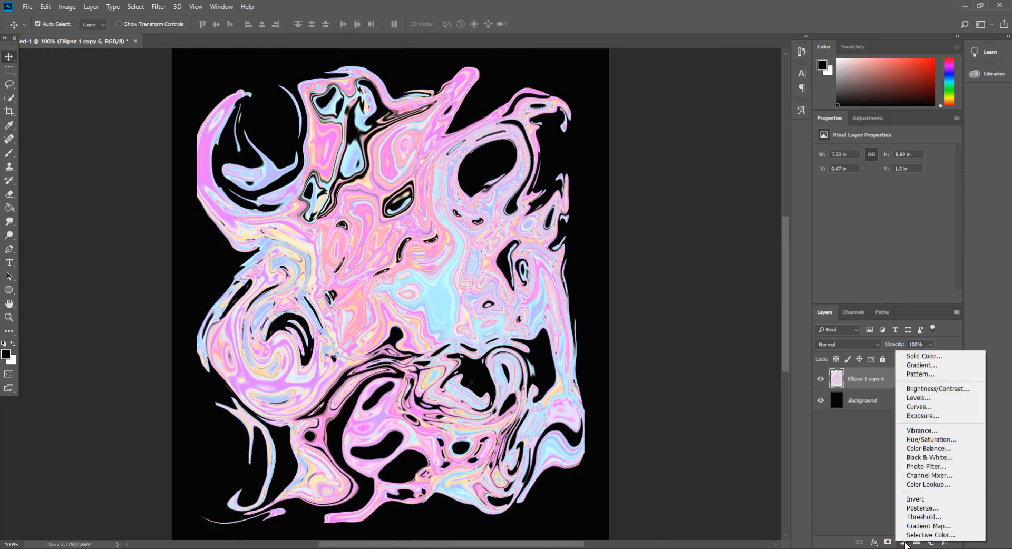
click(922, 416)
key(ctrl+alt+g)
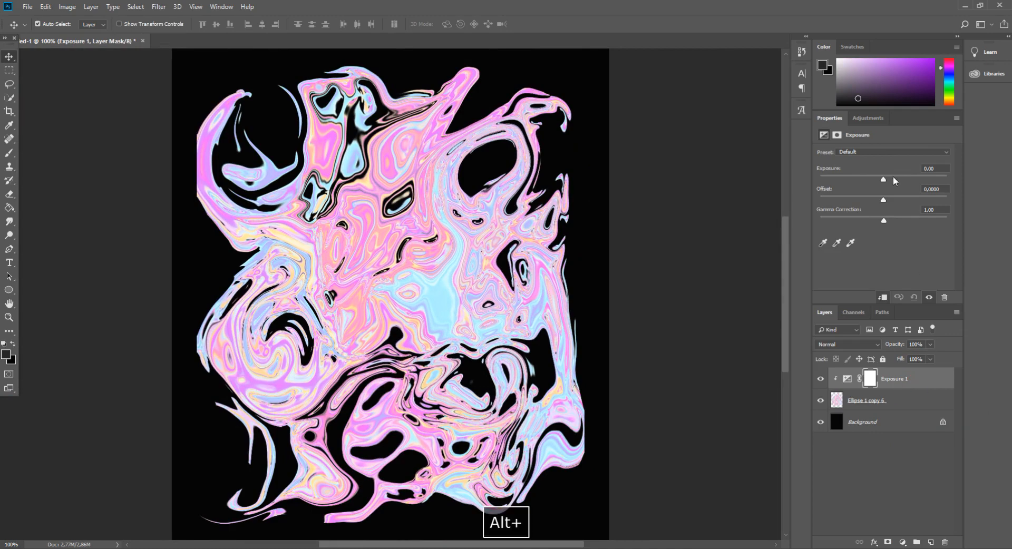
mouse_move(890, 175)
mouse_down()
mouse_move(886, 199)
mouse_move(902, 198)
mouse_move(861, 199)
mouse_move(895, 182)
mouse_move(884, 180)
mouse_up()
drag(876, 218, 890, 218)
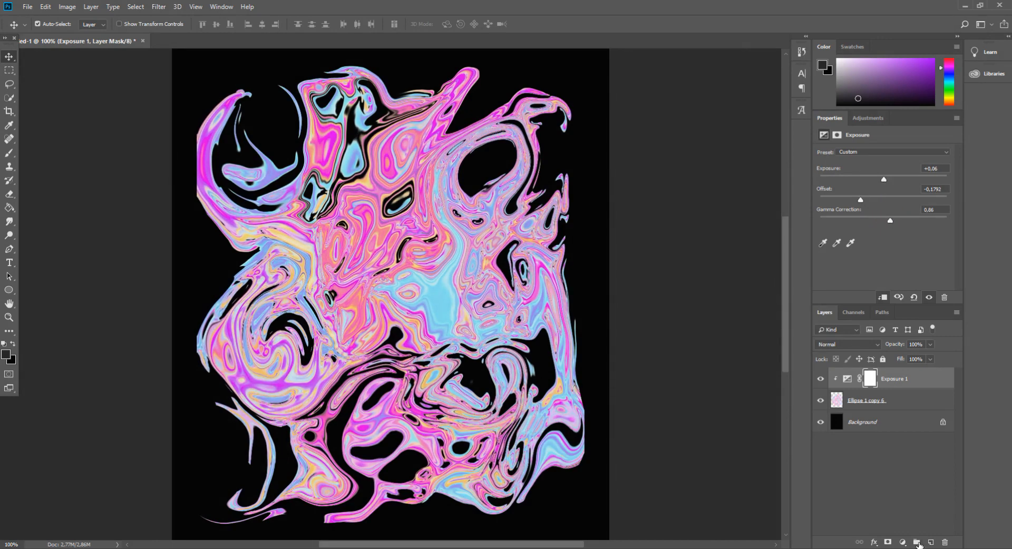
Add a Vibrance adjustment clipped to the artwork, with vibrance +83 and saturation +7
click(903, 542)
click(920, 430)
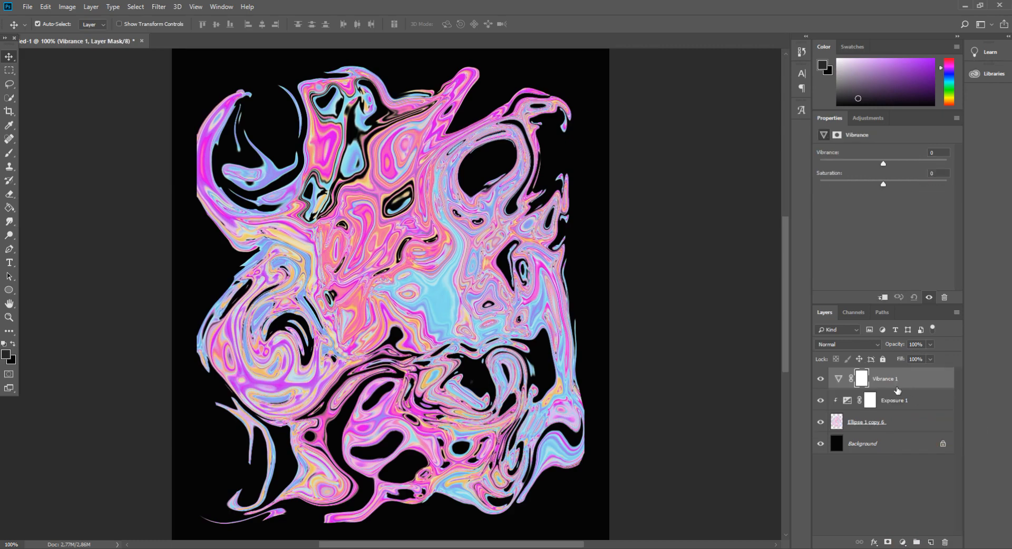
alt+click(904, 386)
drag(883, 163, 935, 163)
mouse_move(885, 184)
mouse_down()
mouse_move(899, 183)
mouse_move(880, 186)
mouse_up()
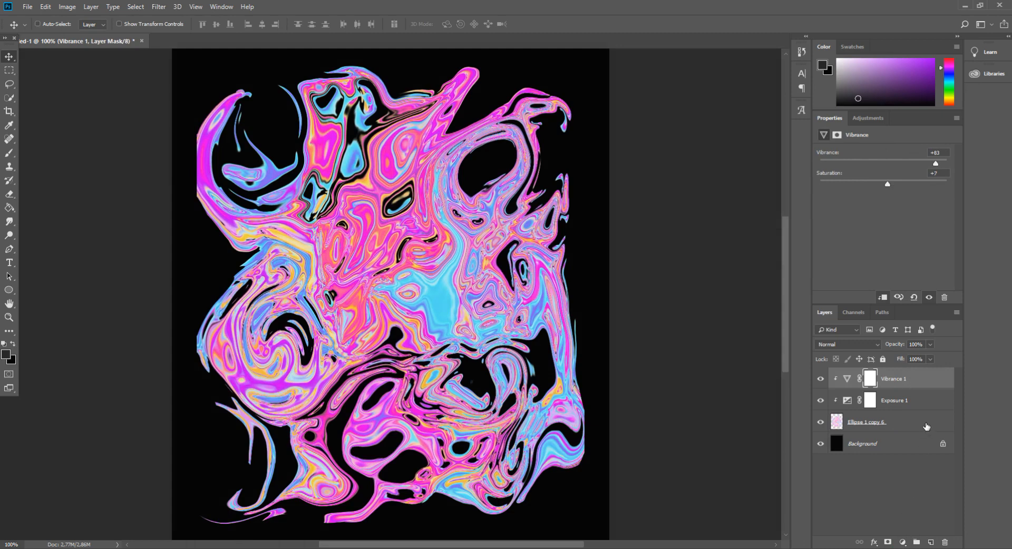
Duplicate the Vibrance adjustment and set the copy to vibrance +33 and saturation +2
key(ctrl+j)
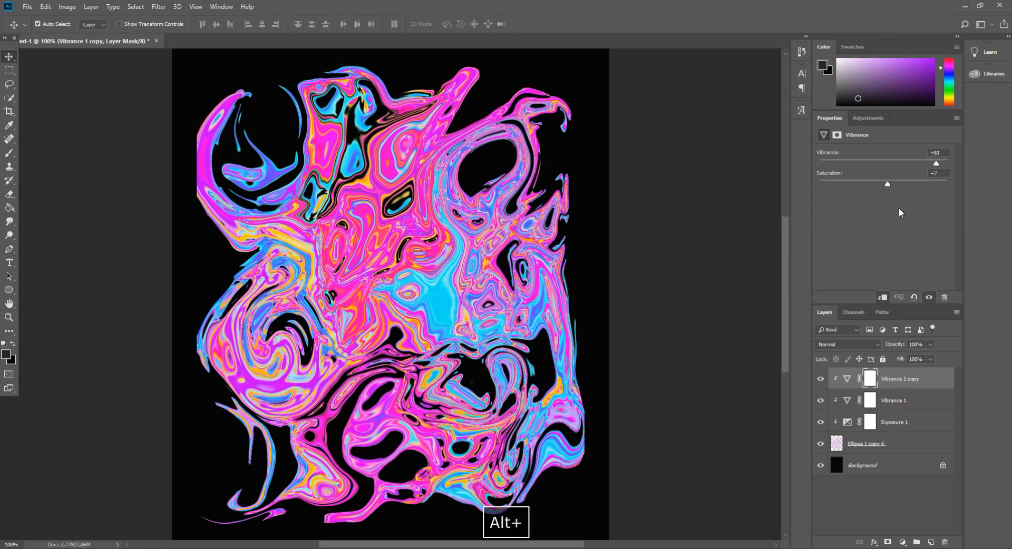
drag(889, 188, 884, 186)
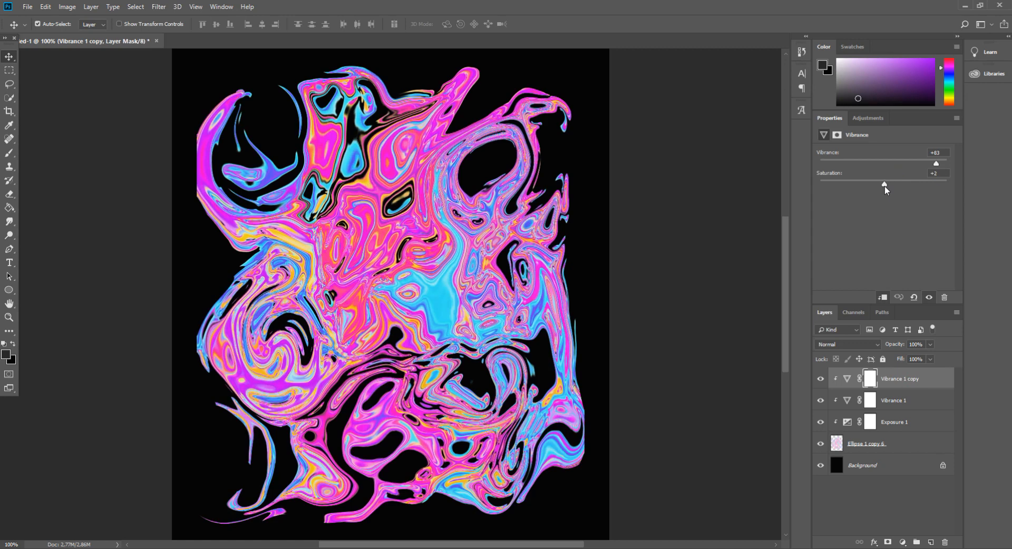
drag(936, 164, 904, 164)
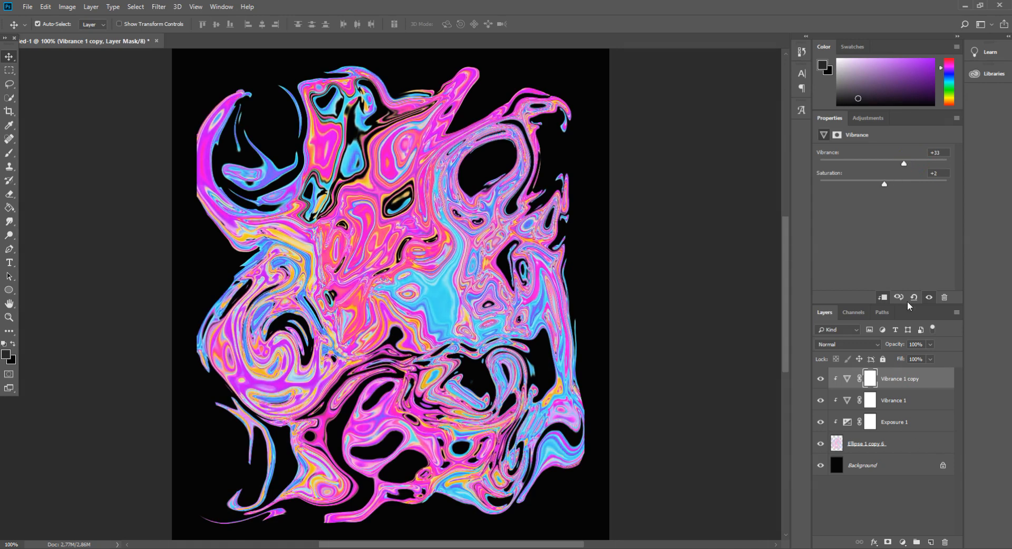
Convert Ellipse 1 copy 6 and its three clipped adjustment layers into a single smart object
shift+click(914, 444)
right_click(914, 444)
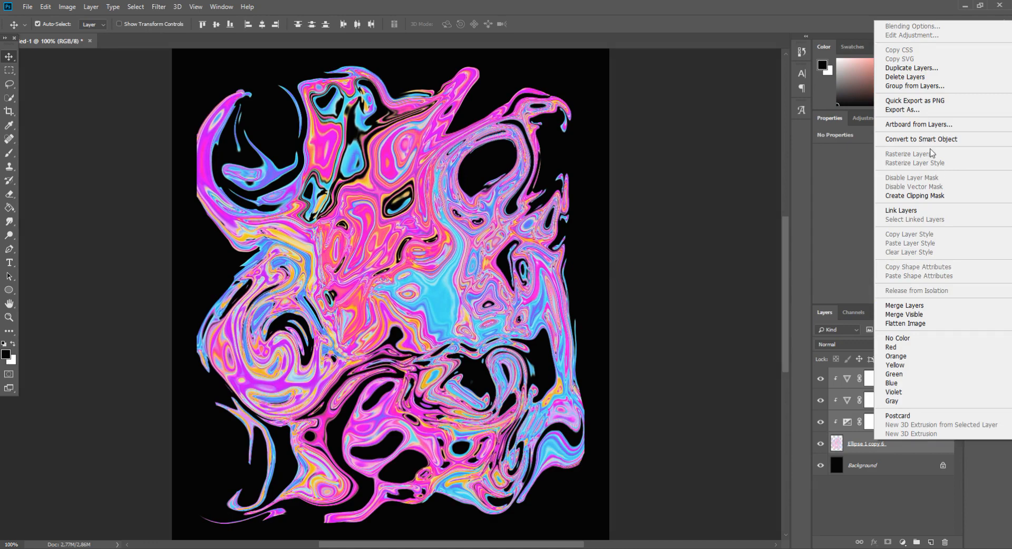
click(928, 139)
Apply a Bevel & Emboss effect to the smart object with a deep concave gloss contour, depth 188% and size 24 px
double_click(916, 380)
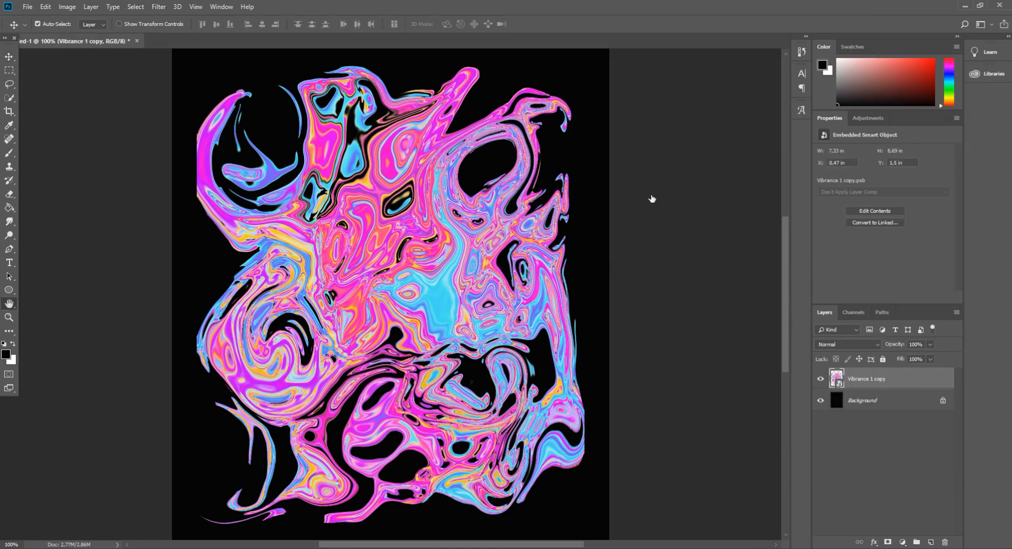
click(581, 97)
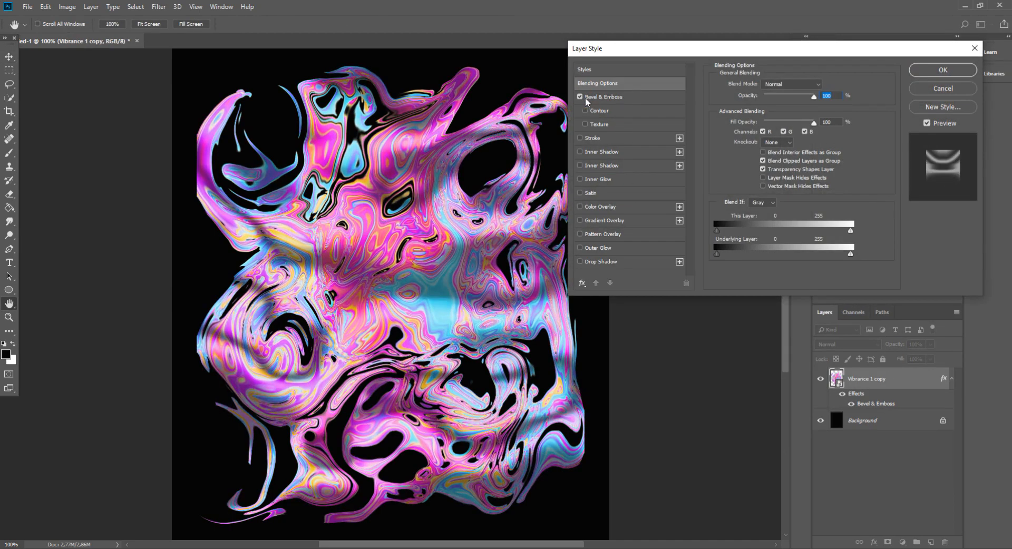
click(590, 97)
click(777, 204)
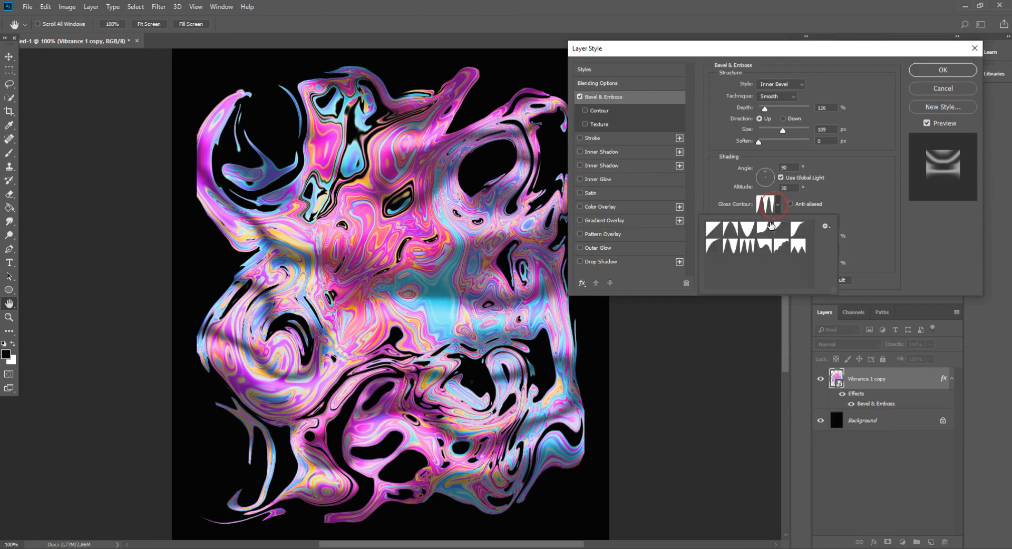
click(771, 228)
click(776, 251)
click(761, 228)
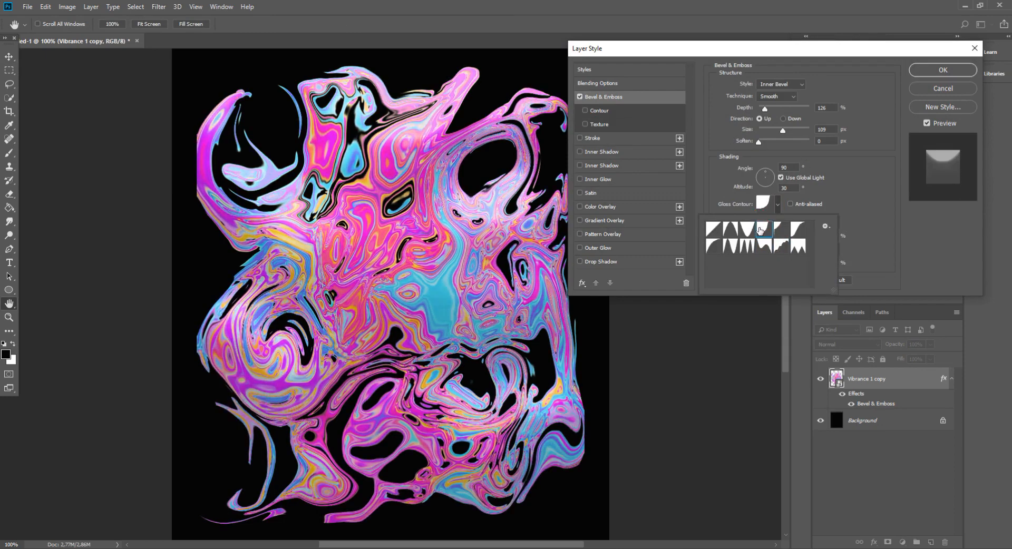
drag(765, 109, 768, 134)
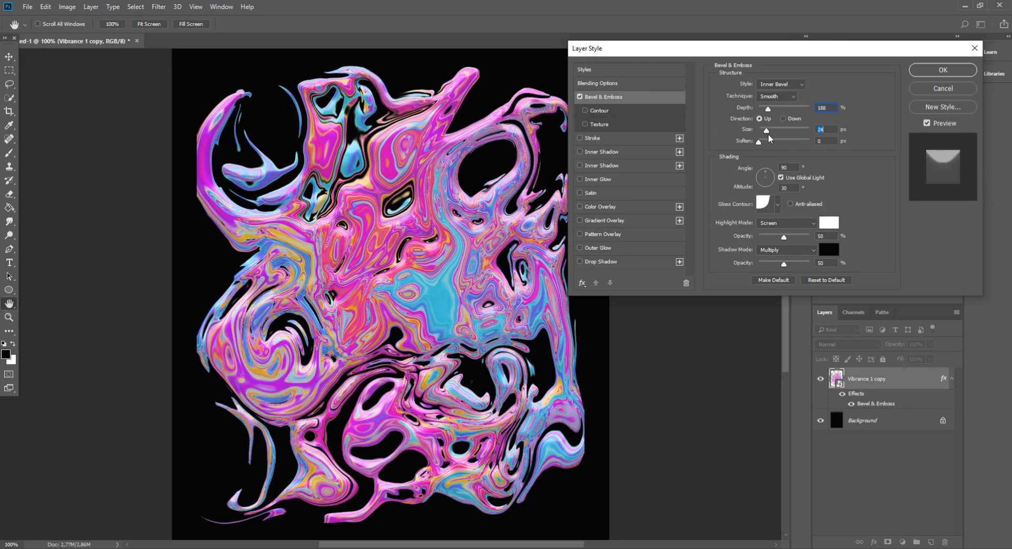
Set the bevel's highlight colour to 00d2ff, shadow colour to white and size to 32 px, with a stepped gloss contour
click(824, 223)
click(755, 200)
click(704, 141)
drag(824, 193, 824, 203)
drag(768, 159, 813, 130)
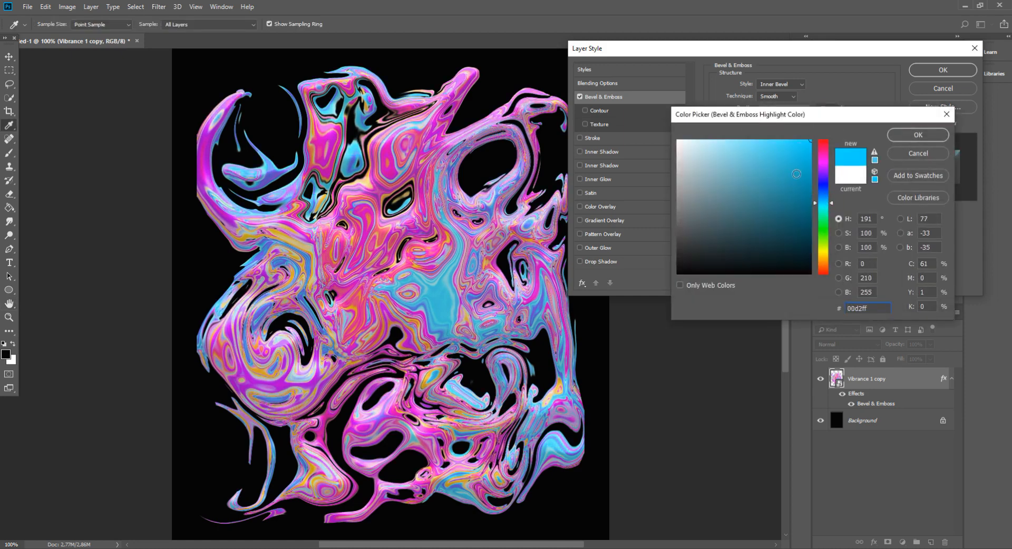
key(Return)
click(830, 252)
drag(731, 188, 638, 125)
key(Return)
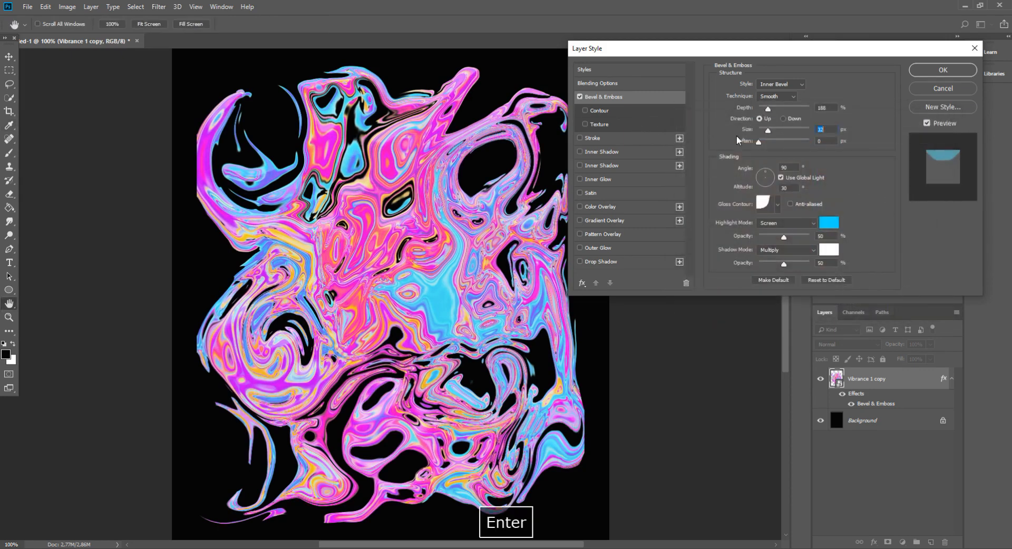
click(777, 204)
click(782, 246)
Try the Stroke effect and both Inner Shadow effects on the artwork, switching each one off again
click(580, 138)
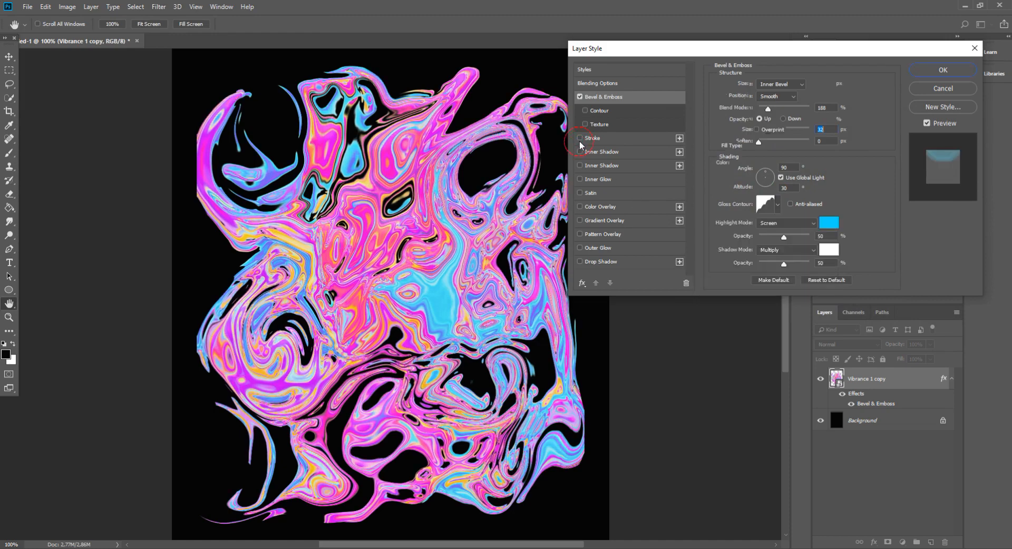
click(580, 138)
click(580, 138)
click(580, 152)
click(580, 152)
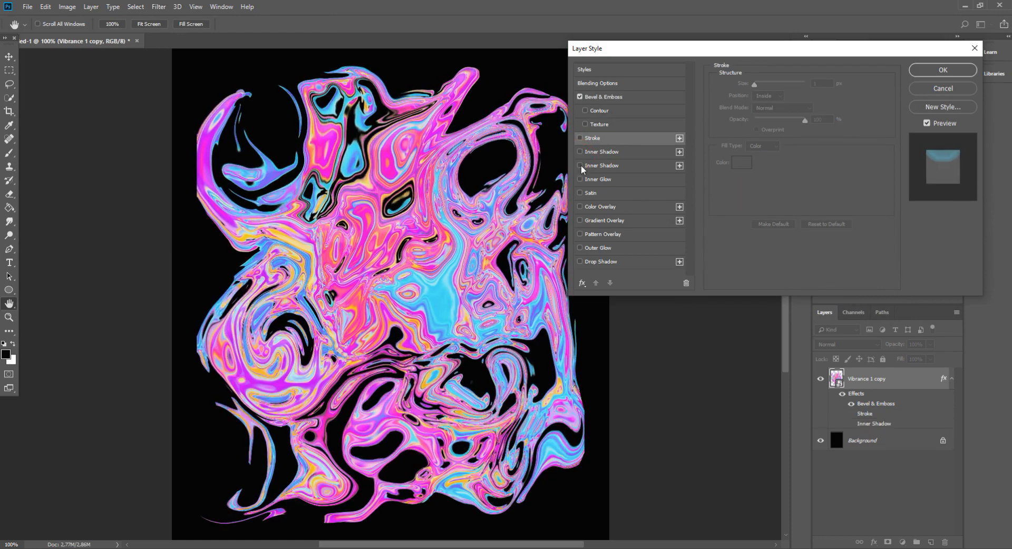
click(580, 166)
click(580, 166)
Add a white Inner Glow at 44% opacity with a wavy descending contour, size 51 px and range 5%
click(581, 180)
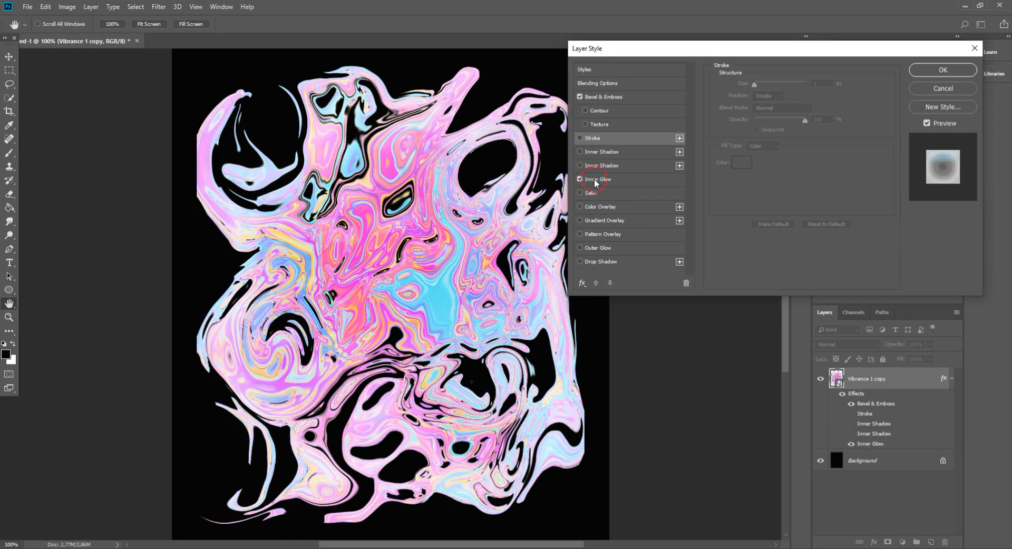
click(597, 180)
drag(789, 95, 771, 95)
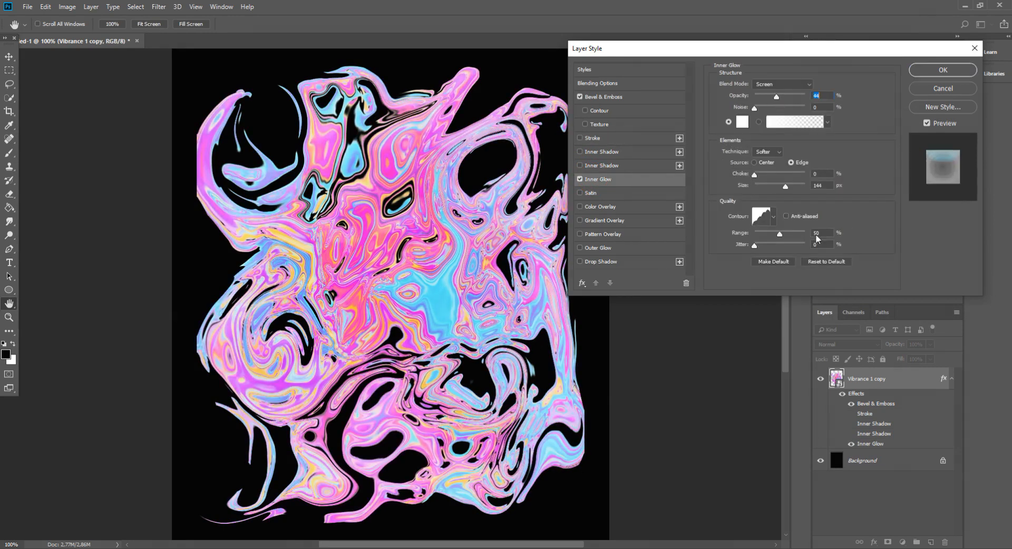
click(772, 220)
click(762, 241)
click(776, 243)
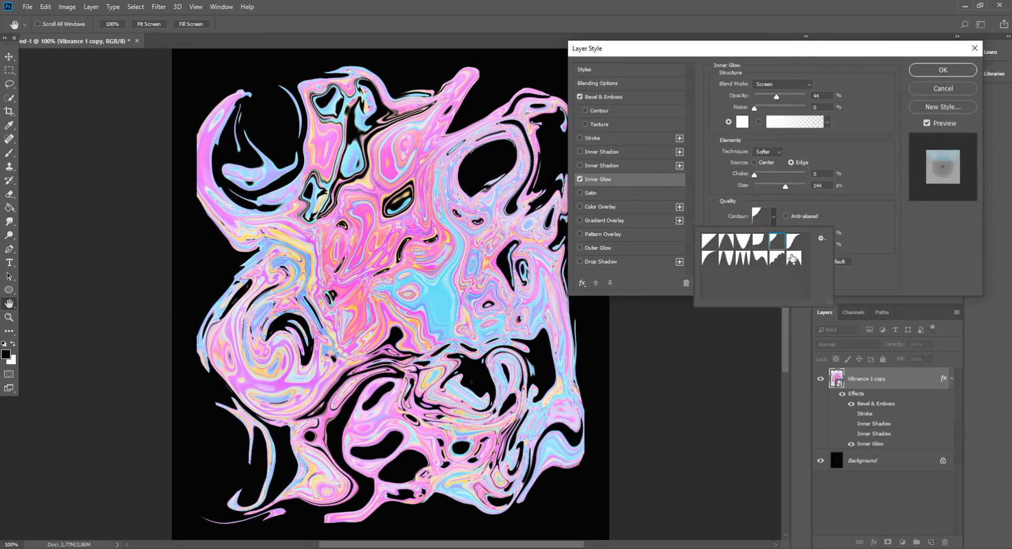
click(790, 257)
click(757, 262)
drag(785, 186, 768, 186)
drag(780, 234, 757, 232)
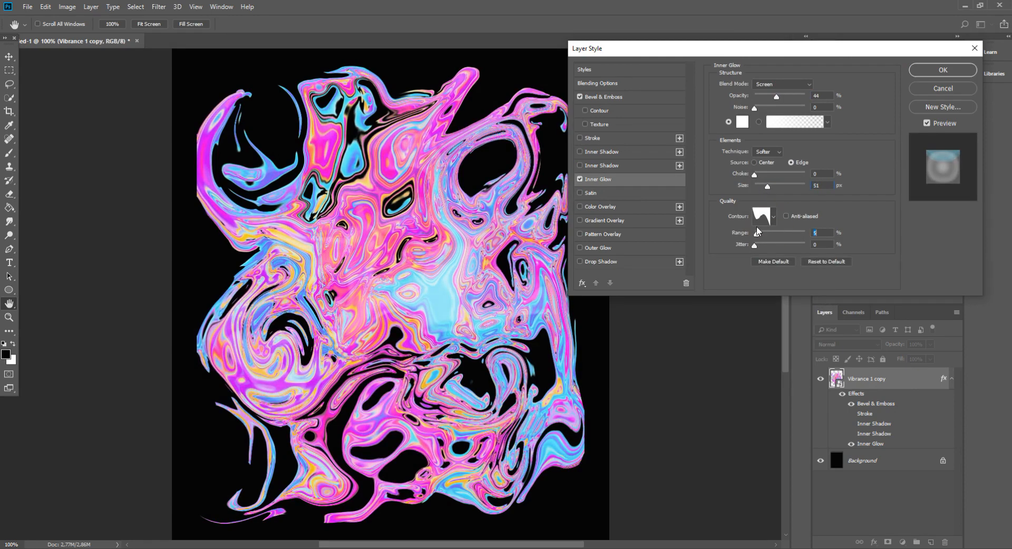
Compare other Inner Glow contours, return to the wavy descending one and set the glow's opacity to 35%
click(762, 216)
click(587, 135)
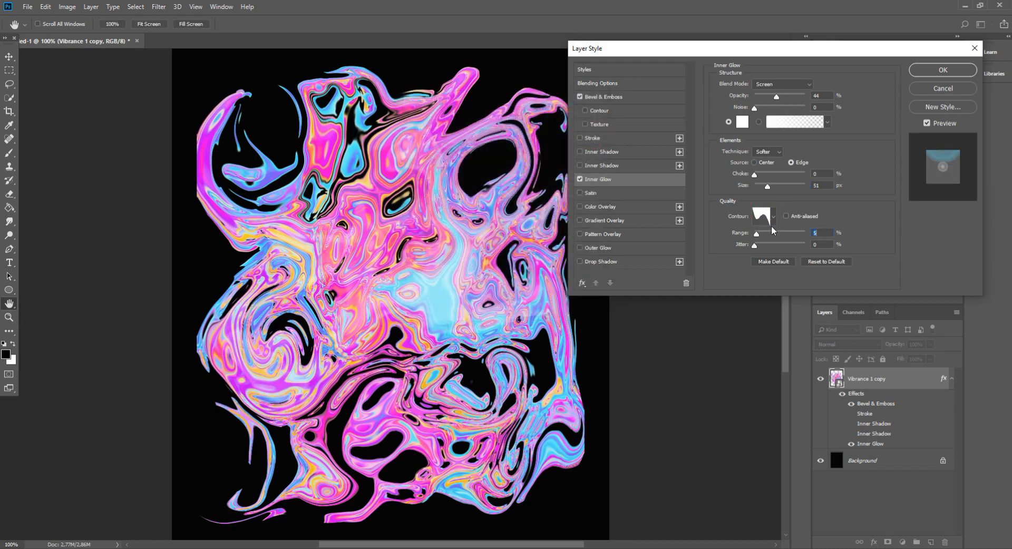
click(773, 217)
click(728, 258)
click(760, 258)
click(777, 258)
click(762, 259)
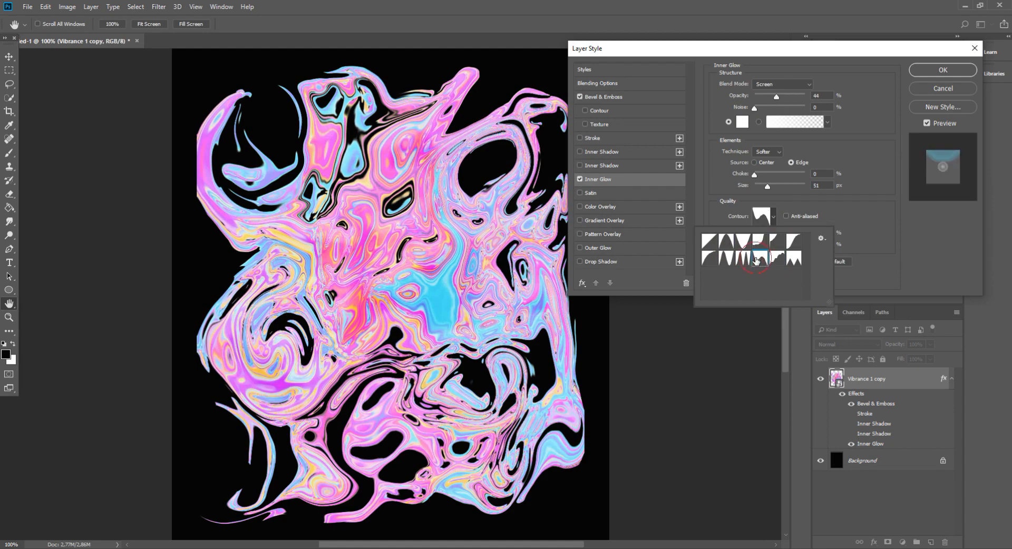
click(779, 259)
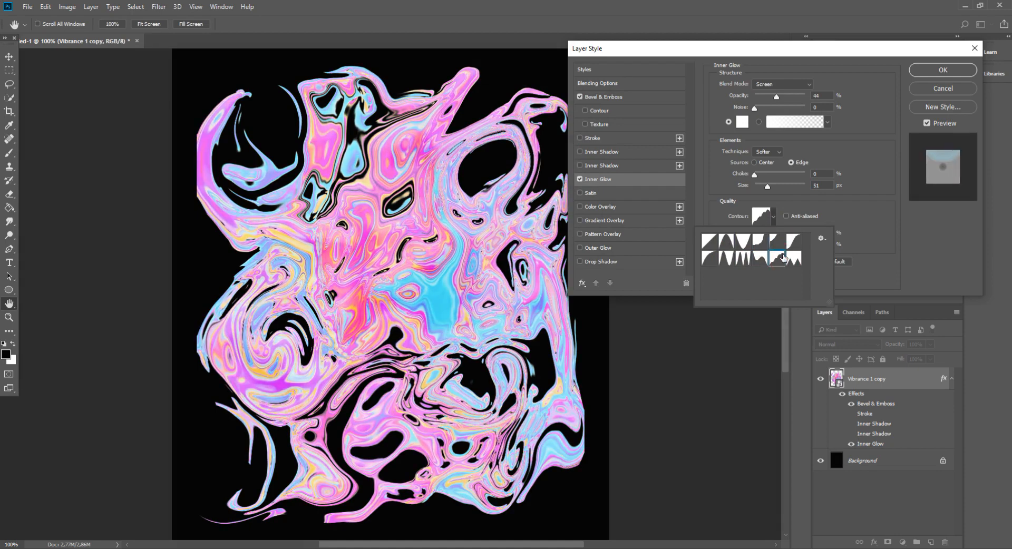
click(761, 259)
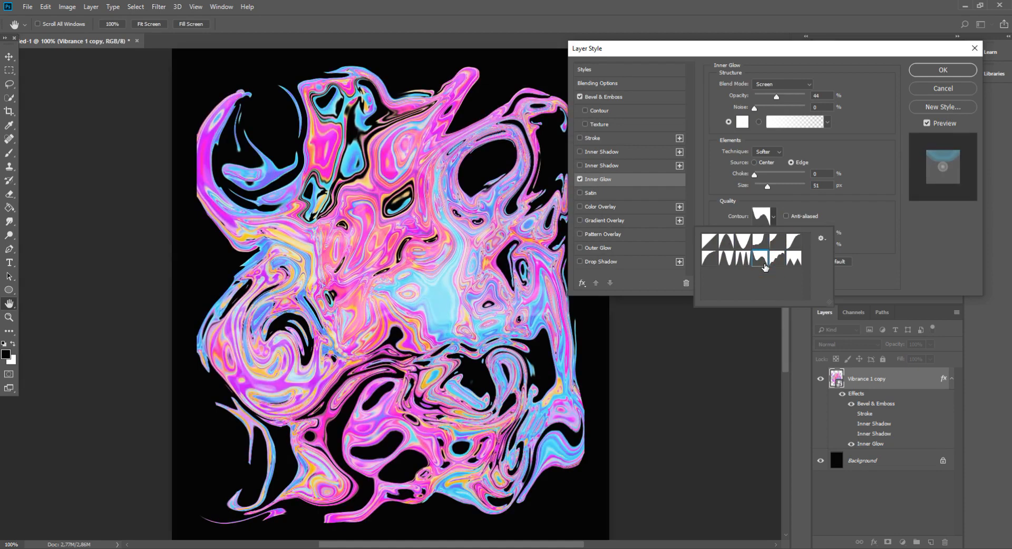
click(858, 174)
mouse_move(776, 96)
mouse_down()
mouse_move(760, 94)
mouse_move(772, 97)
mouse_up()
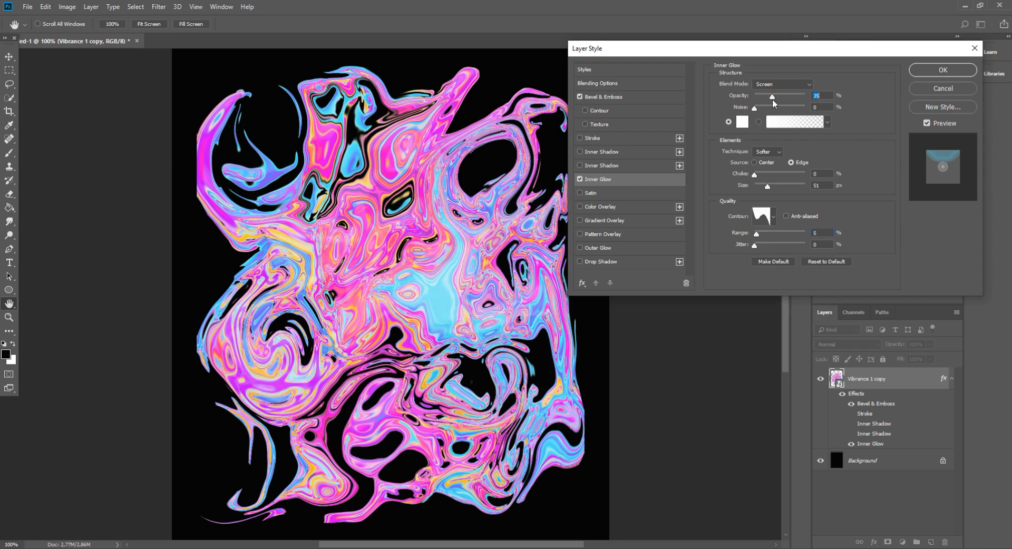
Try a blue Satin effect at 58% opacity with a peaked contour and 24 px size, and switch it off
click(590, 192)
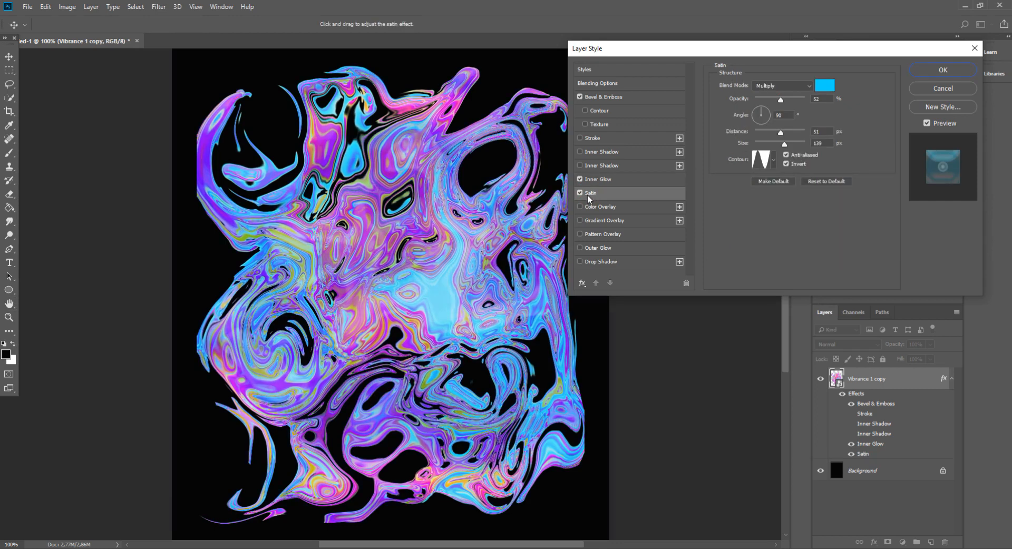
drag(780, 100, 783, 98)
click(774, 159)
click(759, 200)
click(776, 202)
click(760, 201)
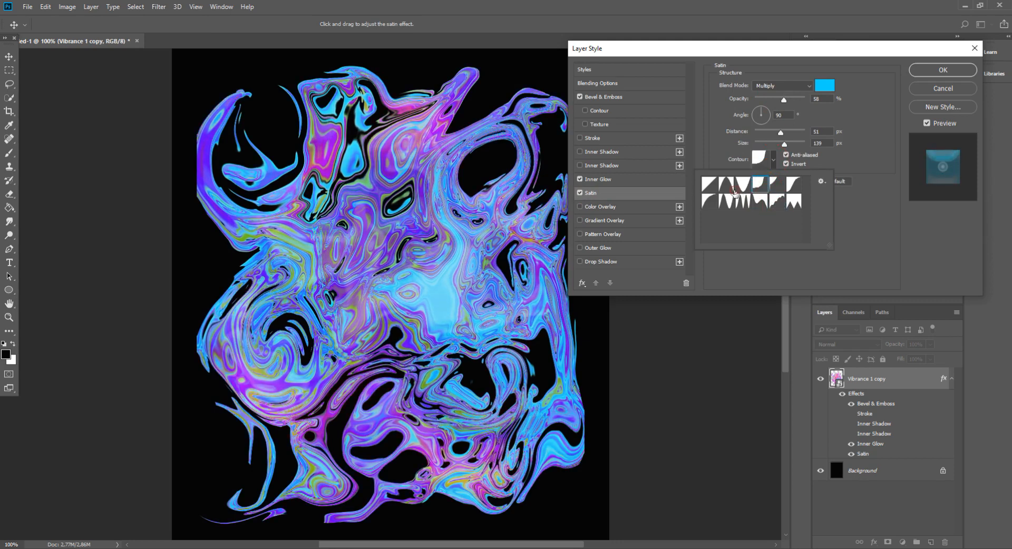
click(727, 200)
click(713, 205)
click(726, 185)
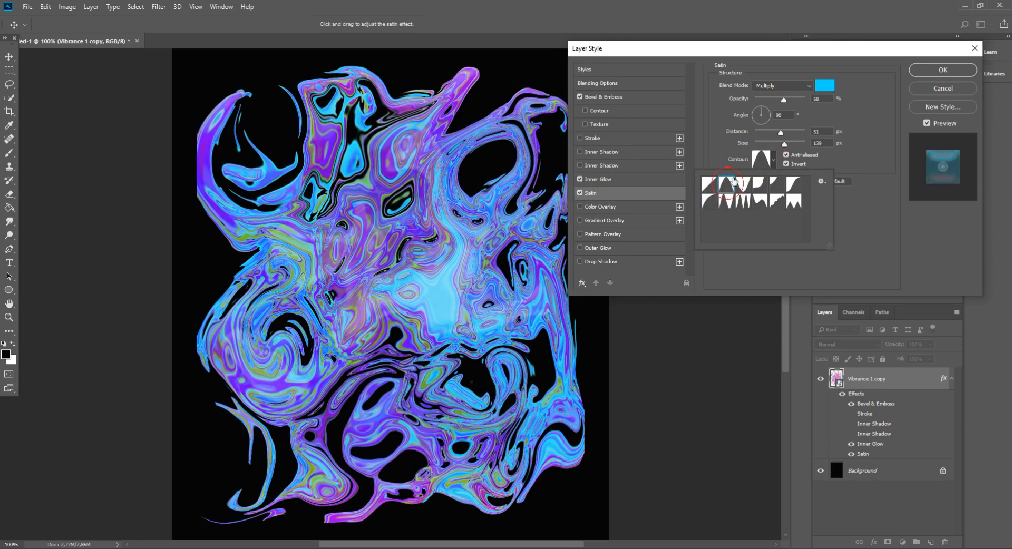
click(781, 133)
mouse_move(781, 132)
mouse_down()
mouse_move(765, 133)
mouse_move(790, 135)
mouse_move(759, 148)
mouse_move(792, 135)
mouse_up()
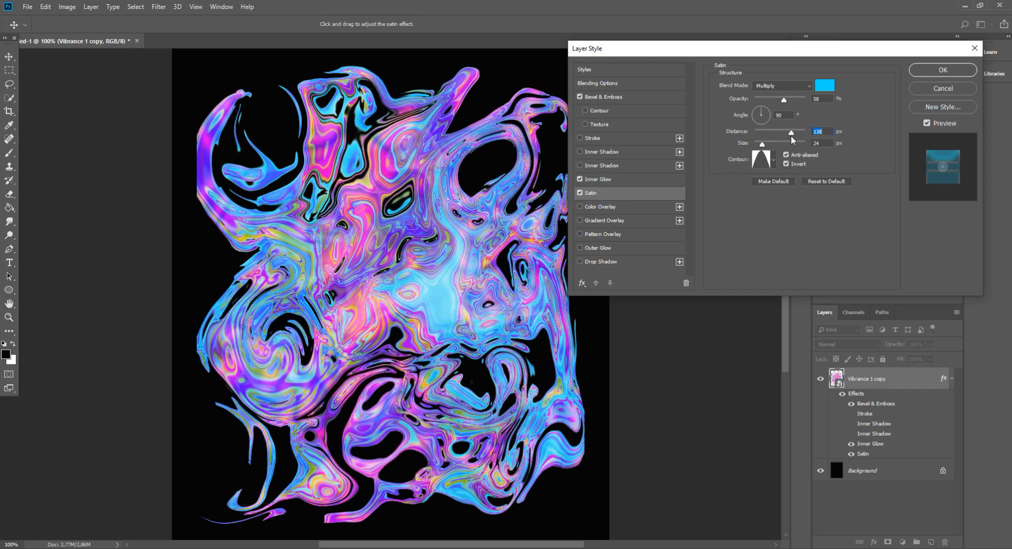
click(580, 193)
Add a Gradient Overlay of the blue-pink-yellow gradient and step through its blend modes up to Color
click(580, 220)
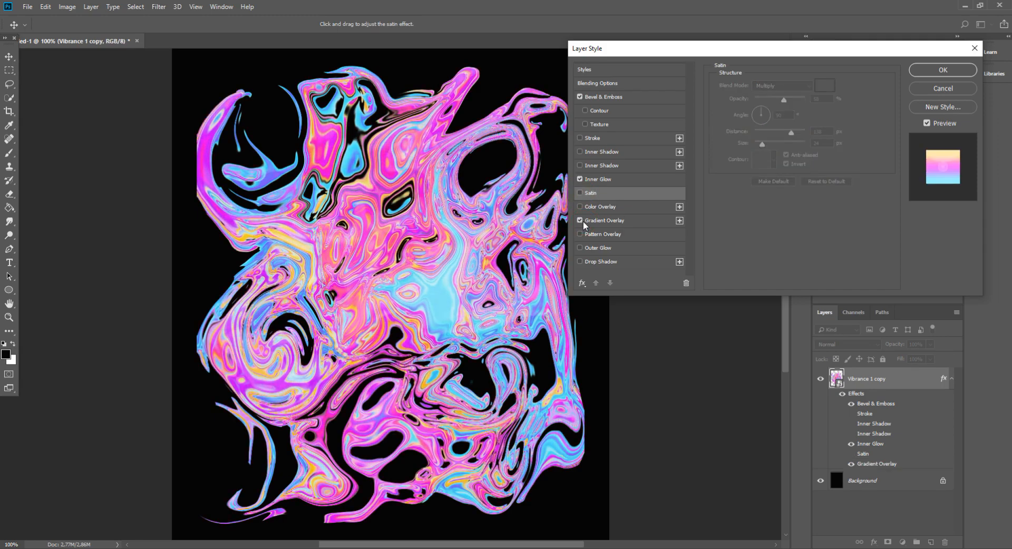
click(599, 223)
click(793, 85)
click(785, 117)
key(Down)
key(Down)
key(Down)
key(Down)
key(Down)
key(Down)
key(Down)
key(Down)
key(Down)
key(Down)
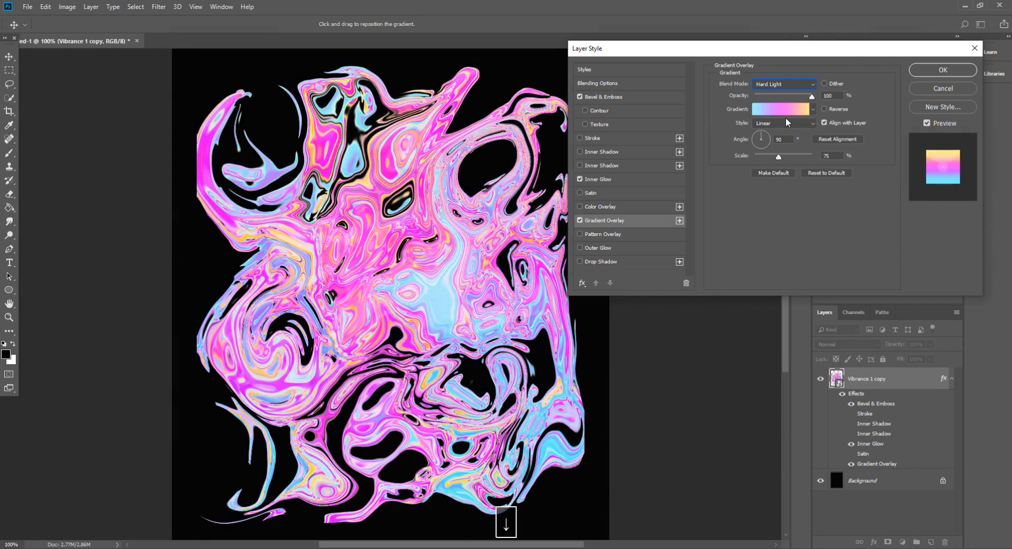
key(Down)
key(Down)
key(Down)
key(Down)
key(Down)
key(Down)
key(Down)
key(Down)
key(Down)
key(Down)
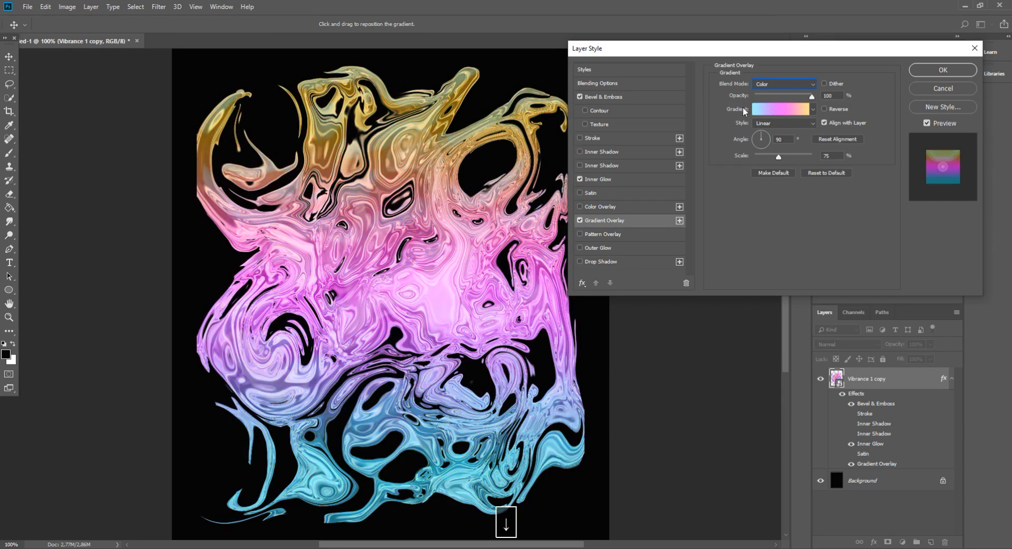
Switch off the Gradient Overlay and apply the remaining layer effects to the liquid artwork
click(580, 220)
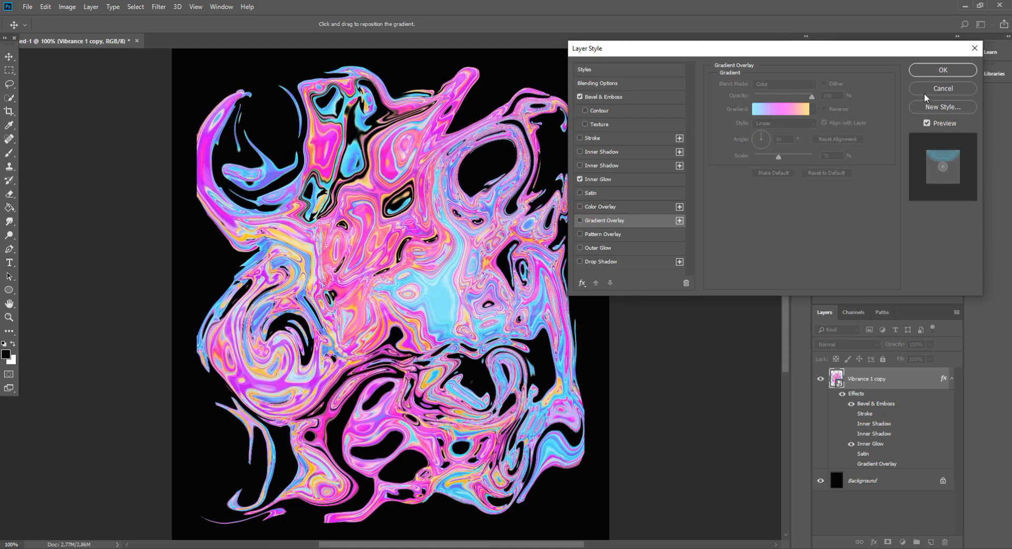
click(941, 70)
Add a Hue/Saturation adjustment clipped to the artwork with hue -18, saturation +52 and lightness -1
click(904, 543)
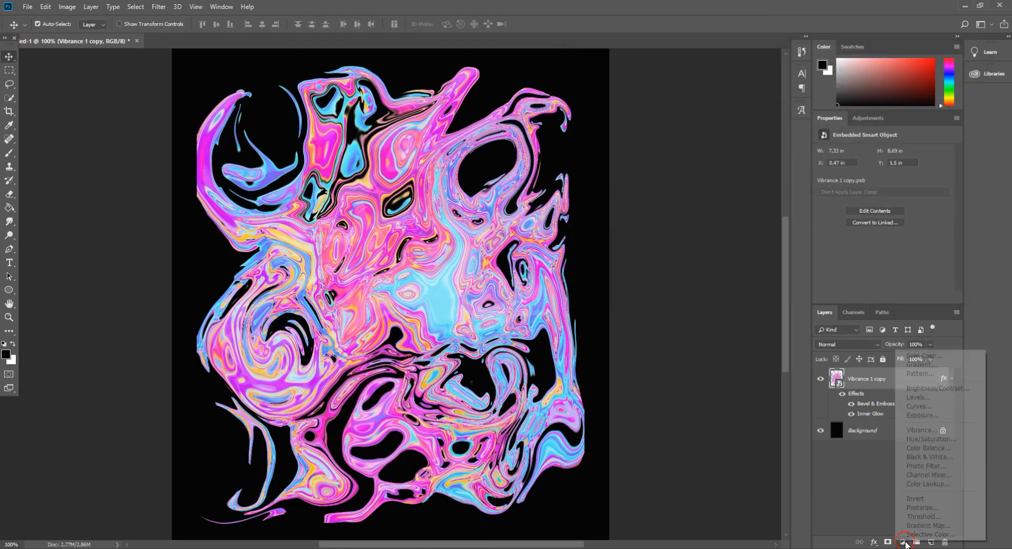
click(932, 439)
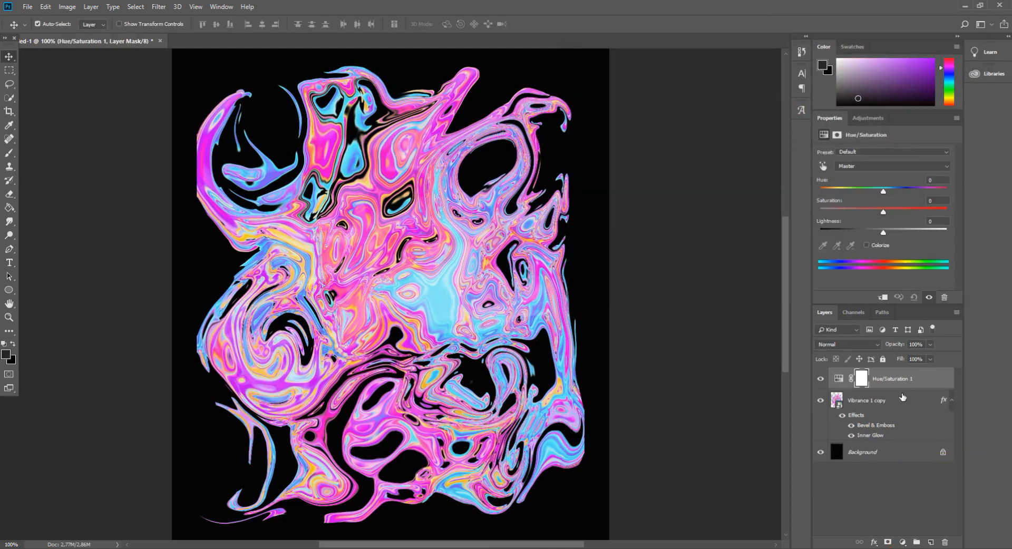
alt+click(912, 390)
mouse_move(885, 232)
mouse_down()
mouse_move(895, 234)
mouse_move(887, 233)
mouse_up()
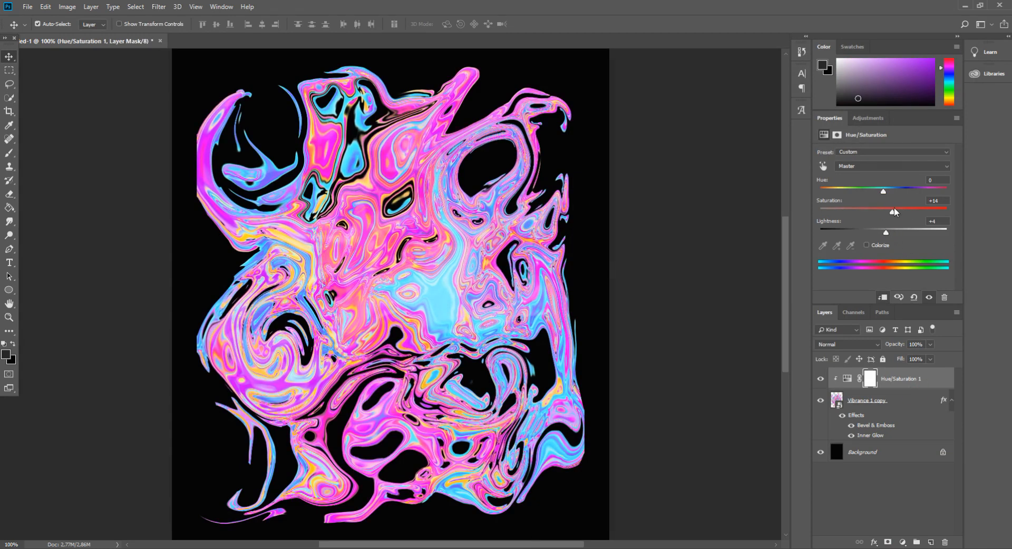
drag(900, 193, 884, 229)
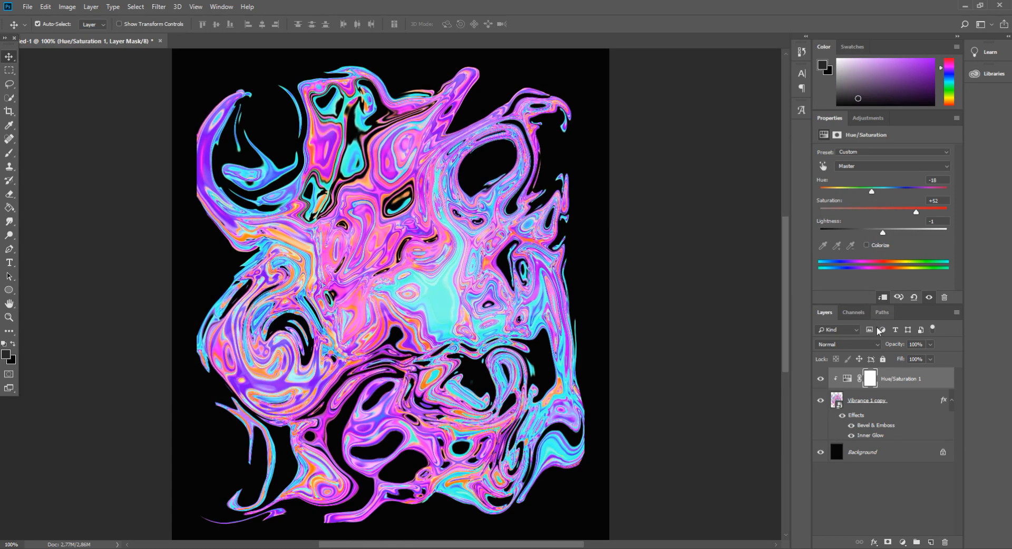
Add a Curves adjustment clipped to the artwork and place a point near the middle of its RGB curve
click(902, 543)
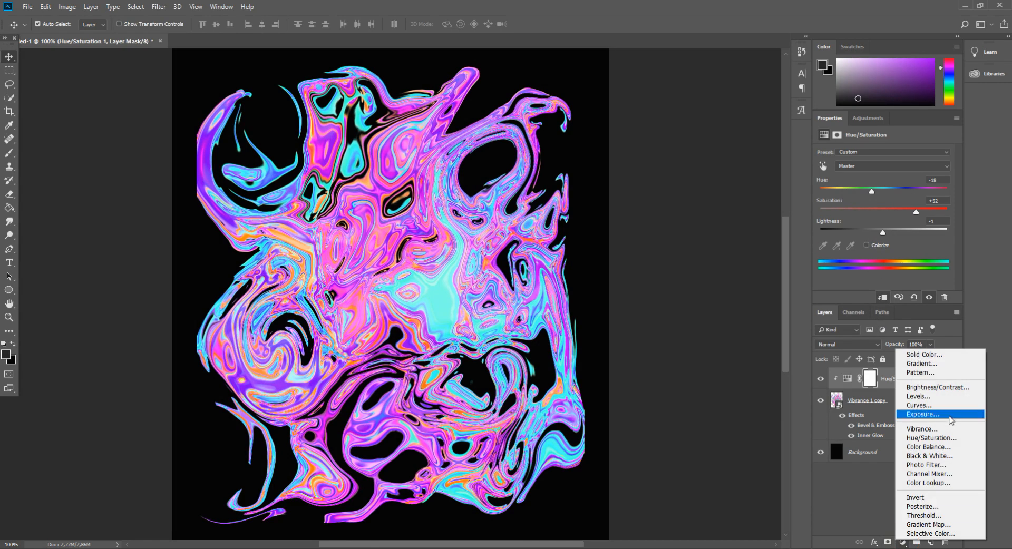
click(946, 406)
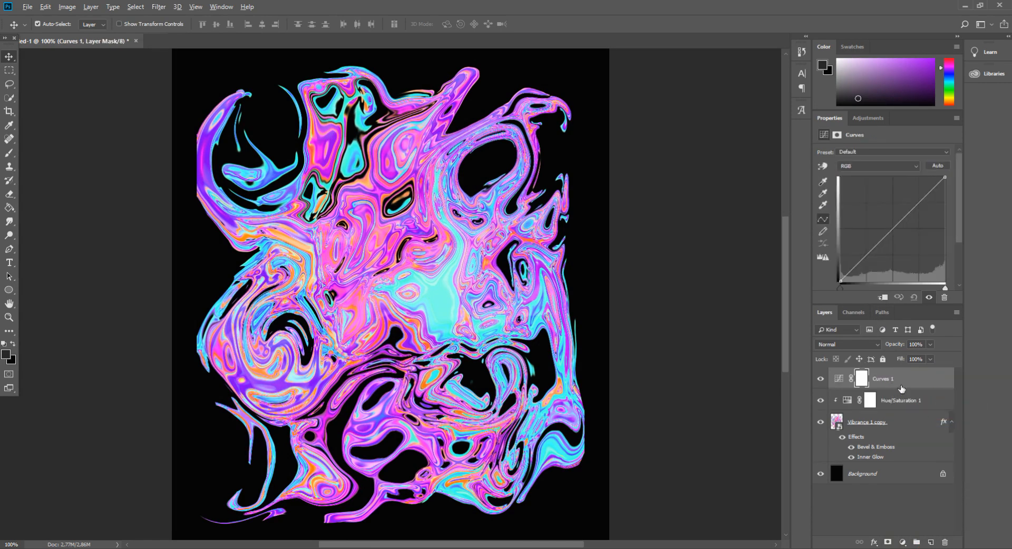
alt+click(902, 389)
mouse_move(894, 231)
mouse_down()
mouse_move(876, 214)
mouse_move(902, 237)
mouse_move(887, 224)
mouse_move(894, 230)
mouse_up()
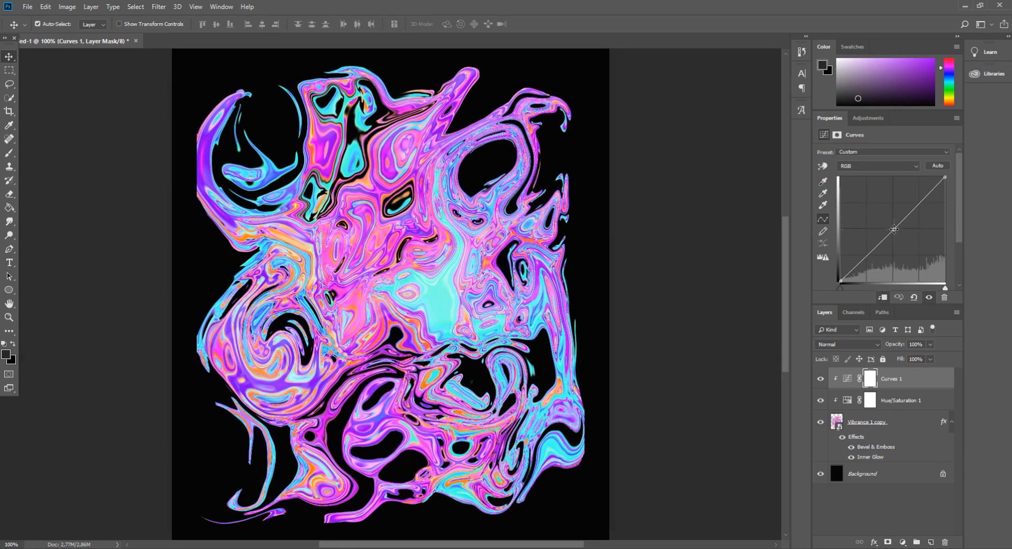
key(Return)
Add a black-to-white Gradient Map adjustment above the curves and clip it to the artwork
click(902, 542)
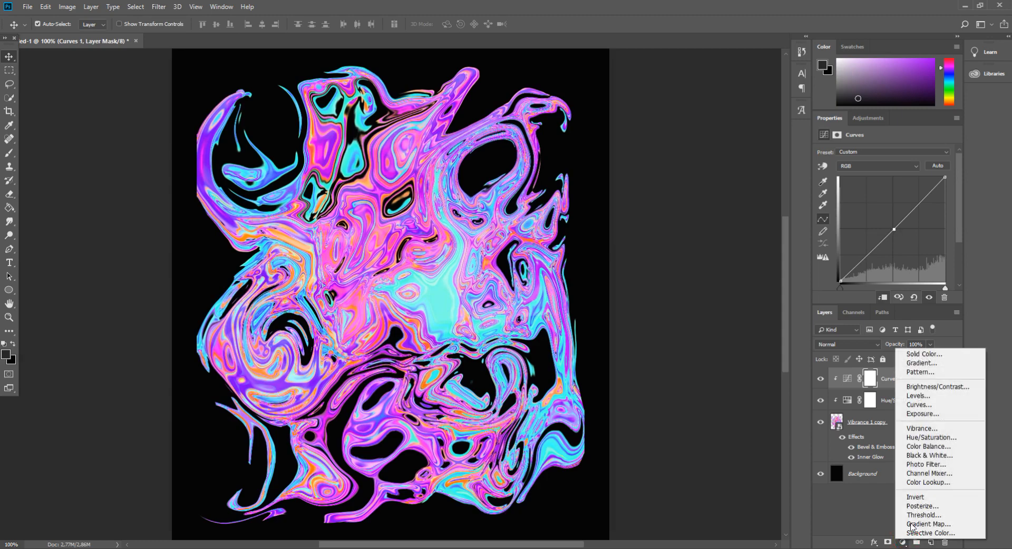
click(934, 525)
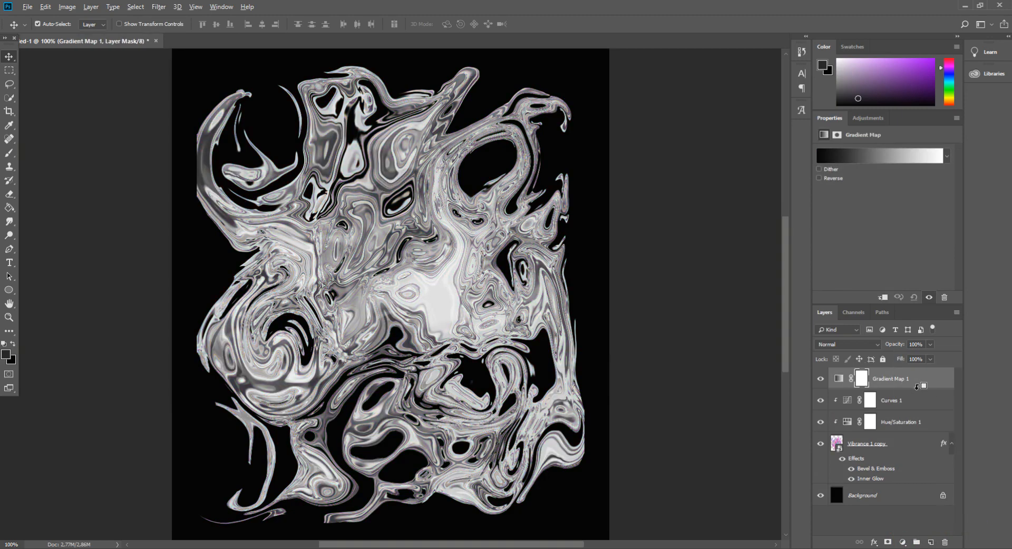
key(ctrl+alt+g)
Step through the Gradient Map layer's blend modes and settle on Hard Light
click(848, 344)
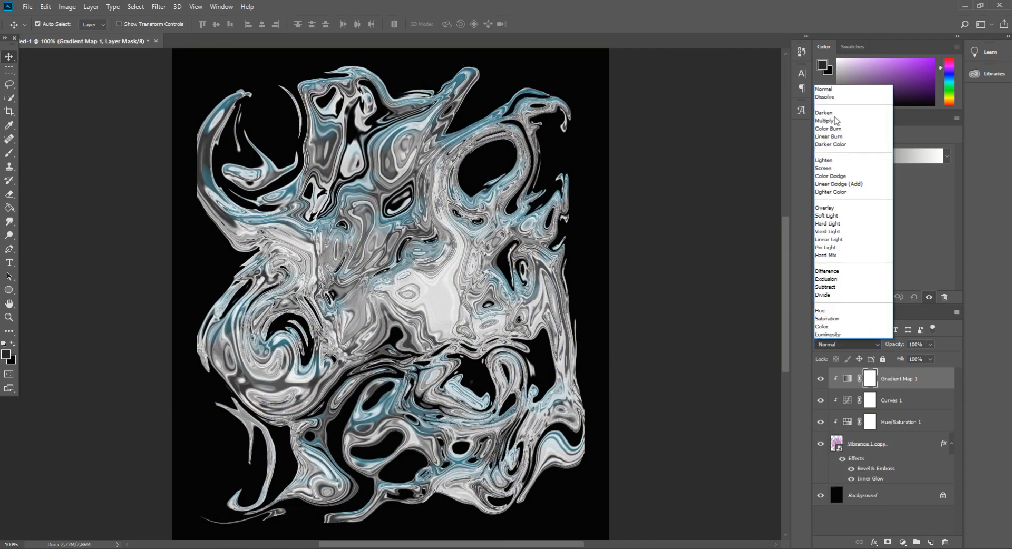
click(839, 115)
key(Left)
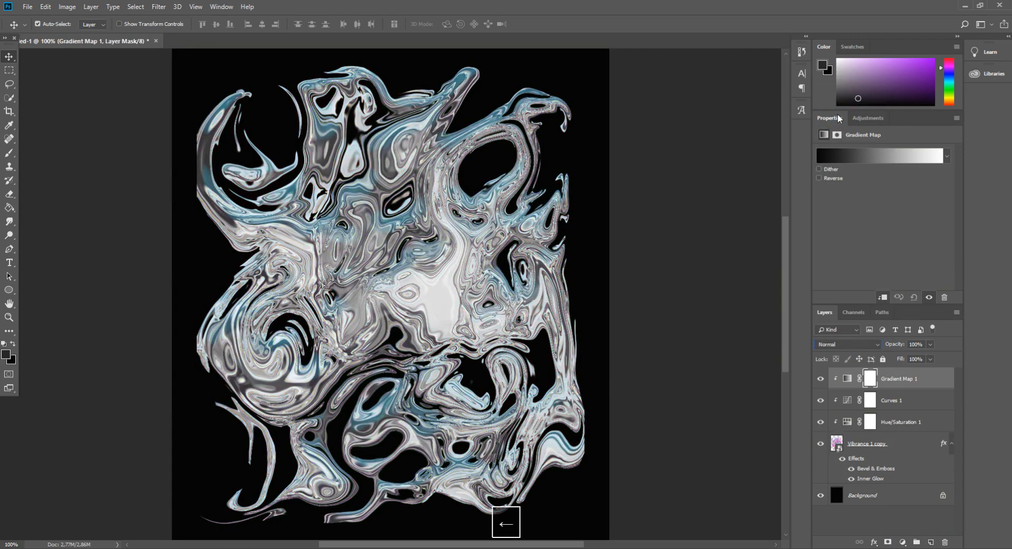
key(Down)
key(Down)
key(Down)
key(Down)
key(Down)
key(Down)
key(Down)
key(Down)
key(Down)
key(Down)
key(Down)
key(Down)
key(Down)
key(Down)
key(Down)
key(Up)
key(ctrl+minus)
key(ctrl+plus)
key(Down)
key(Up)
key(ctrl+minus)
key(ctrl+plus)
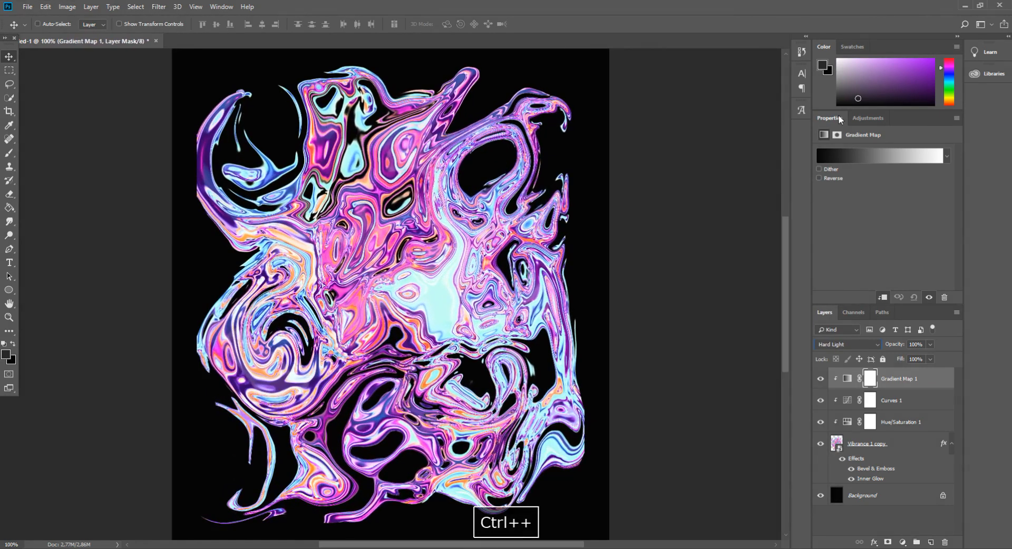
Add a clipped Color Balance adjustment with midtones at cyan-red -23, magenta-green +16 and yellow-blue +11
click(902, 543)
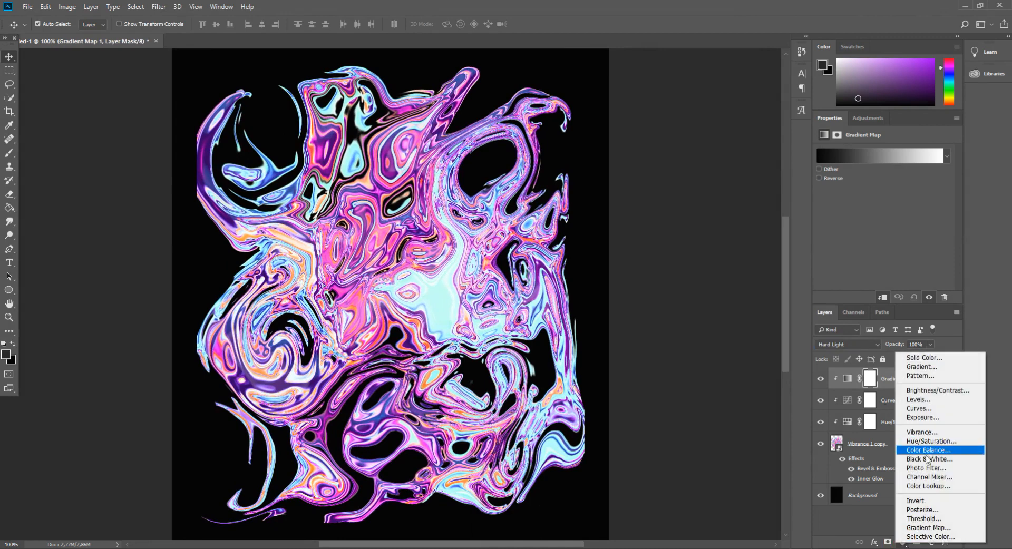
click(926, 452)
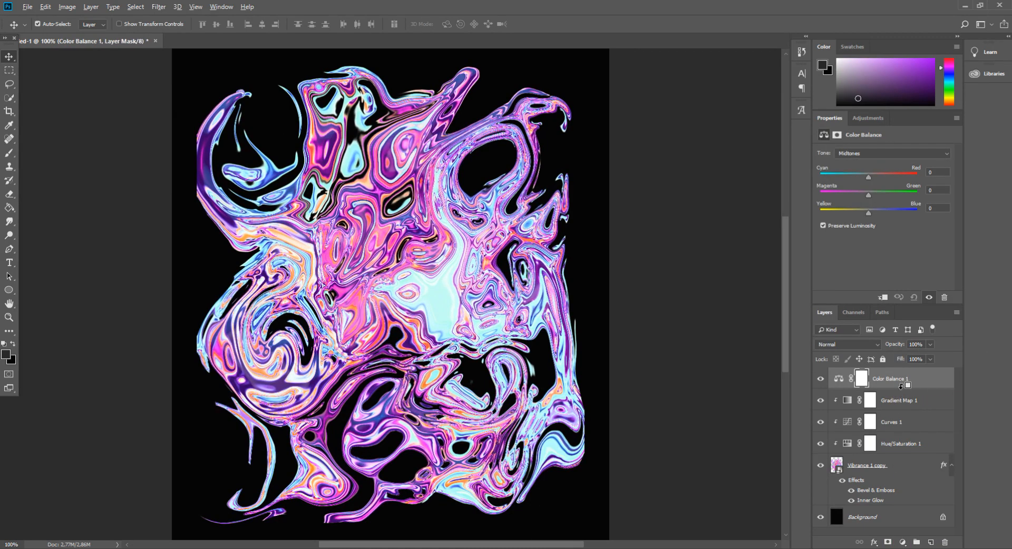
alt+click(902, 389)
mouse_move(862, 179)
mouse_down()
mouse_move(842, 179)
mouse_move(898, 182)
mouse_move(848, 179)
mouse_up()
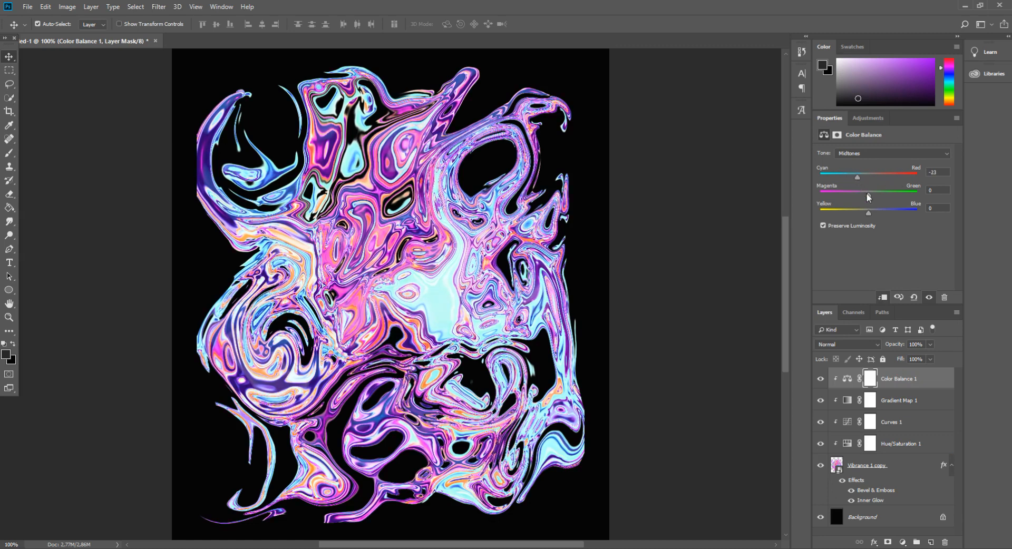
drag(870, 212, 874, 210)
Set the Color Balance shadows to cyan-red +1, magenta-green +11 and yellow-blue +18
click(865, 154)
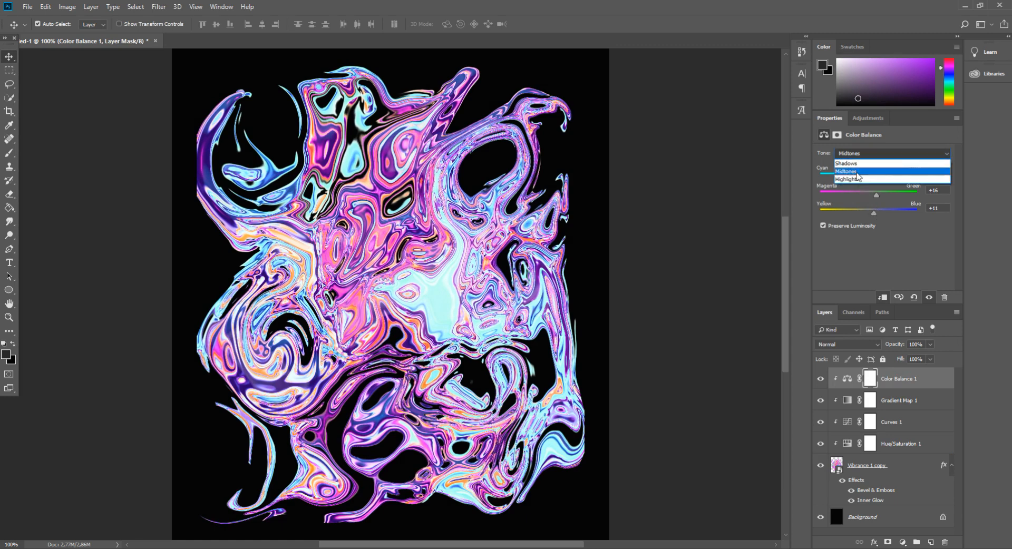
click(855, 165)
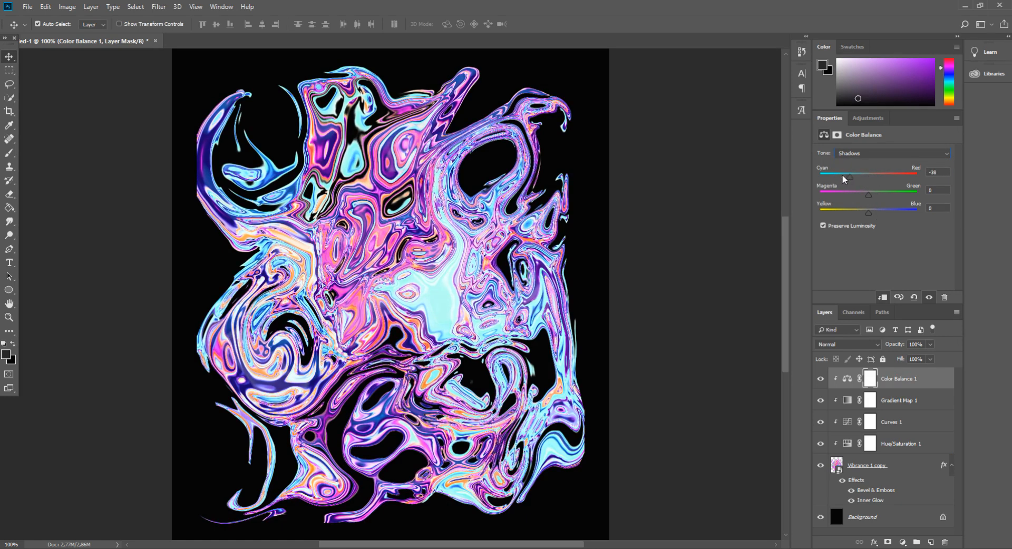
mouse_move(878, 181)
mouse_down()
mouse_move(863, 194)
mouse_move(881, 195)
mouse_up()
Add a Brightness/Contrast adjustment clipped to the artwork with brightness 4 and contrast 6
click(905, 542)
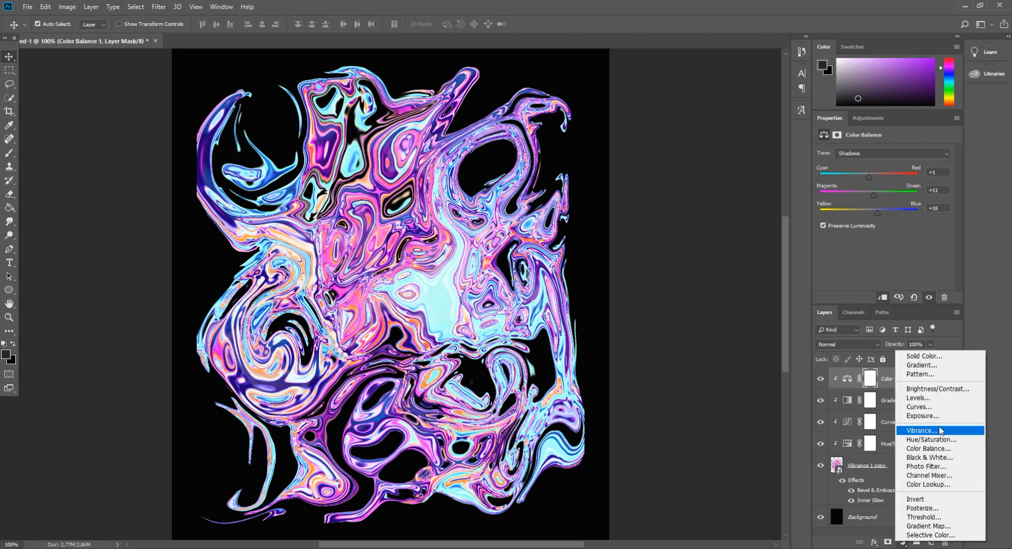
click(933, 389)
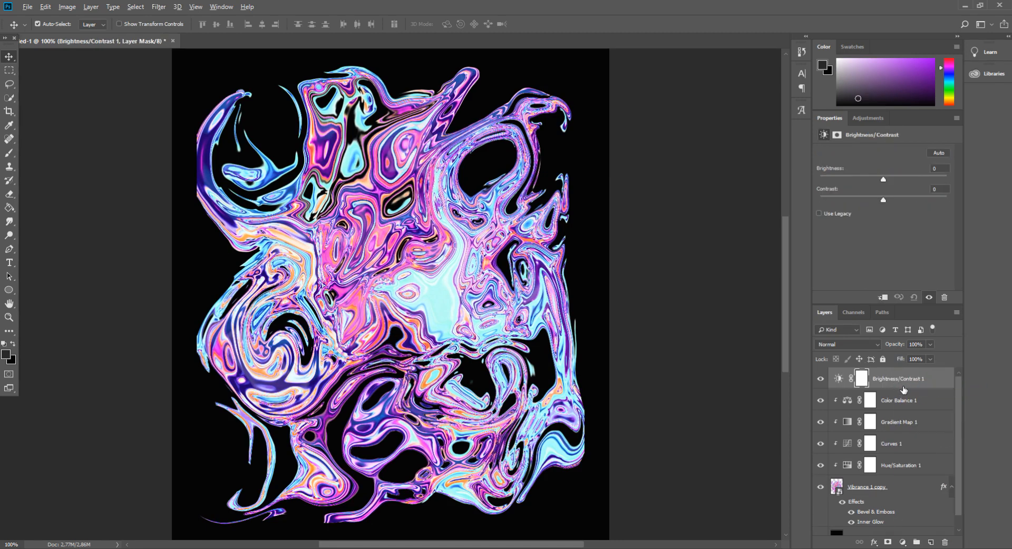
alt+click(907, 385)
mouse_move(884, 200)
mouse_down()
mouse_move(867, 200)
mouse_move(887, 204)
mouse_move(916, 179)
mouse_move(865, 180)
mouse_move(890, 185)
mouse_up()
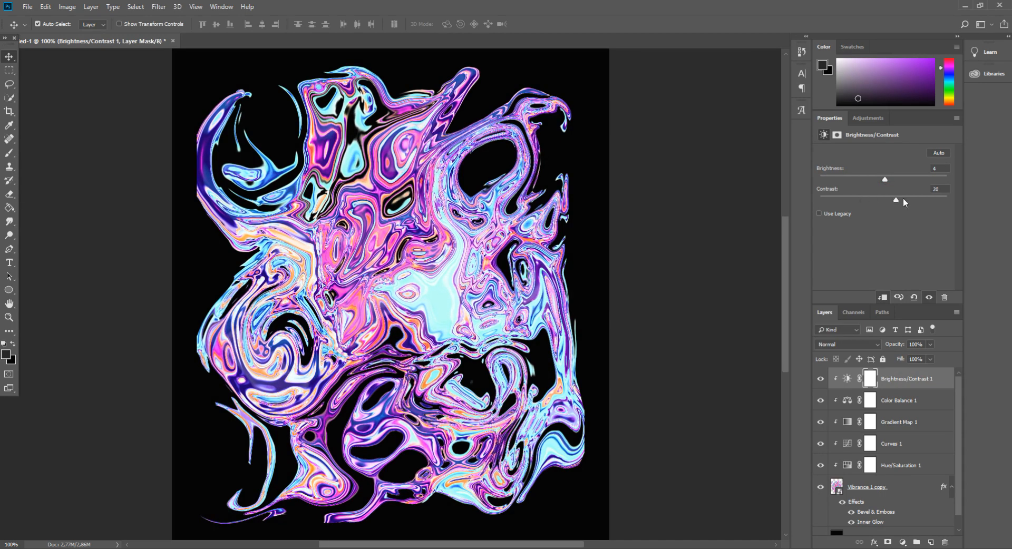
drag(925, 200, 888, 202)
Add a second clipped Curves adjustment and bend its RGB curve downward to deepen the midtones
click(902, 543)
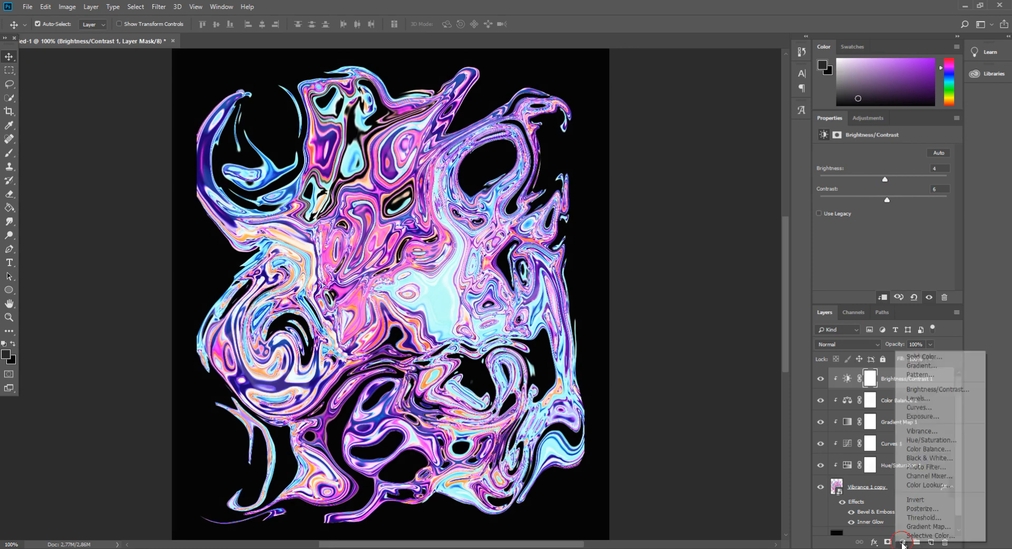
key(Return)
click(904, 543)
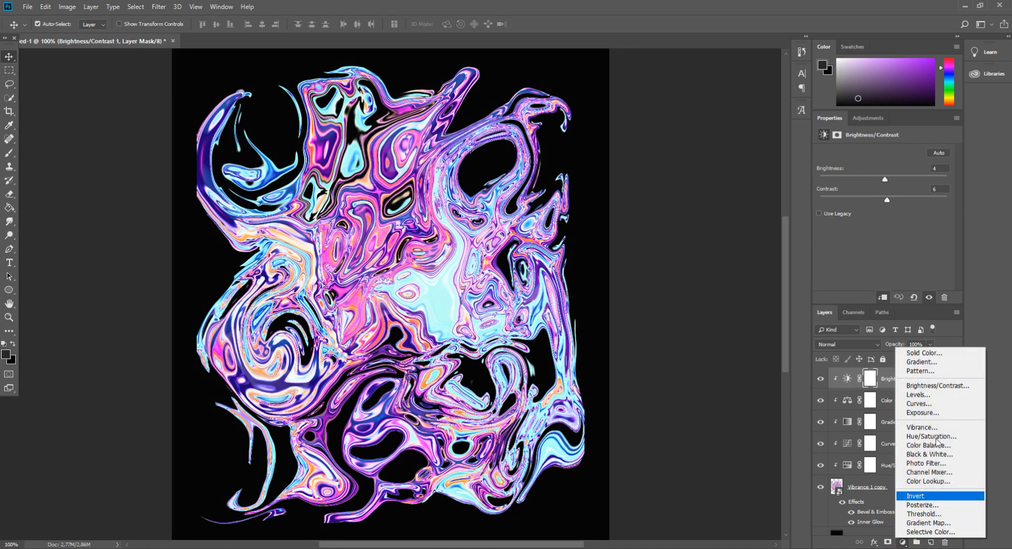
click(928, 410)
alt+click(907, 389)
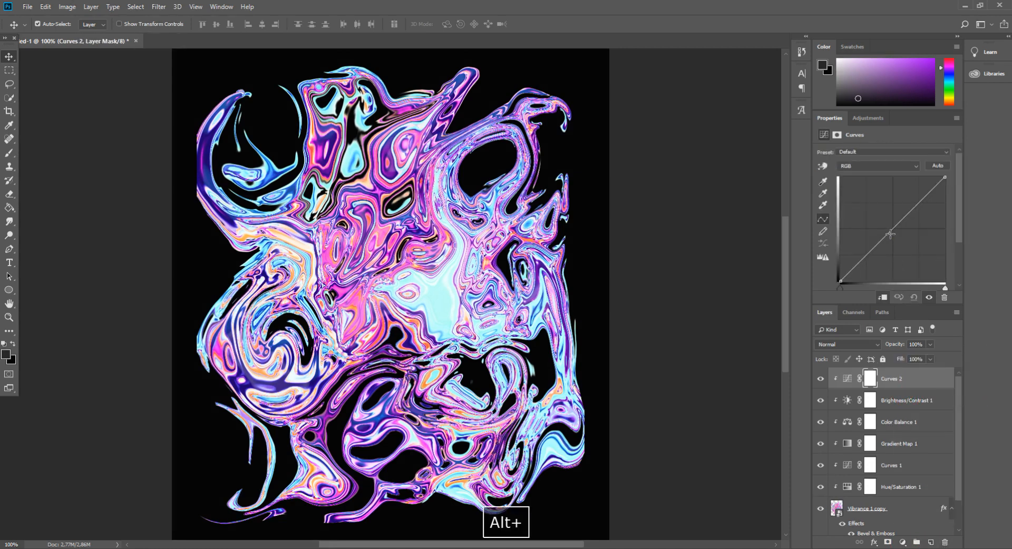
drag(903, 219, 904, 246)
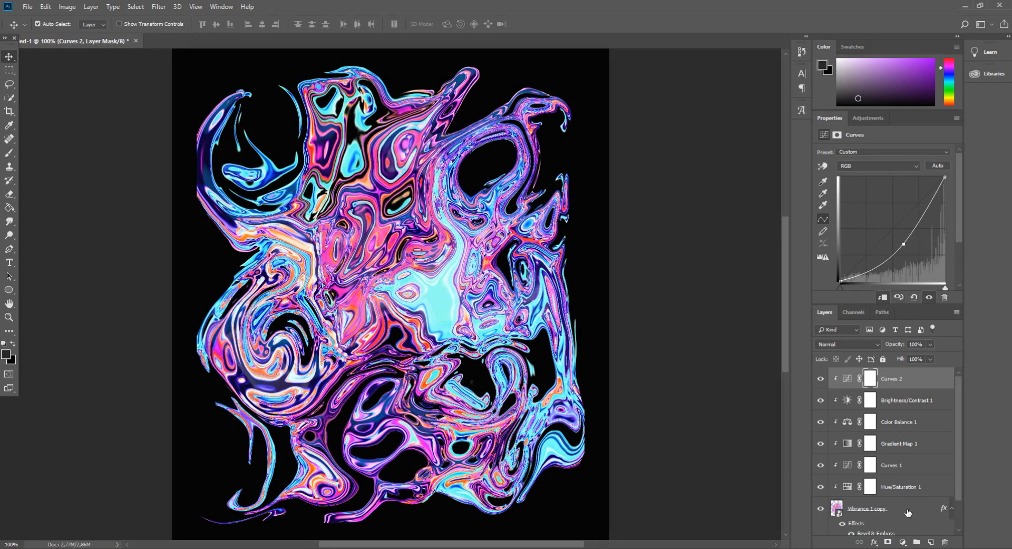
Add a second clipped Hue/Saturation adjustment with hue -31, saturation +27 and lightness +3
click(902, 543)
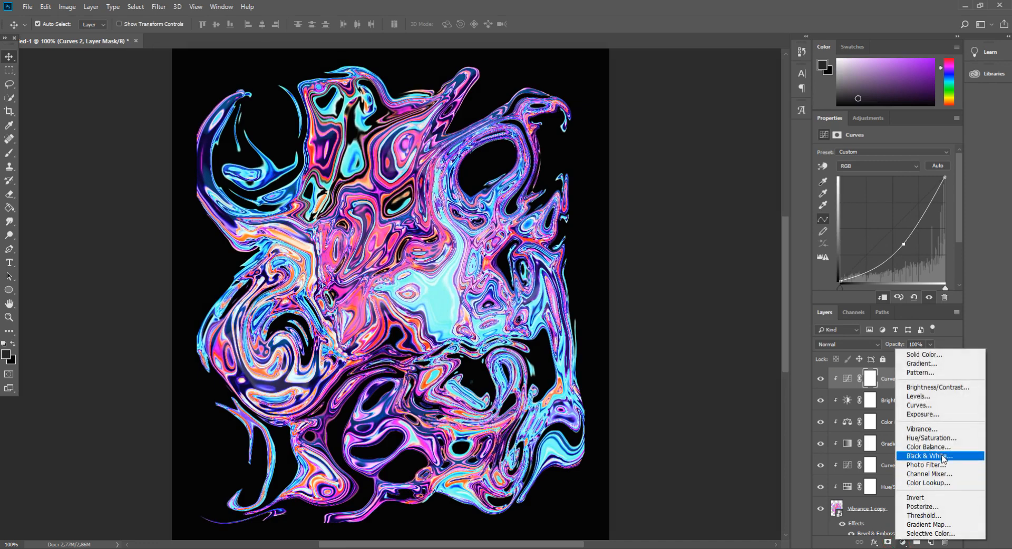
key(Return)
click(902, 543)
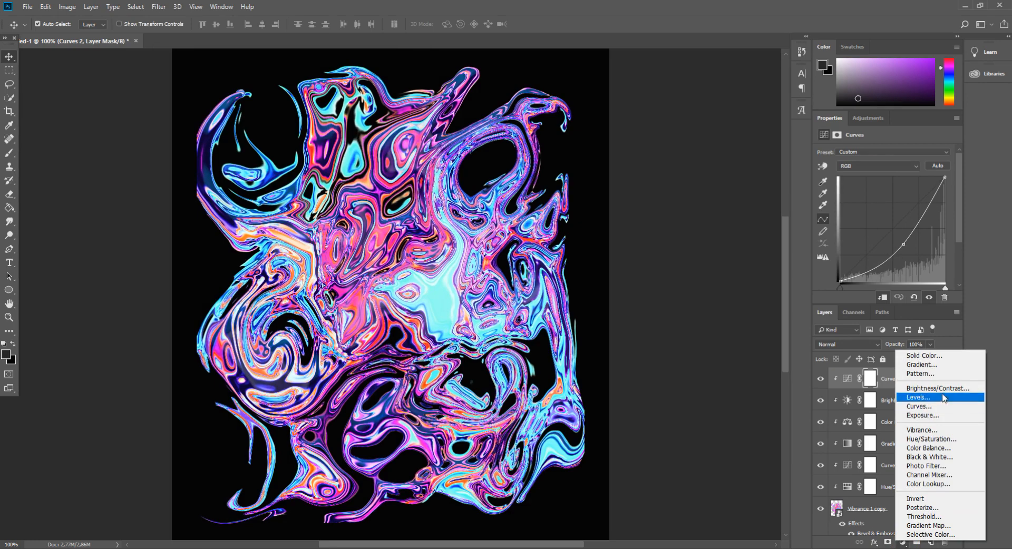
click(931, 439)
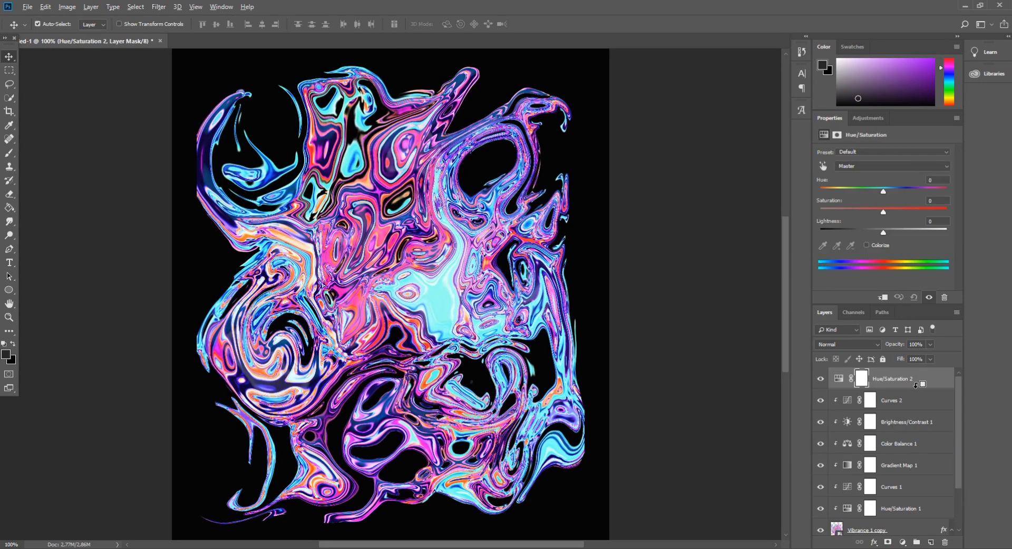
alt+click(916, 385)
click(904, 191)
drag(923, 193, 884, 230)
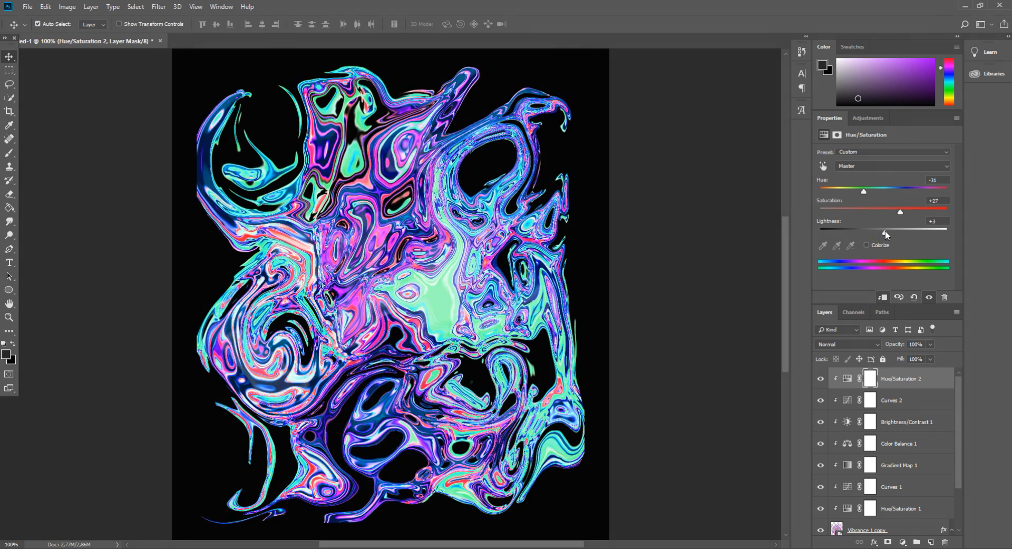
Convert the artwork layer and all its clipped adjustments into a single smart object
key(ctrl+minus)
key(ctrl+plus)
shift+click(915, 530)
right_click(915, 530)
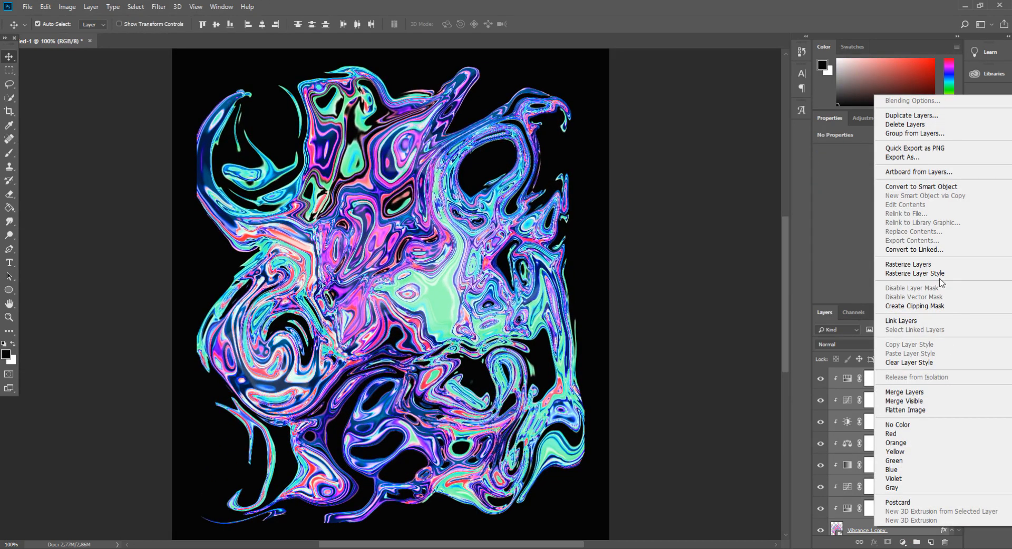
click(919, 188)
Duplicate the combined Hue/Saturation 2 smart object layer under its default copy name
drag(518, 337, 520, 396)
scroll(519, 357, up, 1)
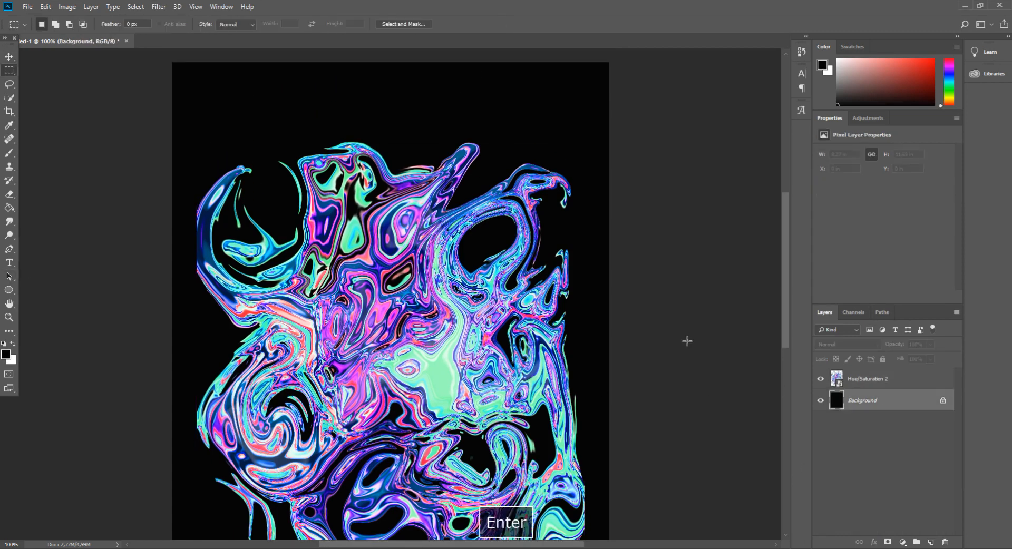
key(ctrl+minus)
key(ctrl+plus)
click(912, 380)
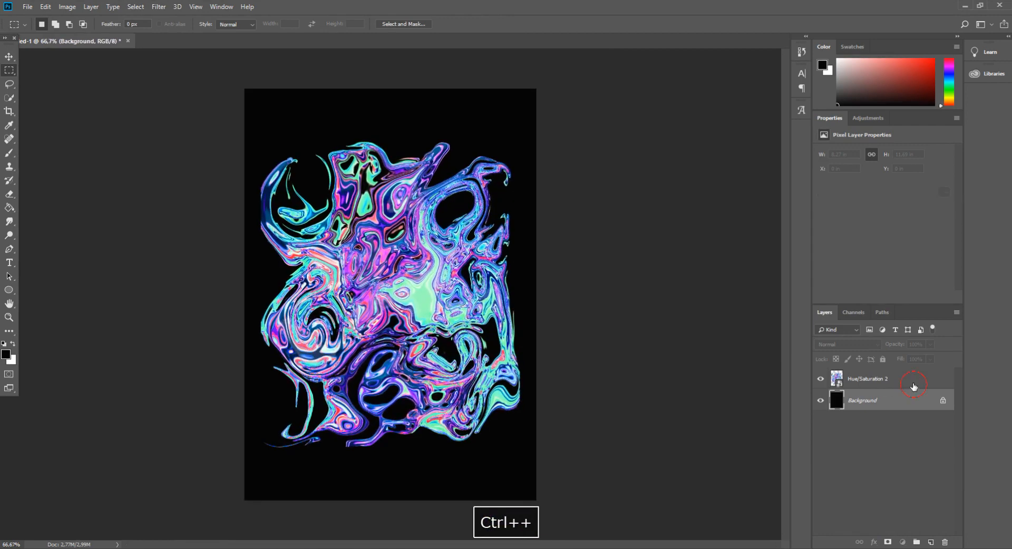
right_click(904, 383)
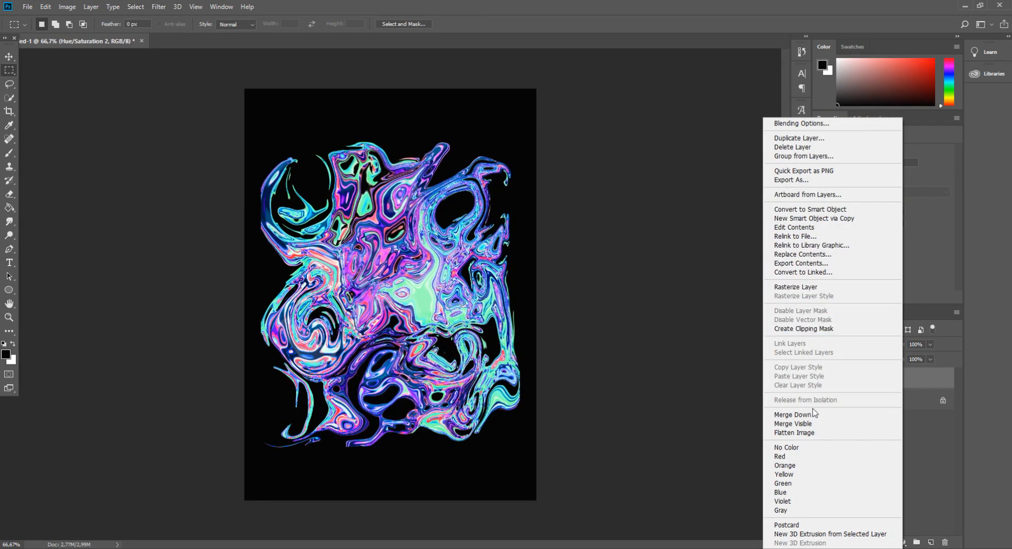
click(799, 138)
key(Return)
Apply a Gaussian Blur with a 13.9 pixel radius to the duplicated smart object
click(159, 6)
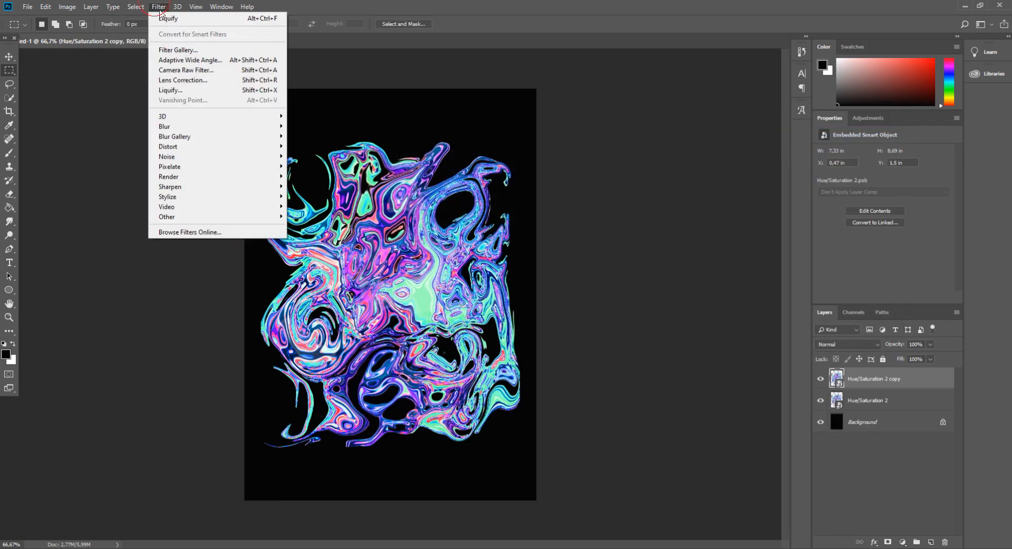
mouse_move(200, 127)
click(319, 167)
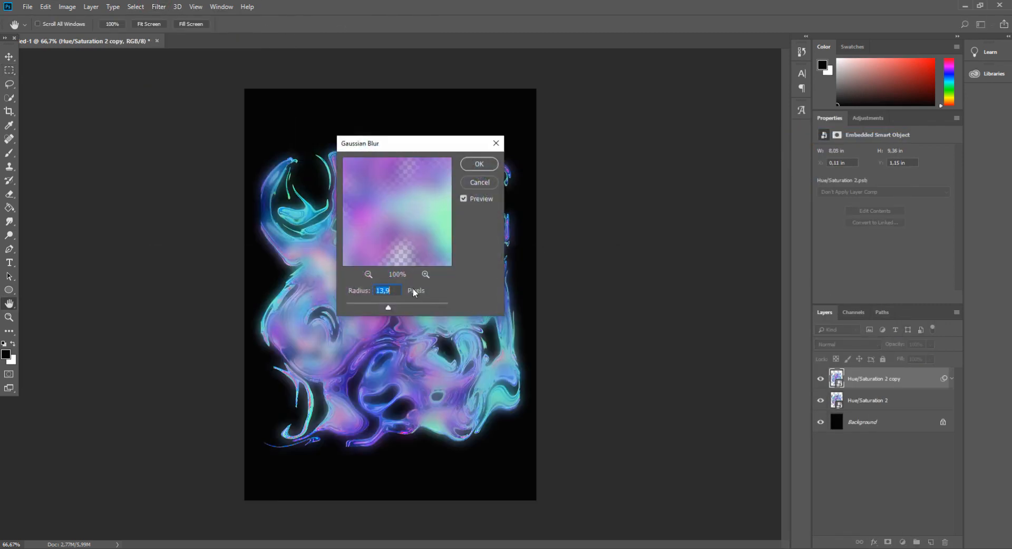
click(474, 163)
Set the blurred copy's blend mode to Hard Light and its opacity to 59%
click(835, 346)
click(830, 156)
key(Down)
key(Down)
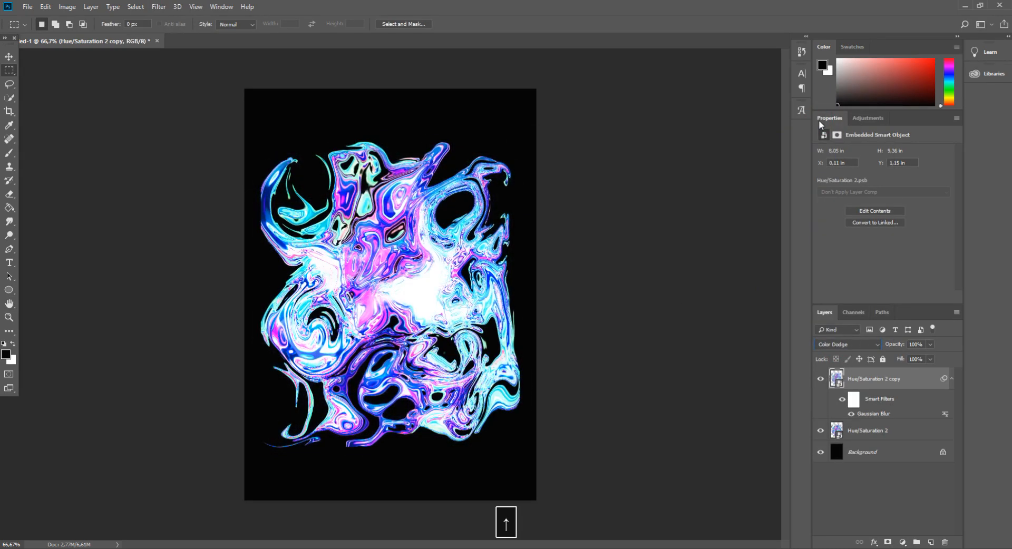
key(ctrl+1)
key(Down)
key(Down)
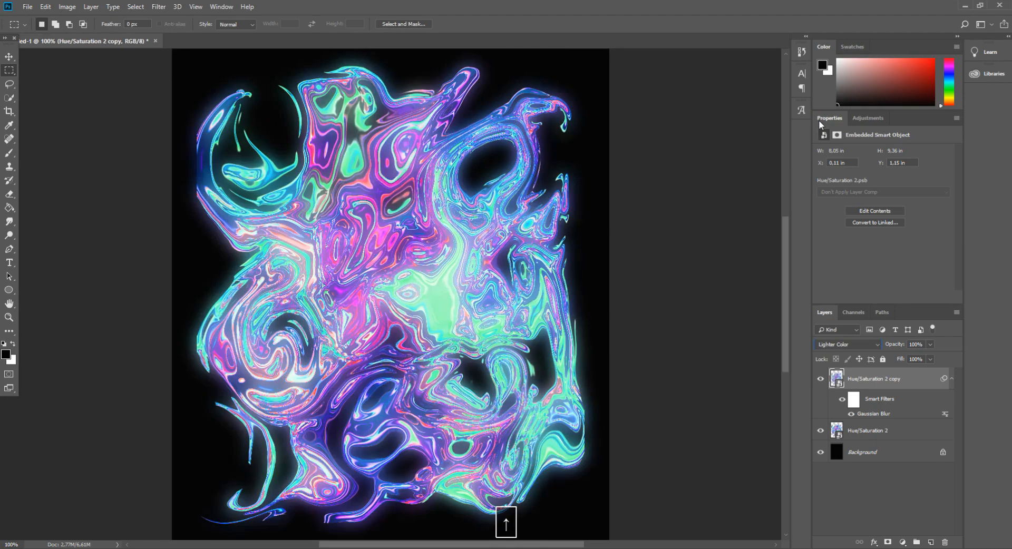
key(Down)
key(Down)
key(Down)
key(Down)
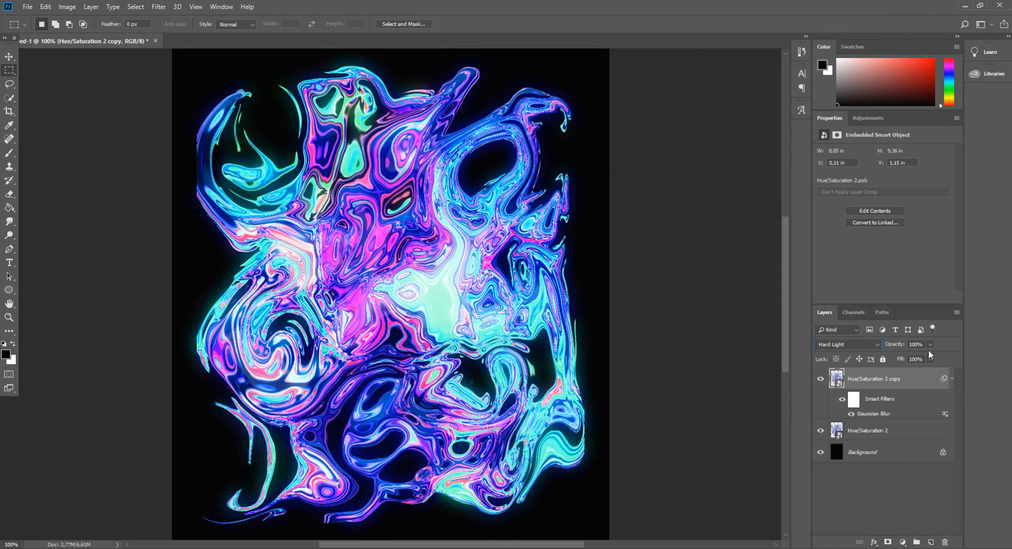
drag(903, 358, 910, 354)
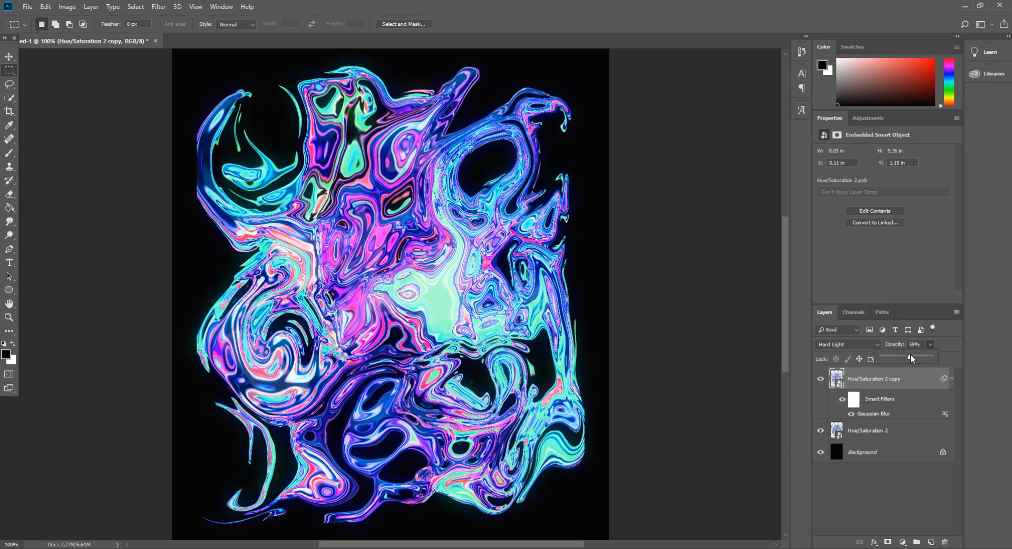
Combine the blurred copy and the Hue/Saturation 2 layer into a single smart object
ctrl+click(898, 432)
right_click(897, 433)
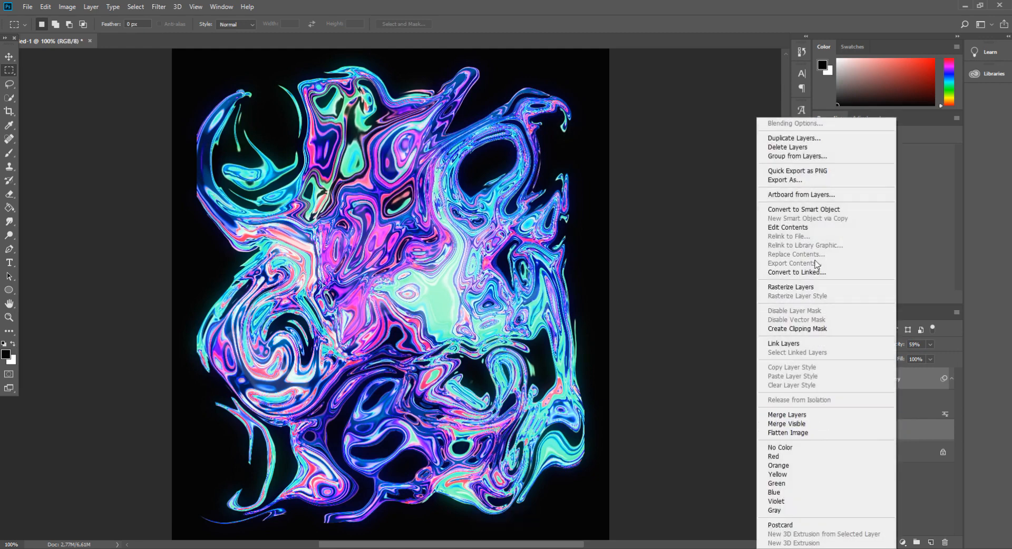
click(812, 211)
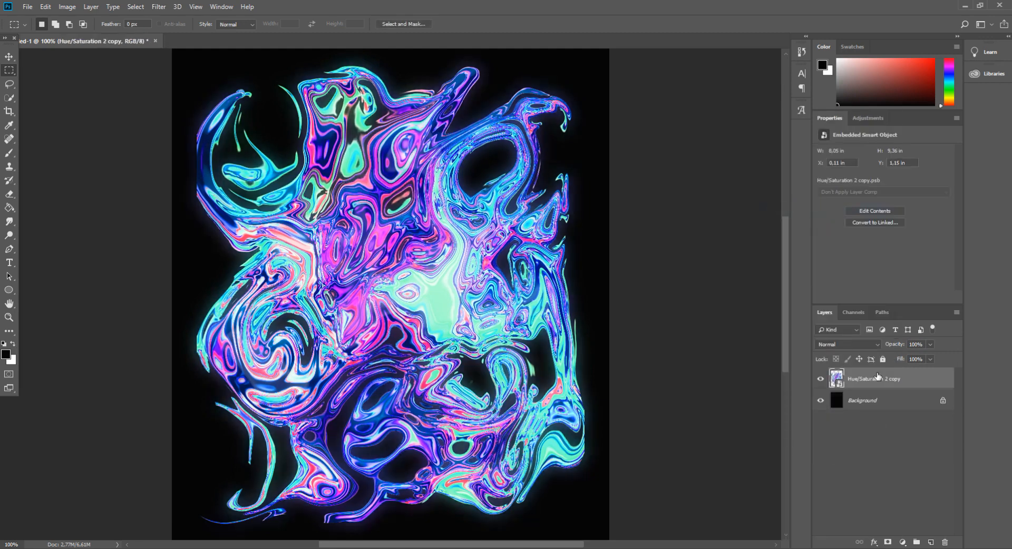
Duplicate the merged smart object and apply an 8 pixel Gaussian Blur to the new copy
key(ctrl+j)
click(160, 6)
click(201, 126)
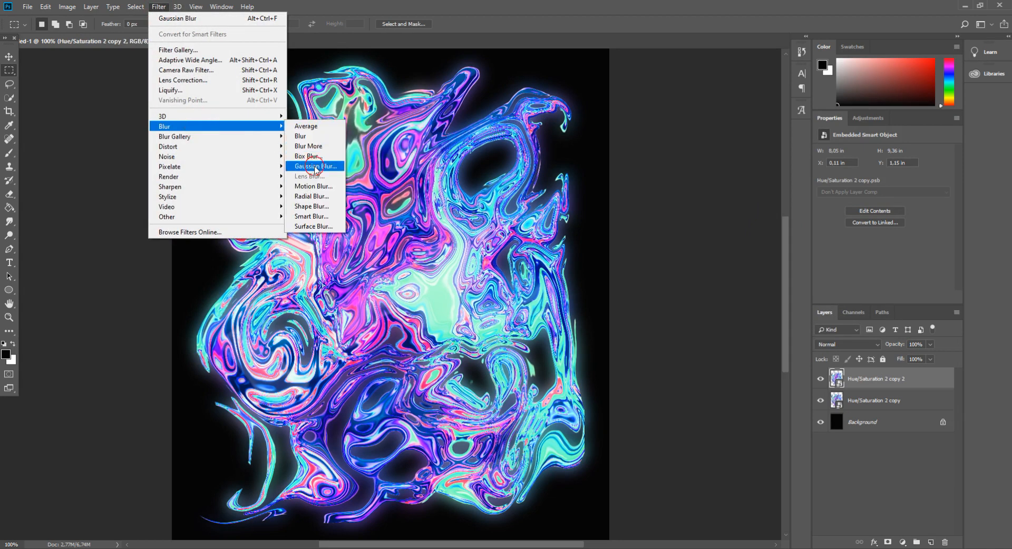
click(310, 166)
drag(390, 308, 367, 308)
click(392, 290)
text(8)
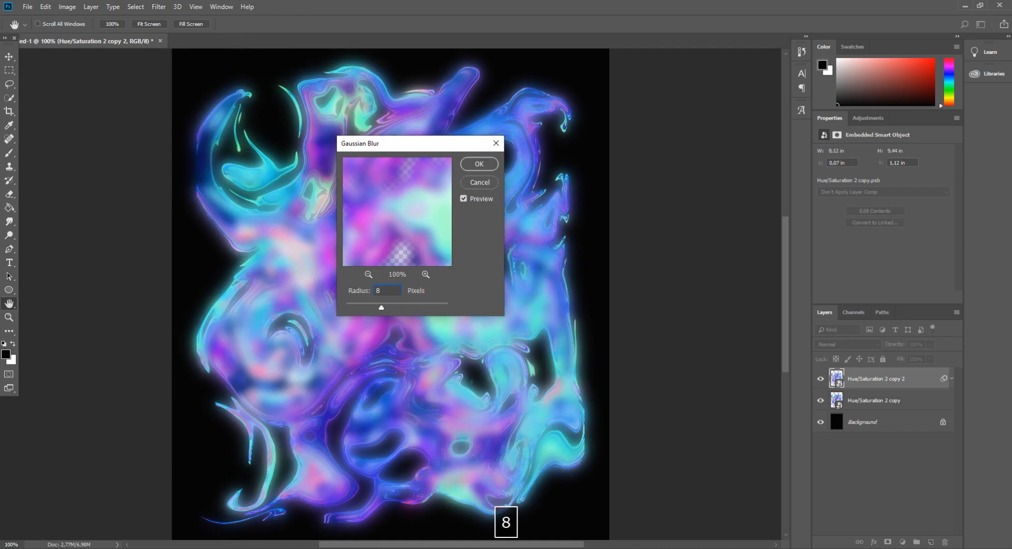
key(Return)
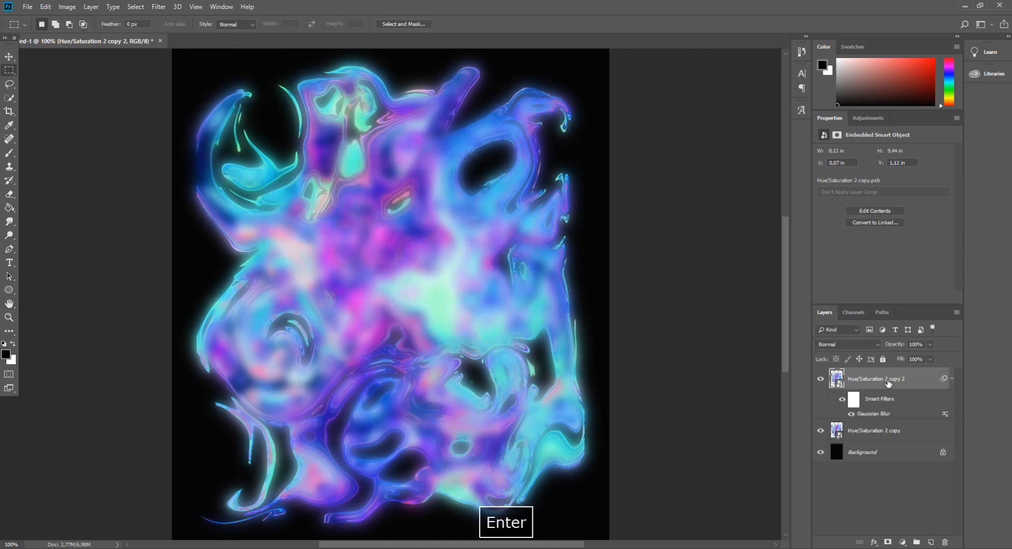
Draw a circle about 212 px wide directly above the sharp artwork layer, with a light grey fill and no stroke
click(888, 436)
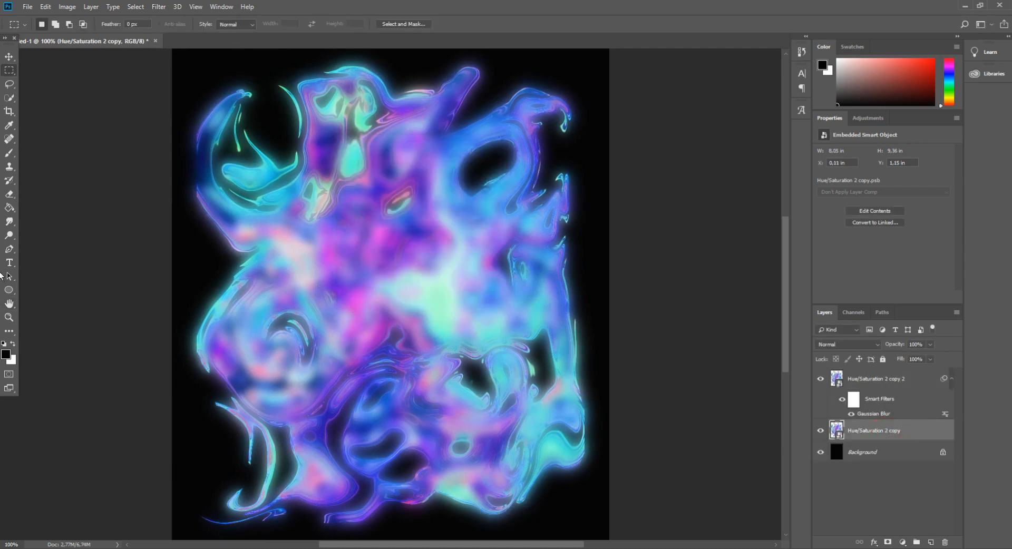
click(6, 290)
drag(271, 219, 382, 331)
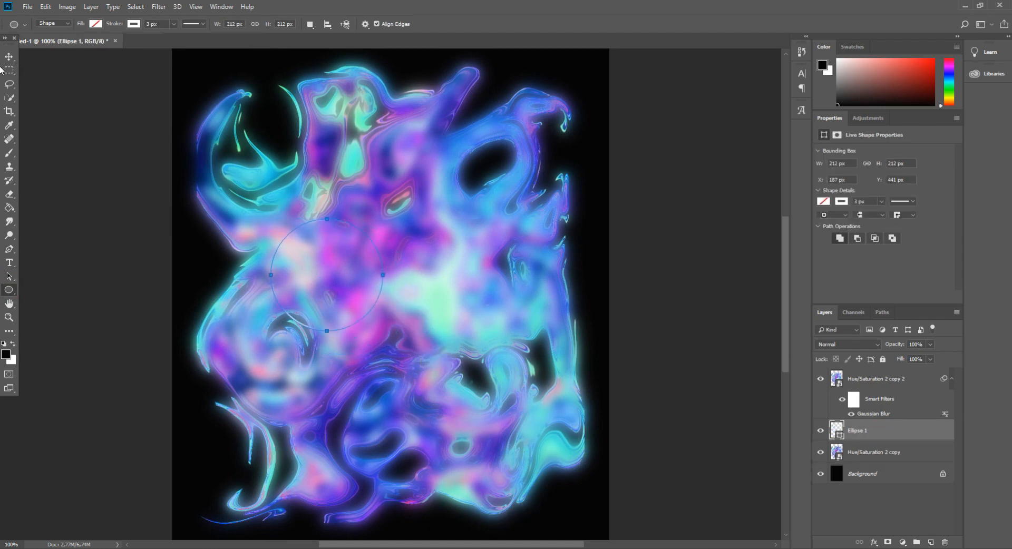
click(95, 24)
click(87, 79)
click(134, 25)
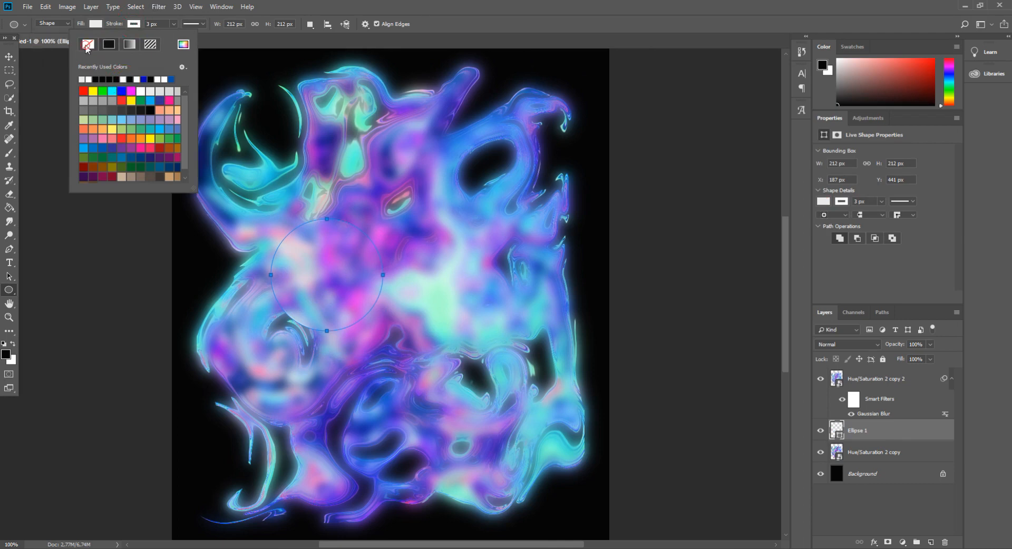
click(887, 384)
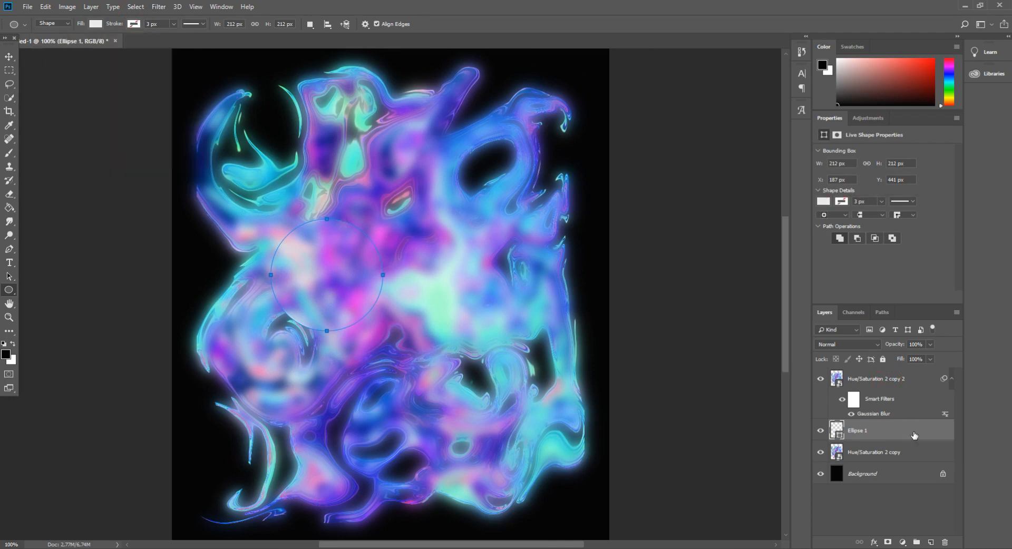
Clip the blurred Hue/Saturation 2 copy 2 layer to the circle layer below it
click(903, 381)
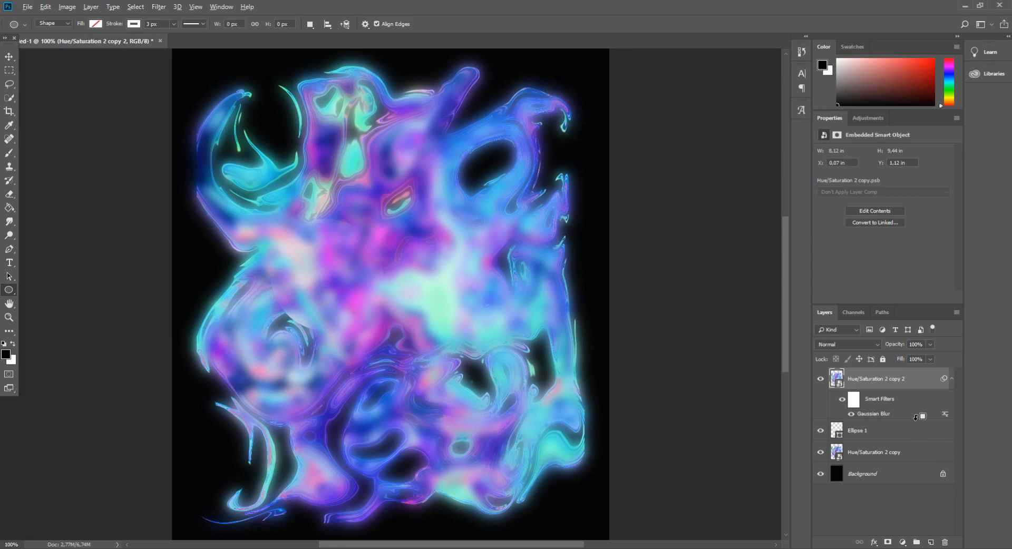
alt+click(916, 421)
key(ctrl+minus)
key(ctrl+plus)
Rotate the circle -45°, scale it to 59.64% and move it onto the mint area near the artwork's centre
click(925, 430)
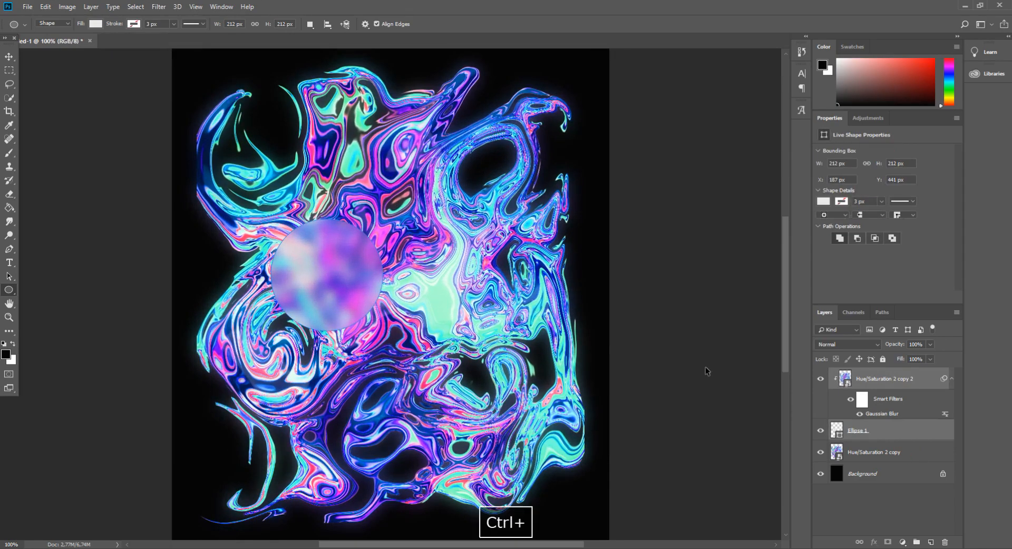
key(ctrl+t)
drag(348, 279, 486, 336)
drag(472, 232, 407, 235)
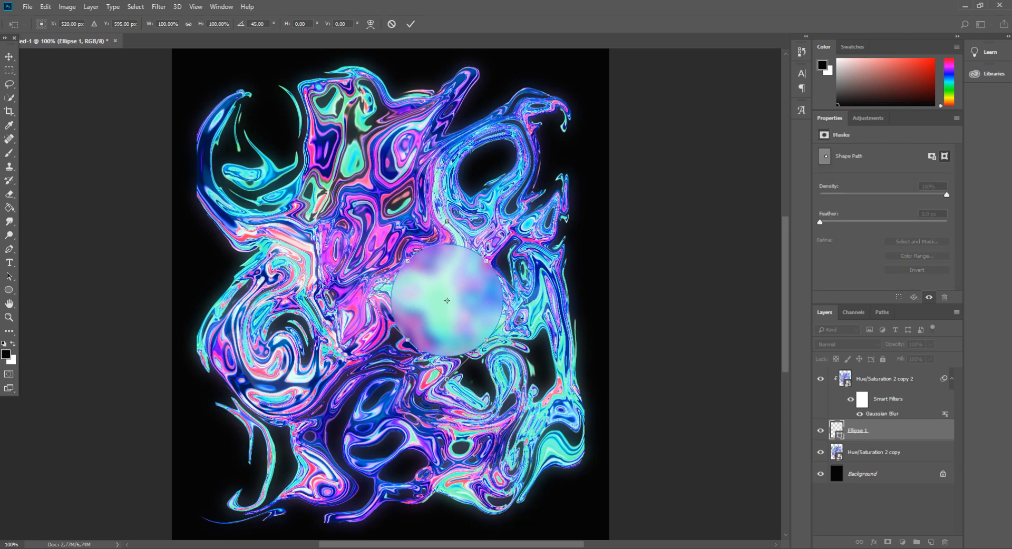
drag(527, 300, 435, 317)
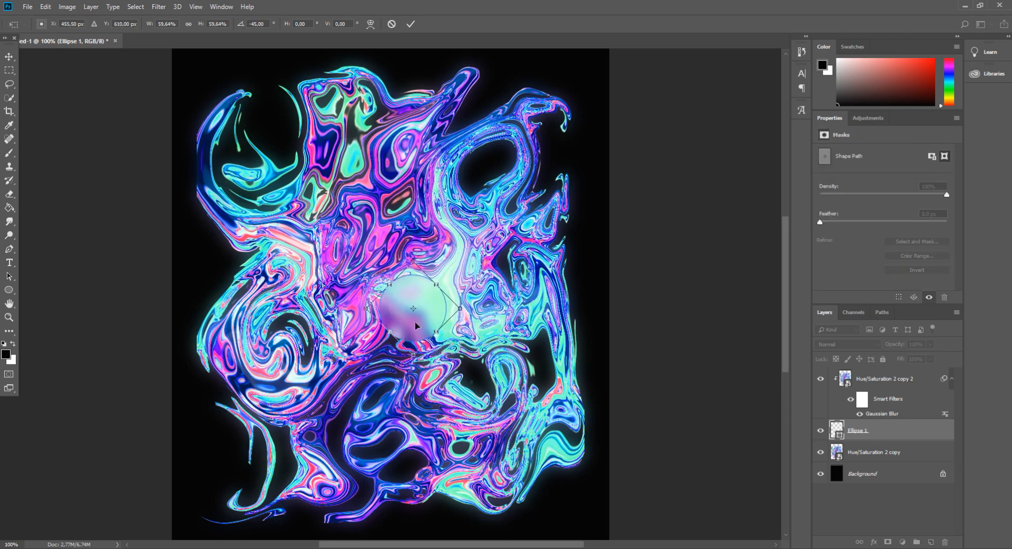
click(9, 57)
key(Return)
key(Return)
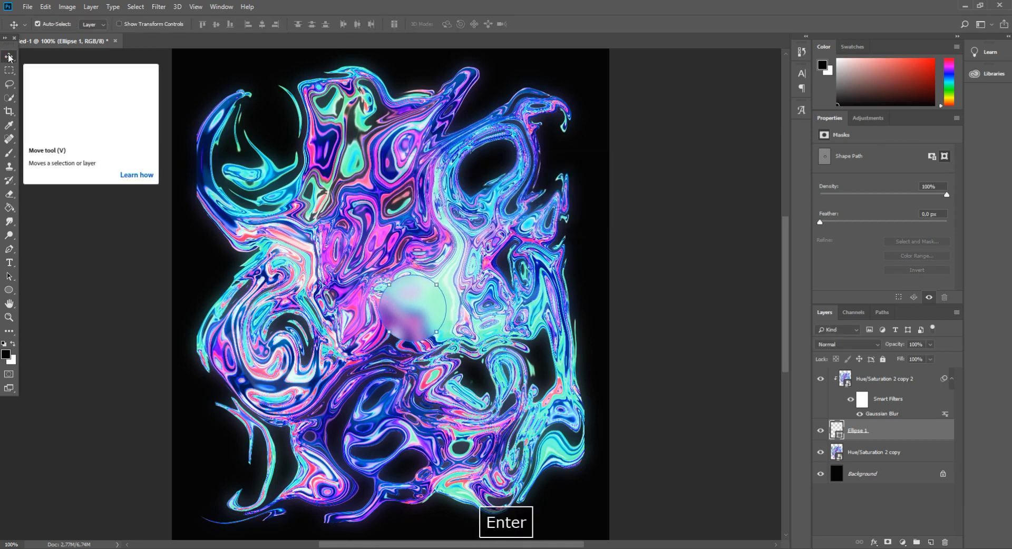
Add an Inner Glow to the circle with 35% opacity, size 21 px and range 39%
click(874, 452)
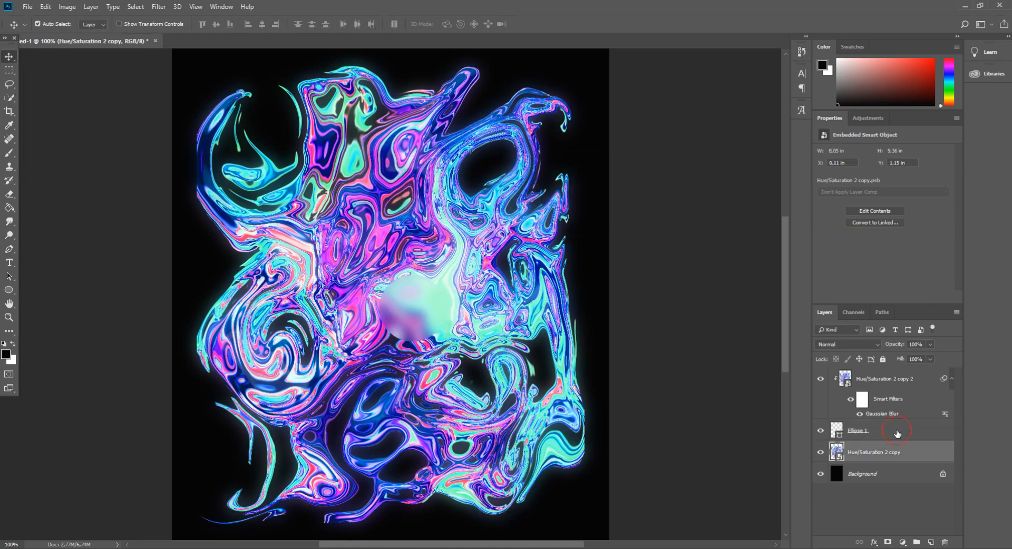
click(898, 432)
double_click(898, 432)
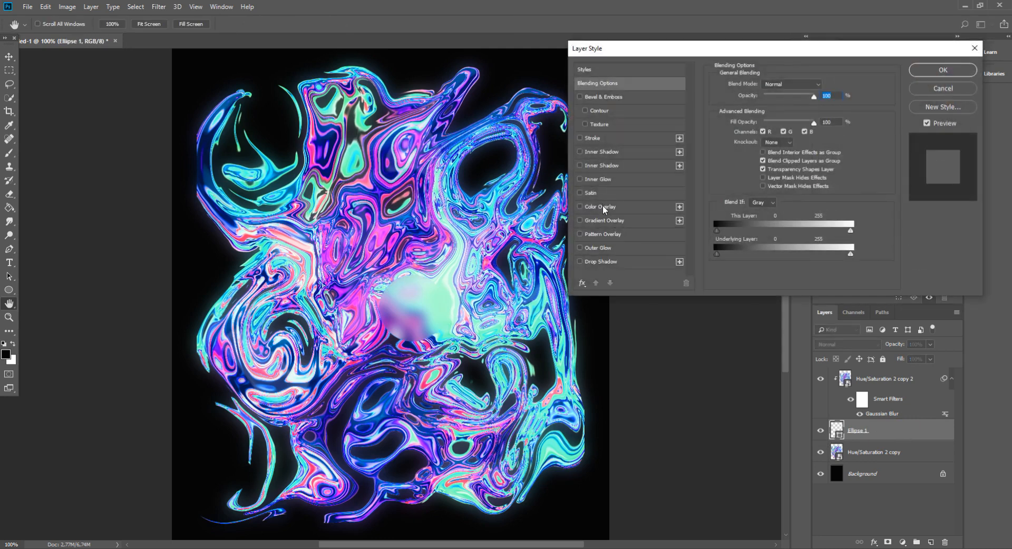
click(593, 248)
click(580, 248)
click(580, 179)
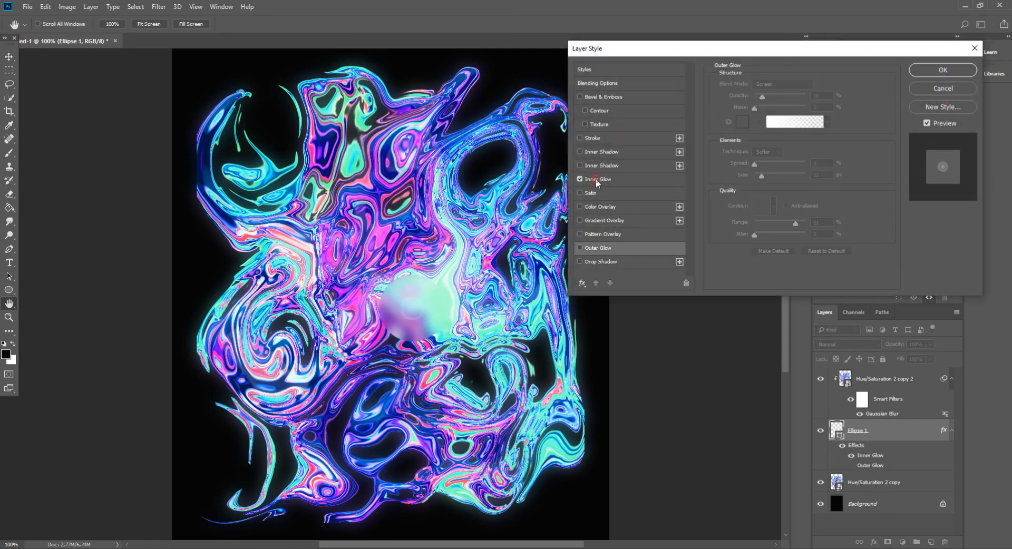
click(597, 180)
click(824, 262)
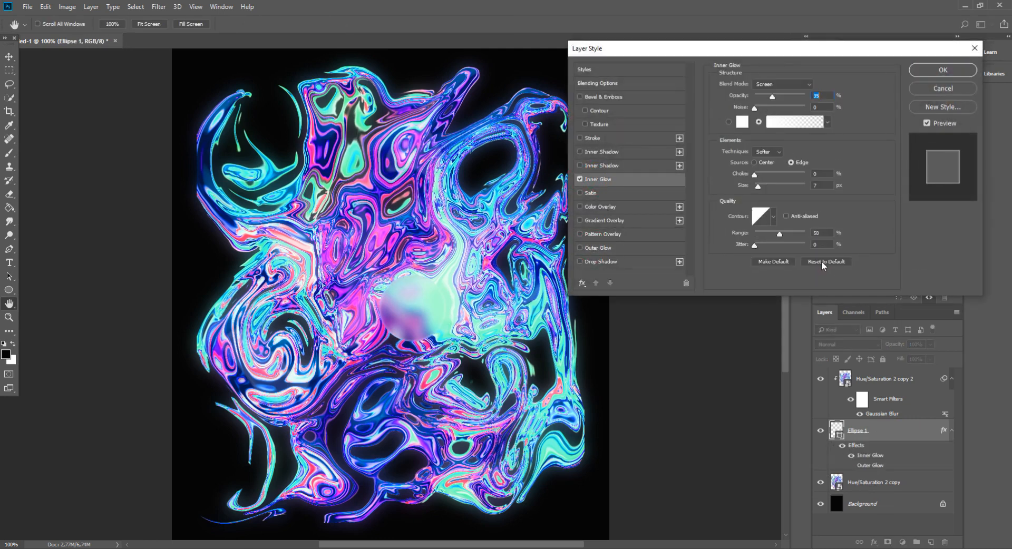
click(766, 186)
drag(770, 185, 762, 184)
drag(775, 231, 766, 232)
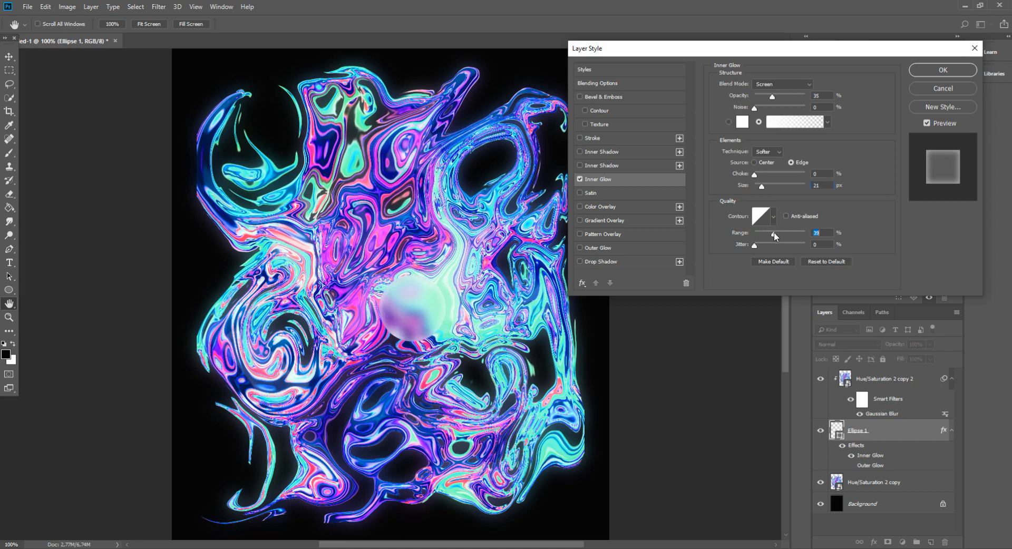
Add a black Multiply Drop Shadow to the circle with 11% opacity, distance 0 px and size 7 px
click(590, 193)
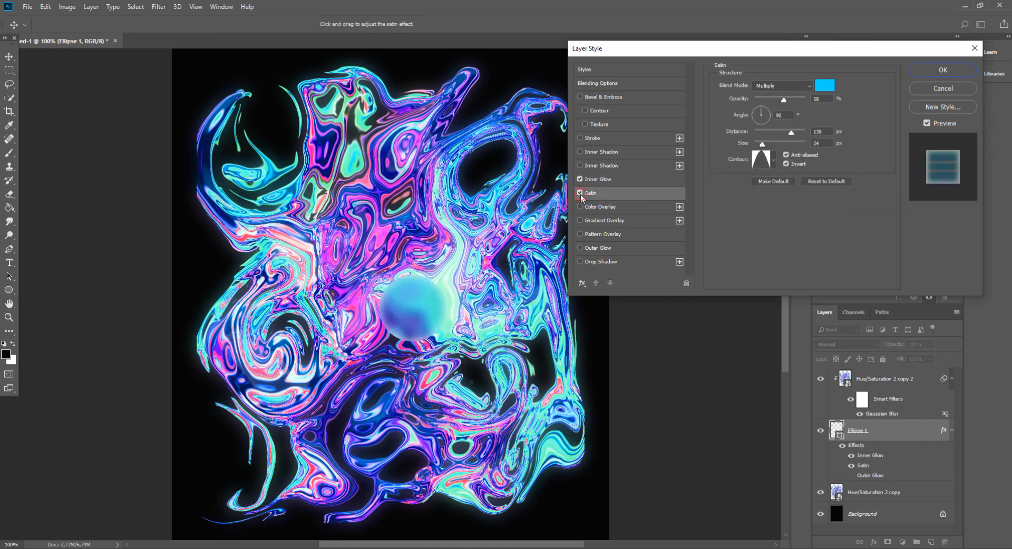
click(586, 263)
drag(774, 97, 759, 100)
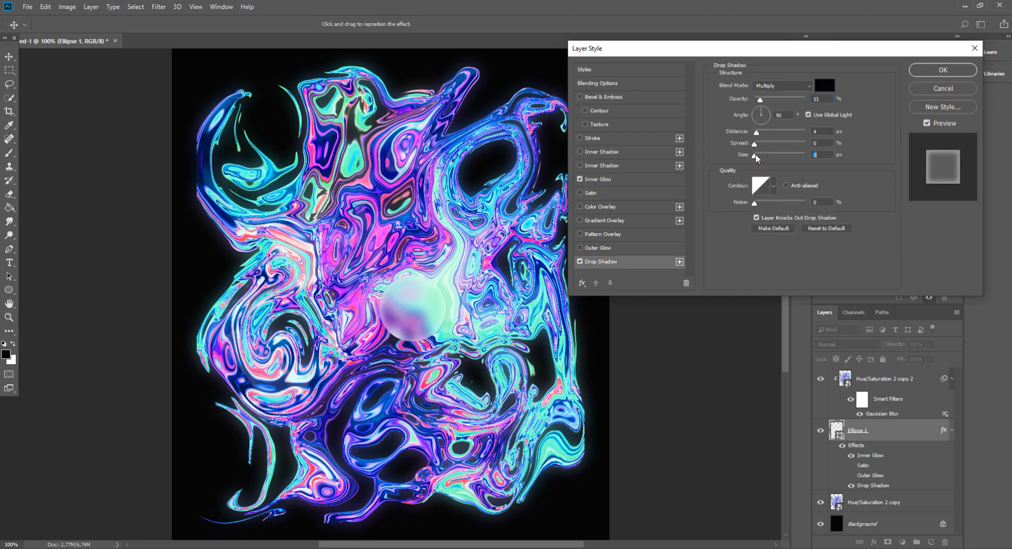
drag(757, 131, 749, 132)
Try the Inner Shadow effects on the circle, leave them switched off and apply the layer style
click(580, 165)
click(580, 166)
click(580, 152)
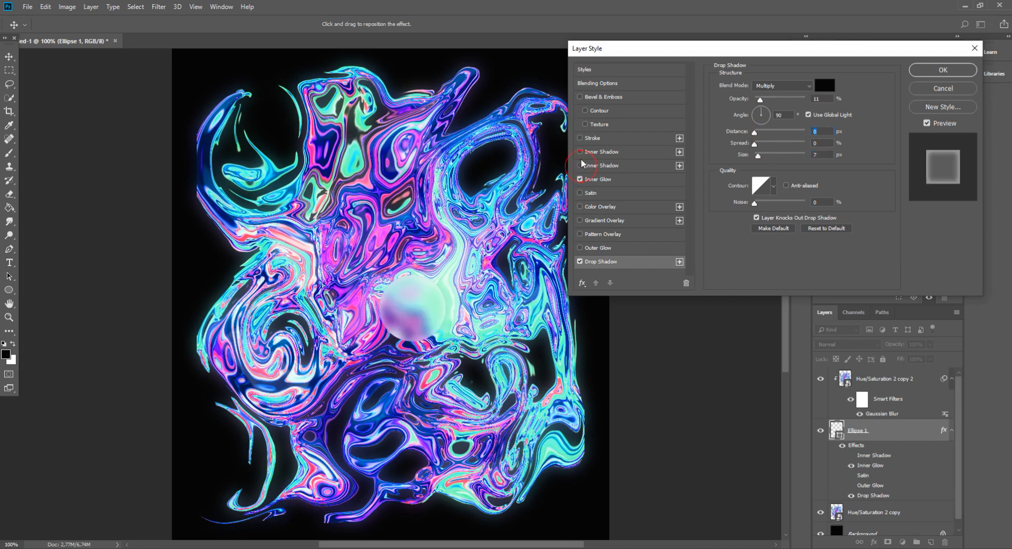
click(595, 153)
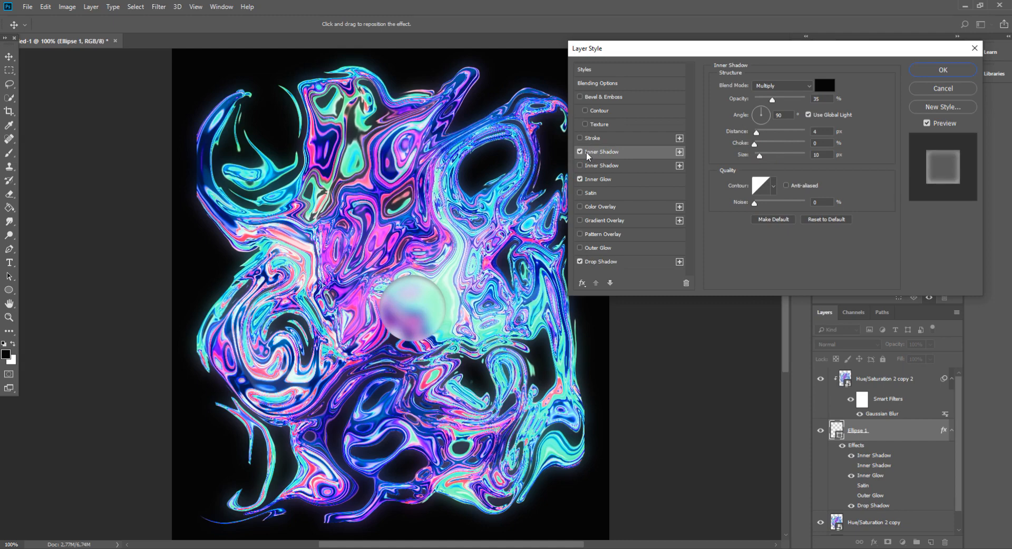
click(580, 152)
click(943, 70)
Scale the circle to 123.35% and move it to the upper-left corner of the artwork
key(ctrl+minus)
key(ctrl+plus)
key(ctrl+t)
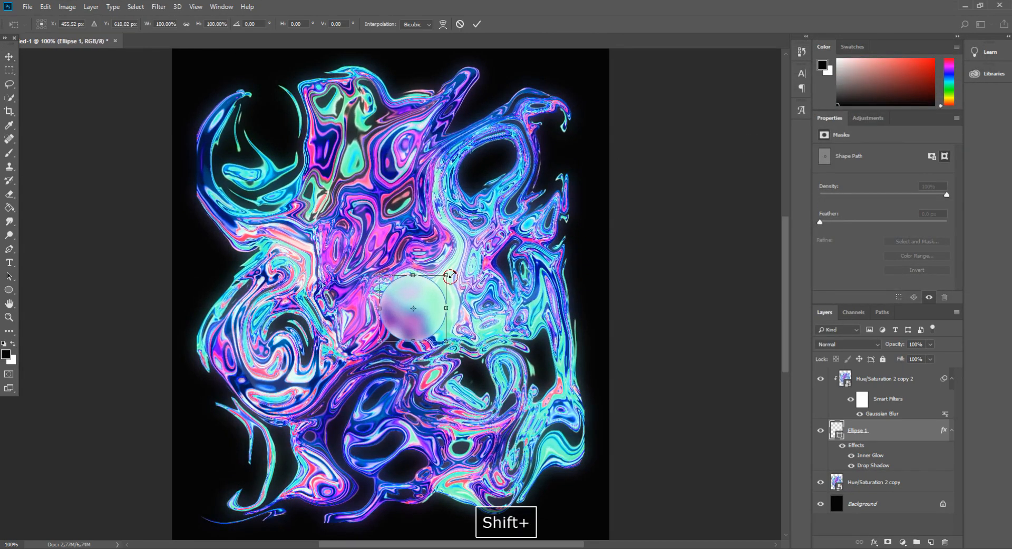
drag(447, 275, 522, 200)
drag(500, 294, 560, 275)
drag(581, 323, 536, 278)
drag(502, 210, 296, 126)
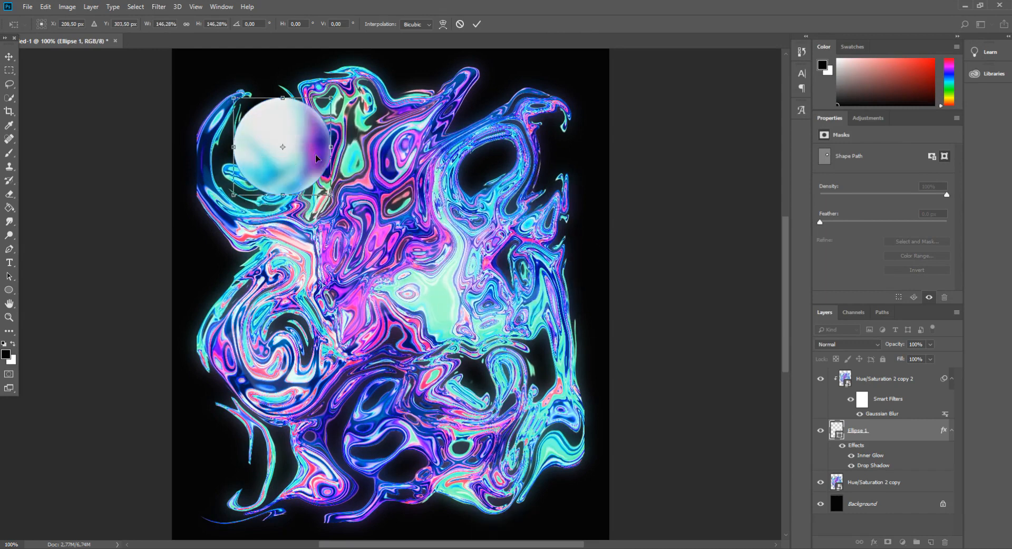
mouse_move(317, 165)
mouse_down()
mouse_move(295, 133)
mouse_move(302, 155)
mouse_up()
drag(283, 123, 261, 131)
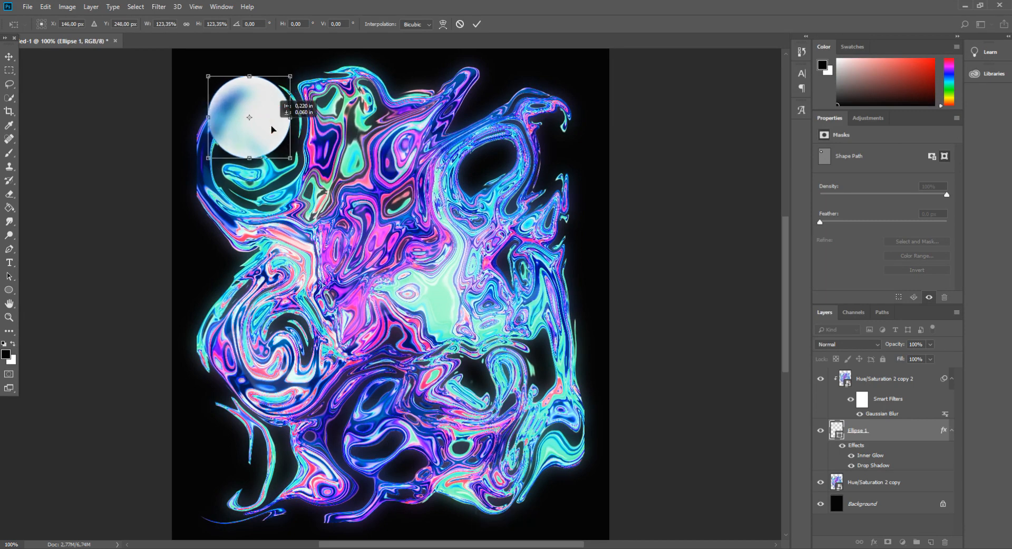
click(12, 62)
key(Return)
Duplicate the circle, scale the copy to 153.88% and place it over the lower-right part of the artwork
key(ctrl+minus)
key(ctrl+minus)
key(ctrl+plus)
key(ctrl+j)
key(ctrl+t)
drag(303, 186, 484, 342)
drag(503, 304, 537, 278)
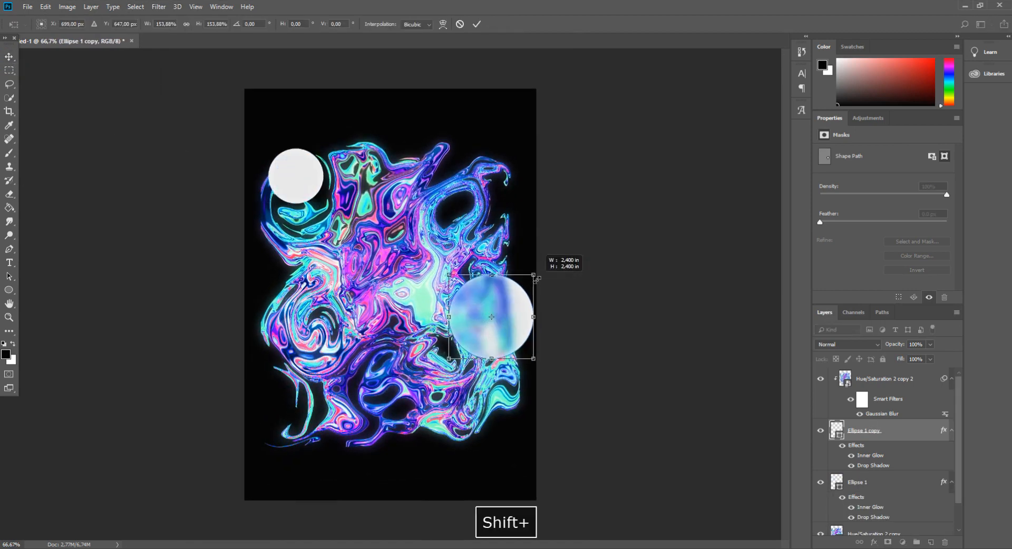
drag(517, 330, 500, 371)
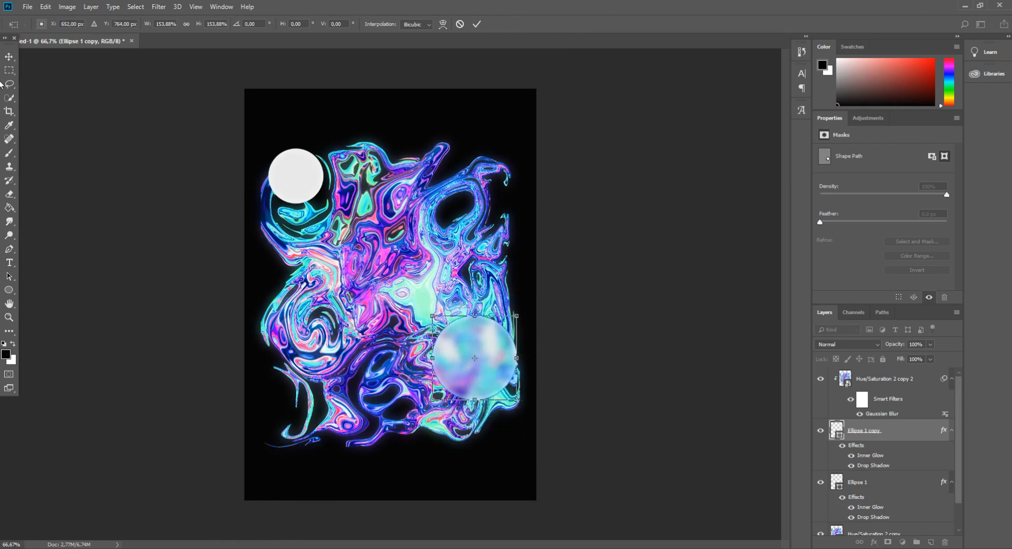
click(9, 56)
key(Return)
Duplicate the large circle, scale the copy to 49.58% and place it over the lower-left part of the artwork
key(ctrl+j)
key(ctrl+t)
drag(453, 327, 451, 235)
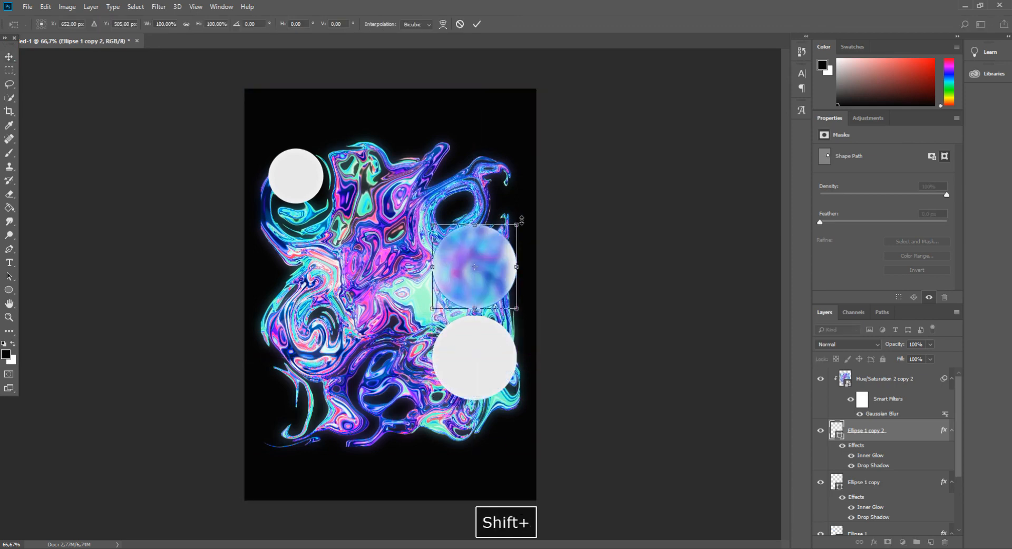
drag(521, 220, 345, 437)
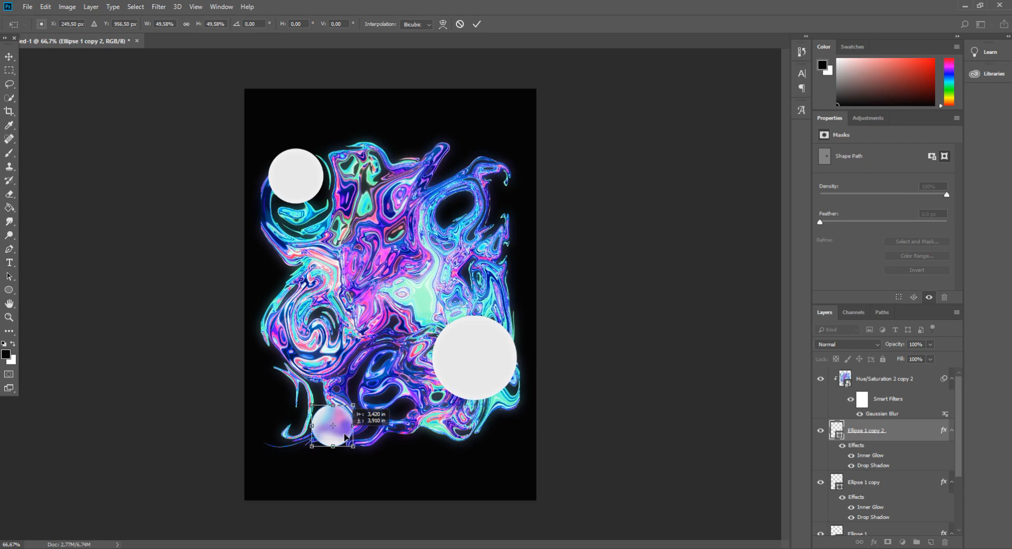
click(8, 59)
key(Return)
key(ctrl+minus)
key(ctrl+plus)
key(ctrl+plus)
Scale the original upper-left circle to 81.43% and move it to the upper middle of the artwork
scroll(885, 475, down, 3)
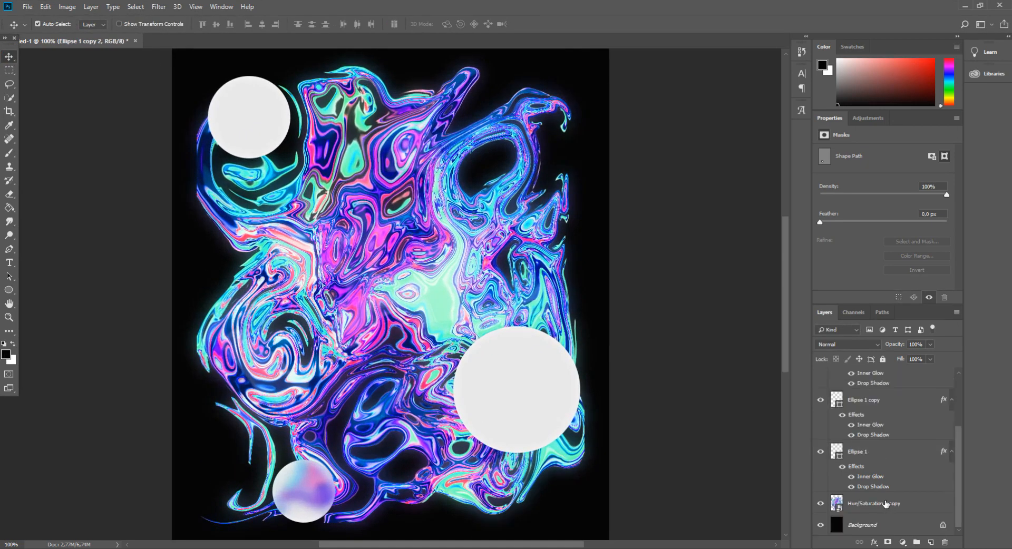
click(885, 453)
key(ctrl+t)
drag(291, 158, 362, 107)
click(8, 69)
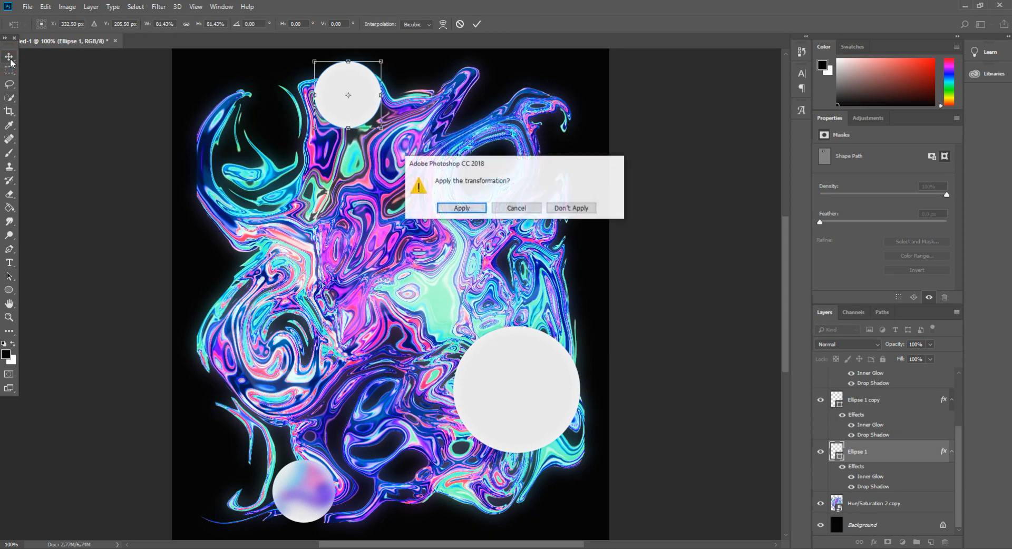
key(Return)
Enlarge the same circle to 111.84% and move it to the middle of the artwork's left side
key(ctrl+t)
drag(379, 123, 438, 179)
drag(409, 143, 331, 278)
drag(362, 198, 313, 246)
key(v)
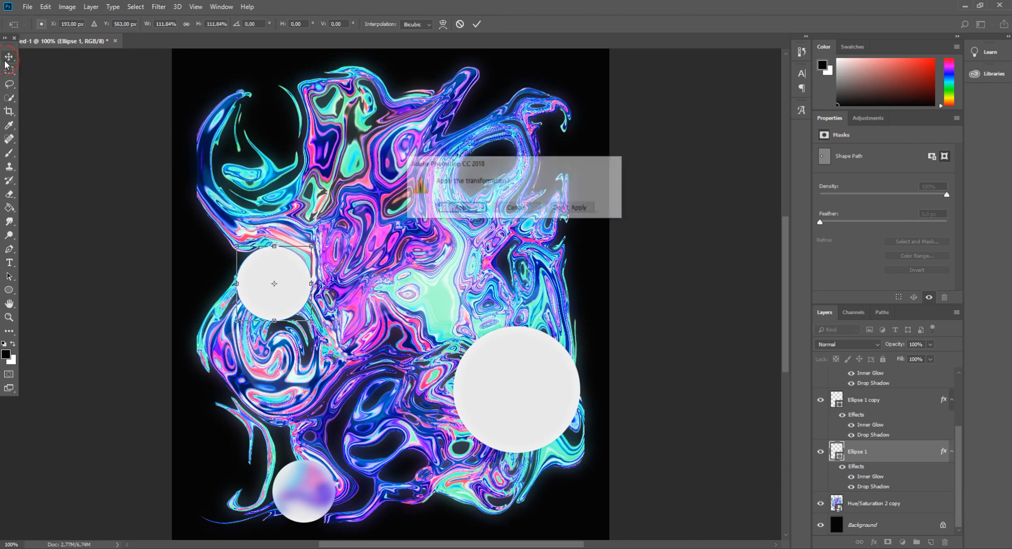
key(Return)
Duplicate this circle, scale the copy to about 155% and place it over the artwork's upper edge
key(ctrl+j)
key(ctrl+t)
drag(276, 287, 417, 112)
drag(455, 82, 446, 118)
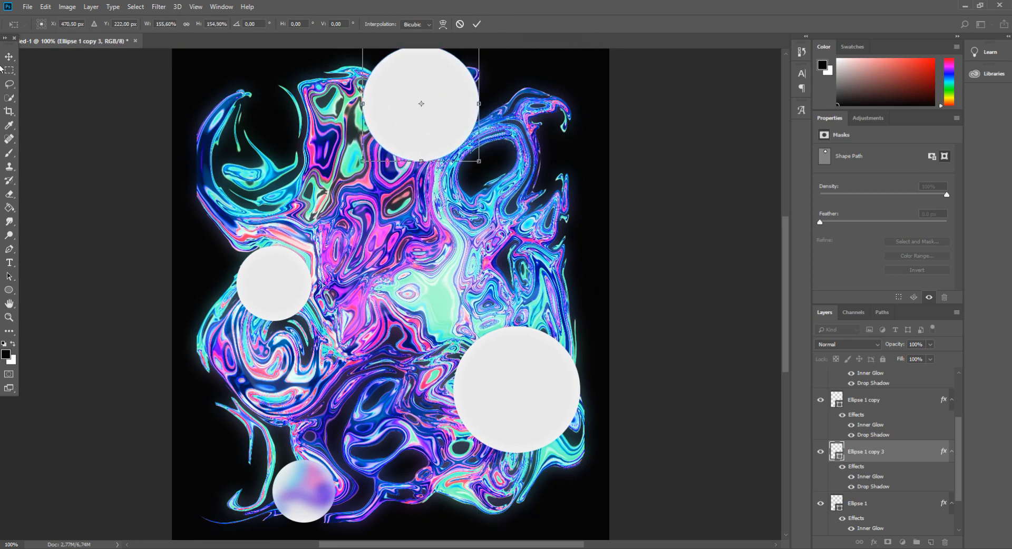
key(Return)
Release the blurred artwork layer from its clipping mask and group the four circle layers
click(882, 503)
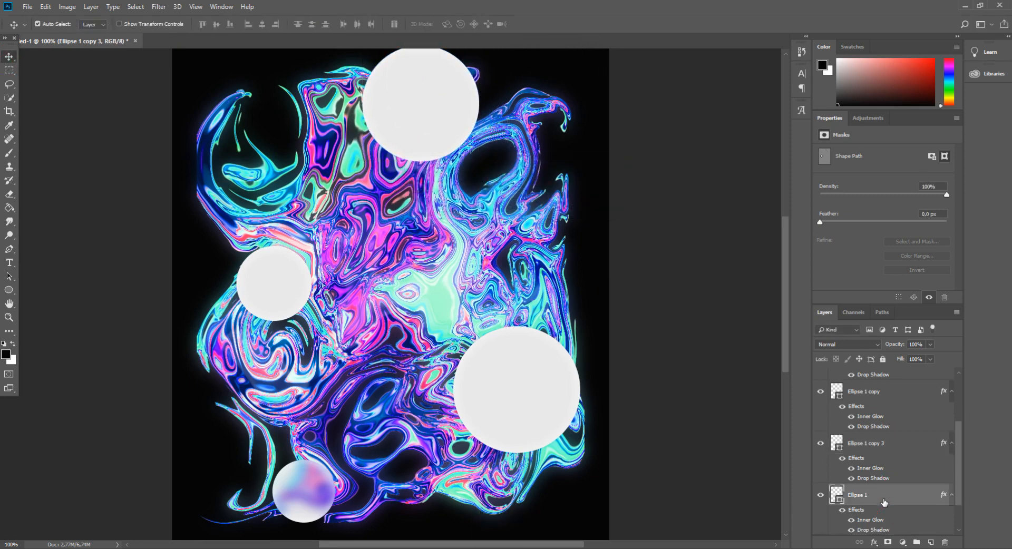
scroll(879, 499, up, 2)
click(884, 385)
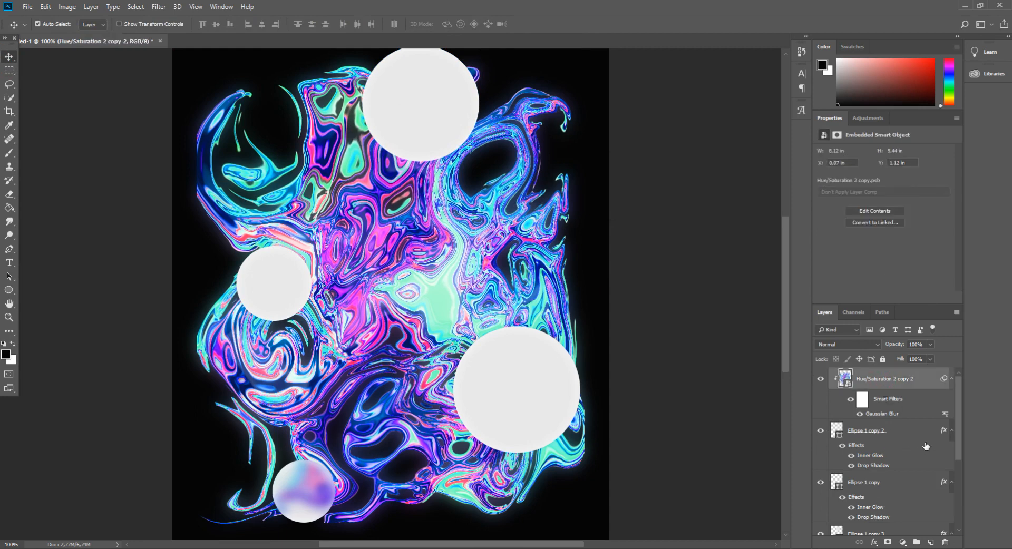
alt+click(918, 418)
click(902, 430)
scroll(901, 484, down, 3)
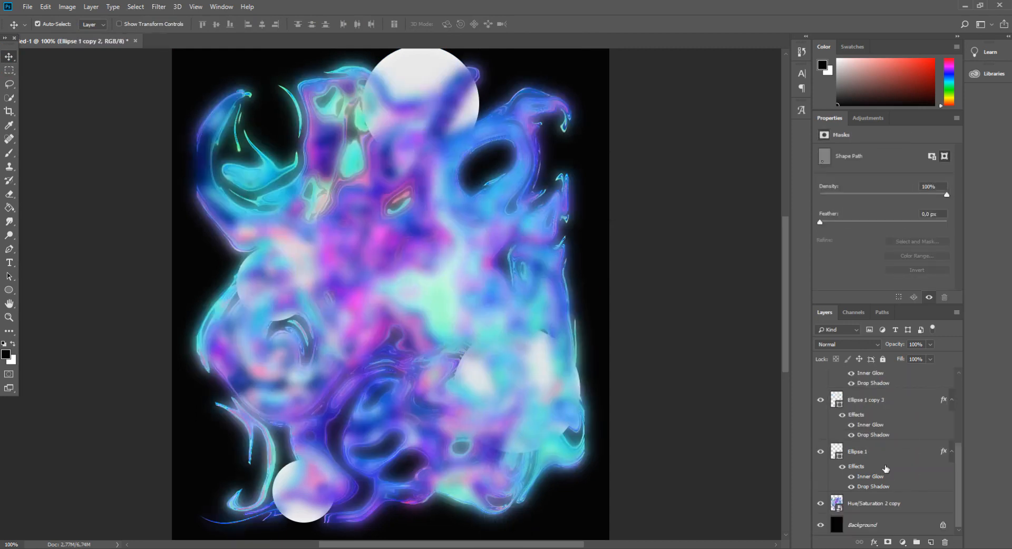
shift+click(885, 470)
key(ctrl+g)
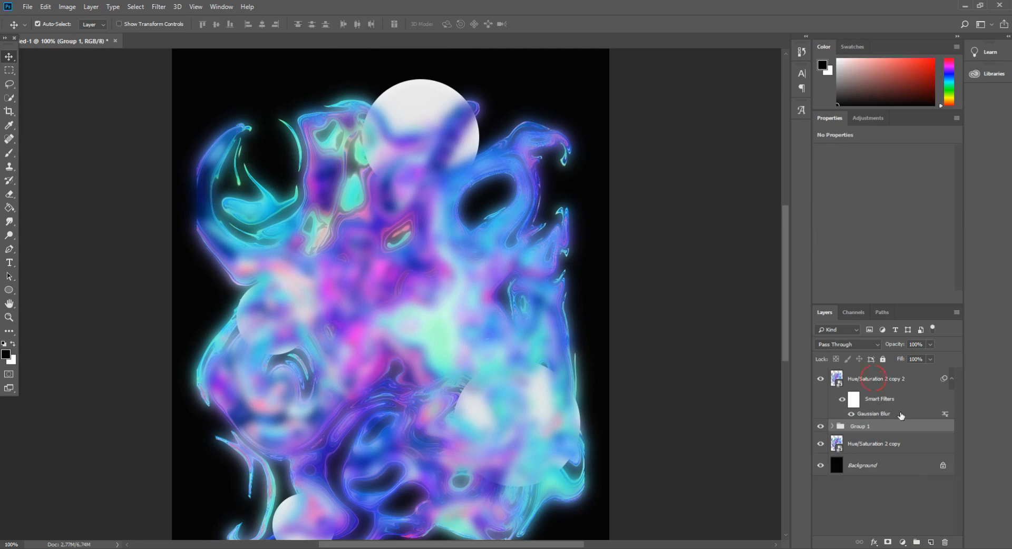
Clip the blurred artwork layer to the circle group
click(874, 381)
alt+click(918, 417)
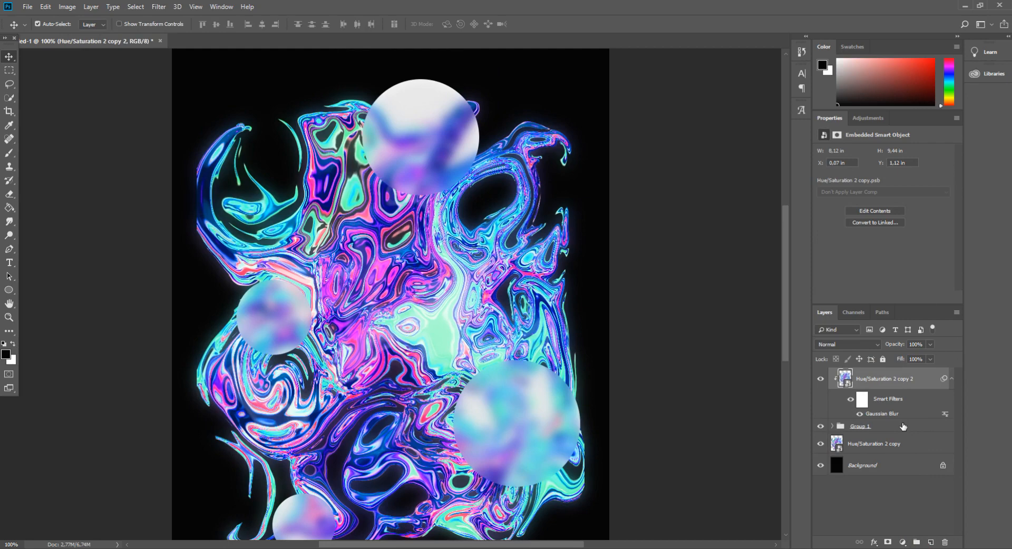
key(ctrl+minus)
key(ctrl+minus)
key(ctrl+plus)
key(ctrl+plus)
key(ctrl+minus)
key(ctrl+plus)
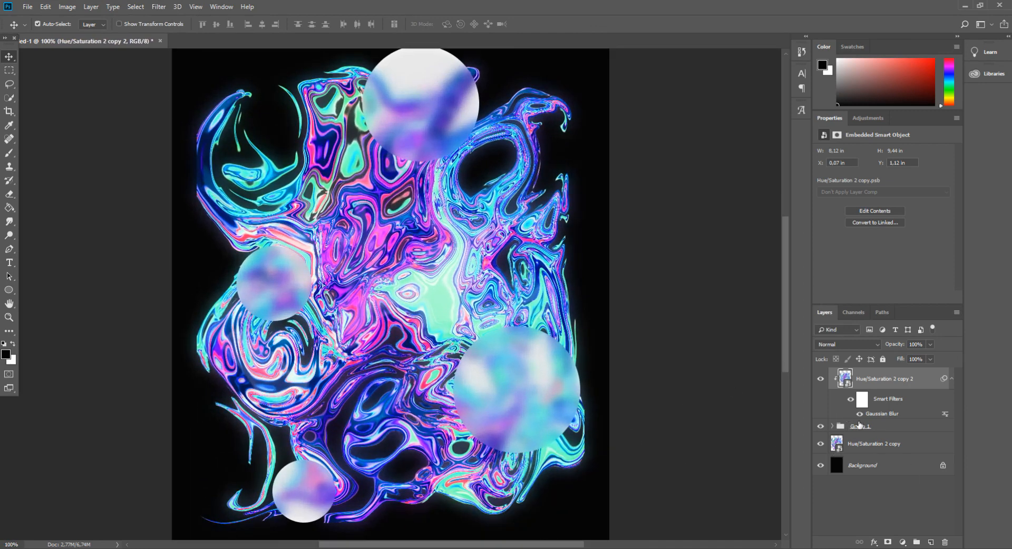
Group the blurred layer, the circle group and the sharp artwork layer together above the background
click(903, 543)
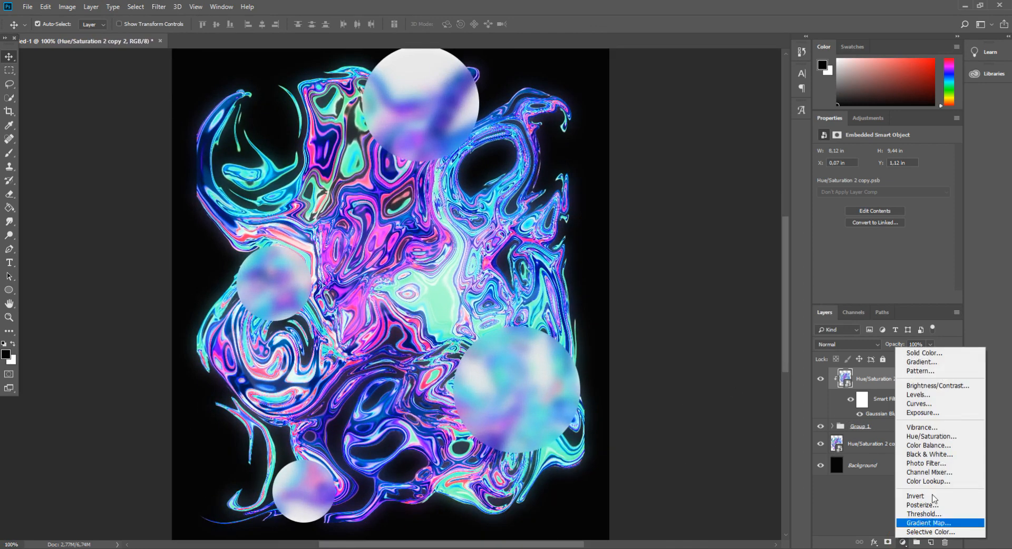
click(862, 450)
click(885, 453)
shift+click(886, 382)
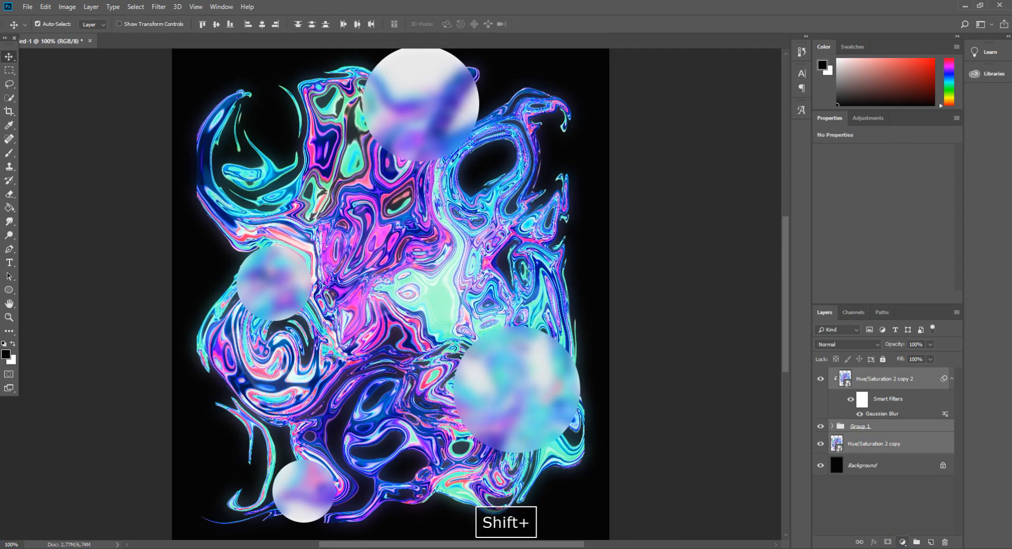
click(916, 542)
Add a Hue/Saturation adjustment clipped to the new group with hue +76, saturation +4 and lightness -2
click(903, 543)
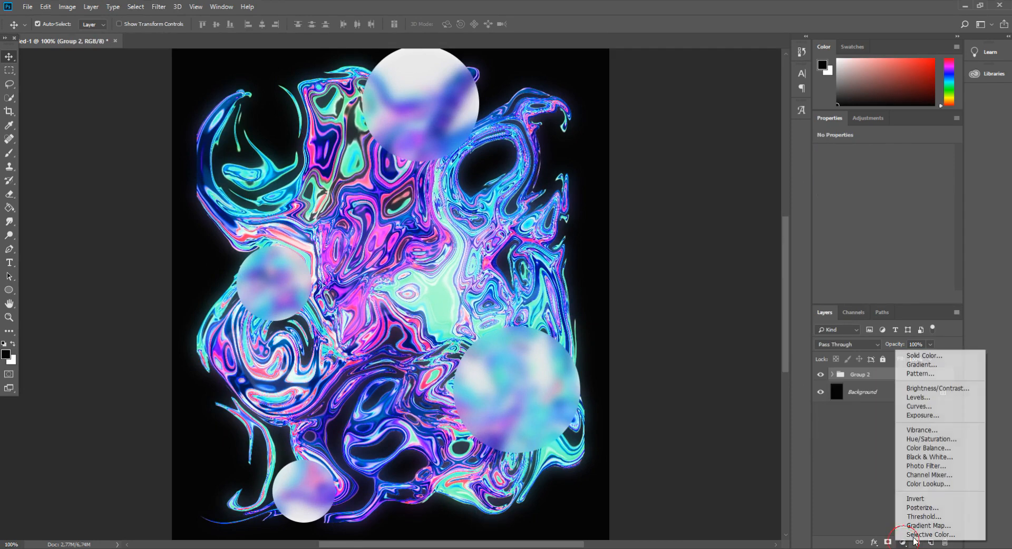
click(942, 440)
alt+click(898, 389)
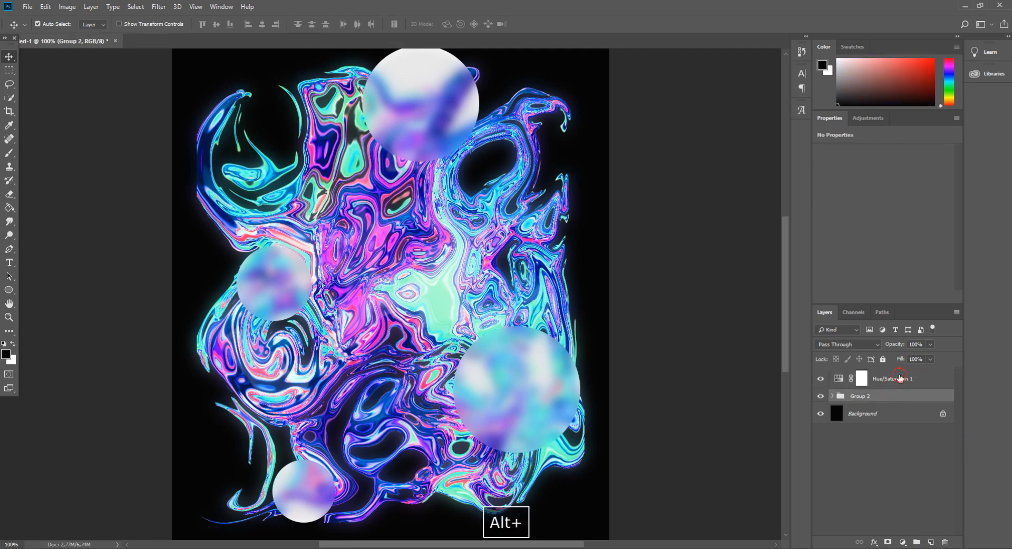
drag(886, 195, 884, 236)
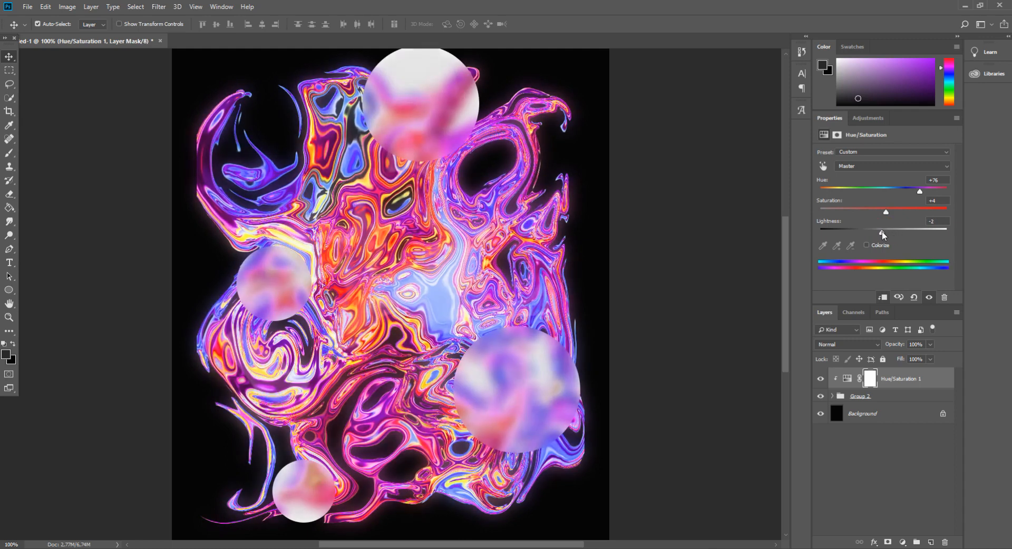
Add a clipped Gradient Map above the Hue/Saturation adjustment and choose the pink-to-purple-to-black gradient preset
click(903, 543)
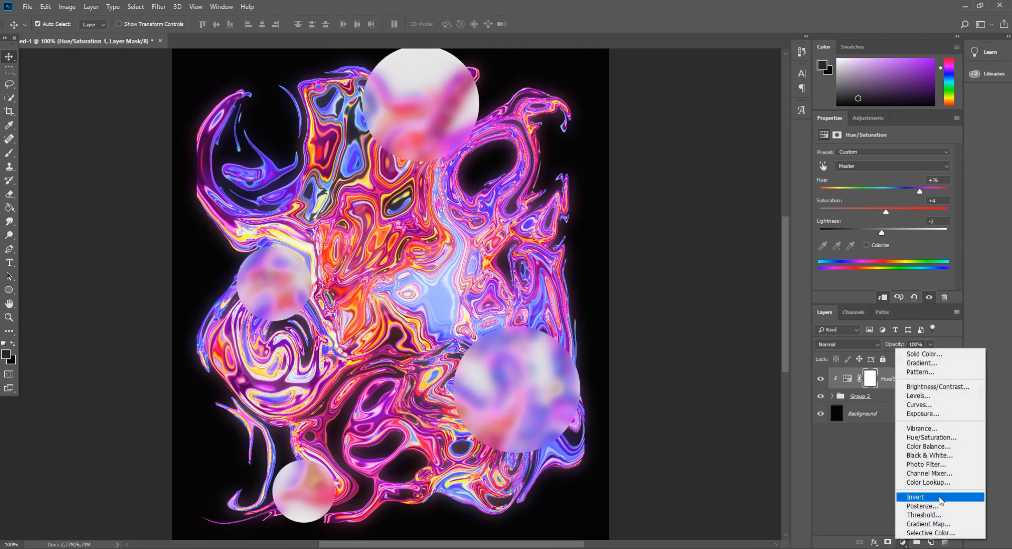
click(923, 529)
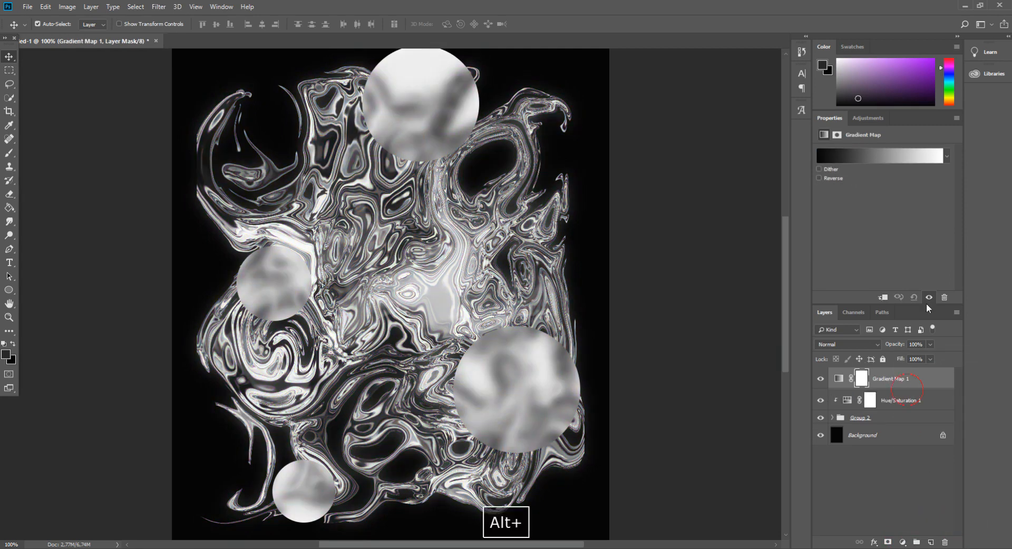
alt+click(909, 389)
click(947, 156)
click(874, 187)
click(868, 194)
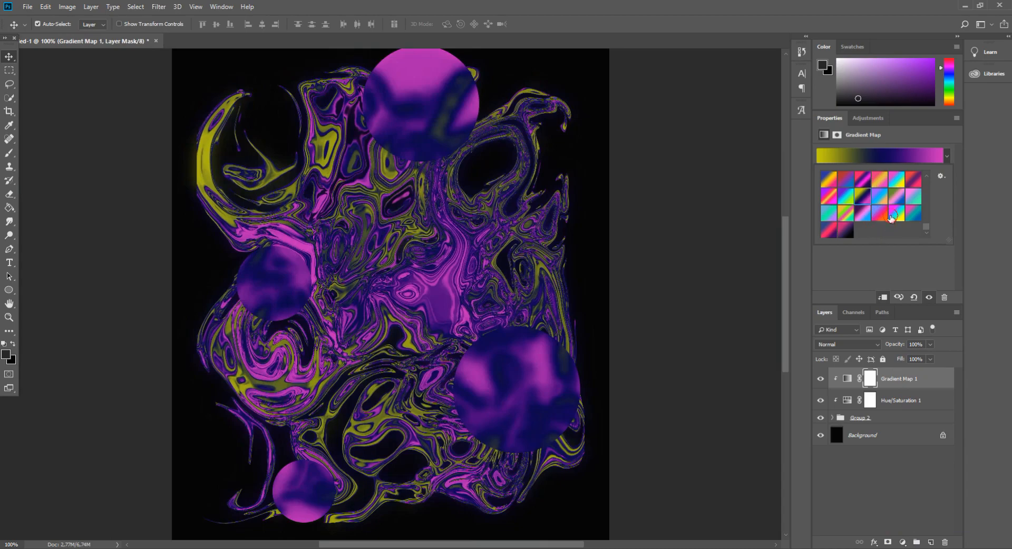
click(889, 216)
click(847, 229)
click(828, 233)
click(843, 233)
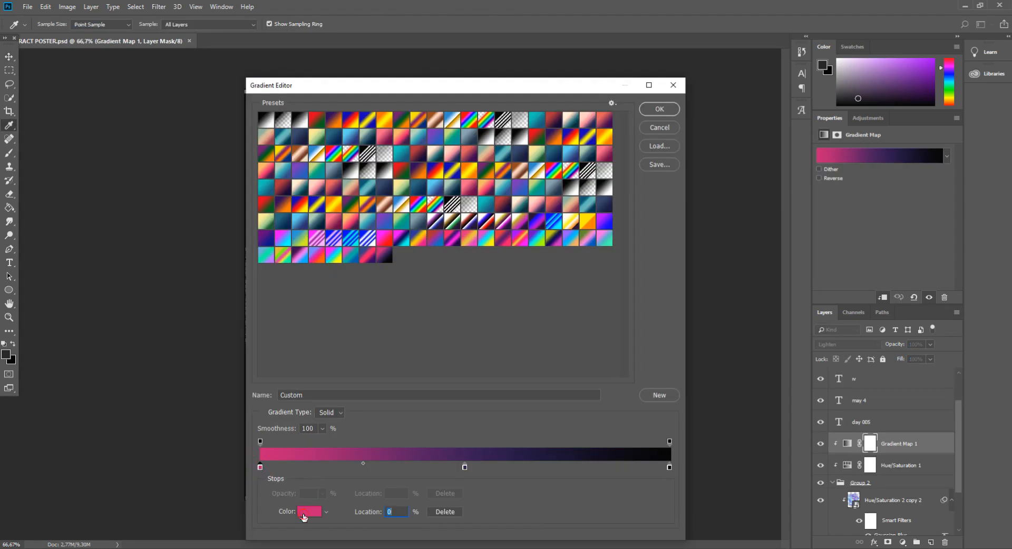
Examine the colour values of the three gradient stops in the finished poster file's Gradient Map
click(304, 514)
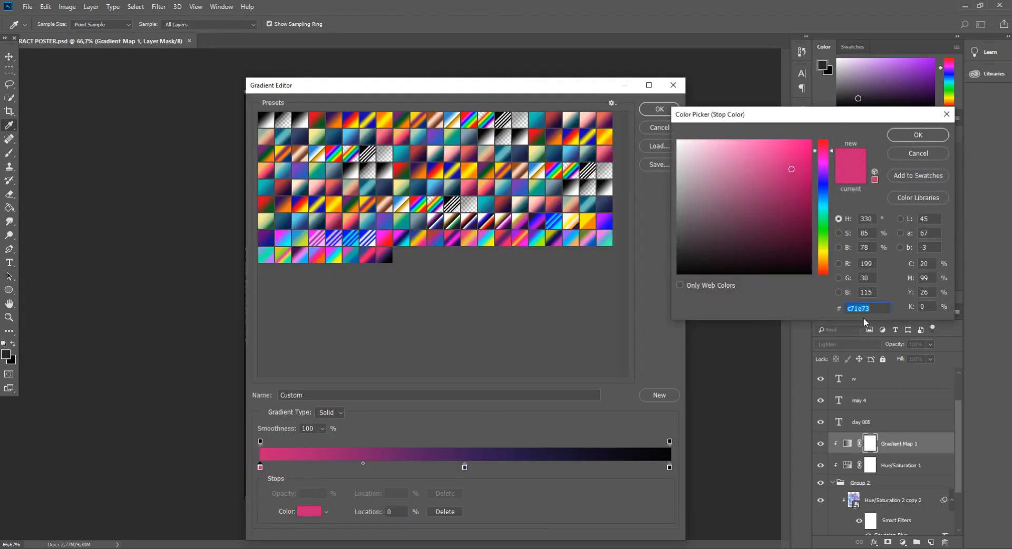
click(924, 141)
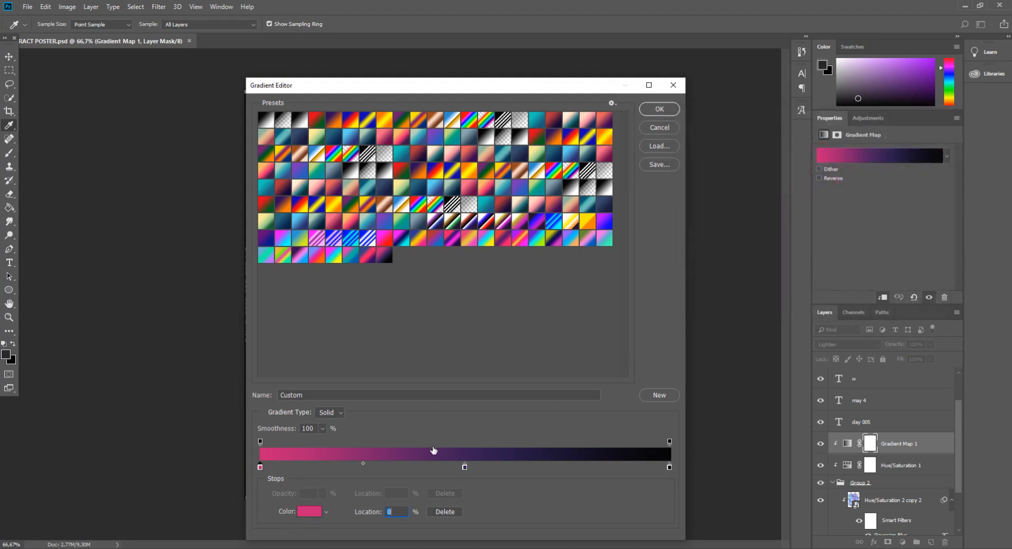
click(307, 512)
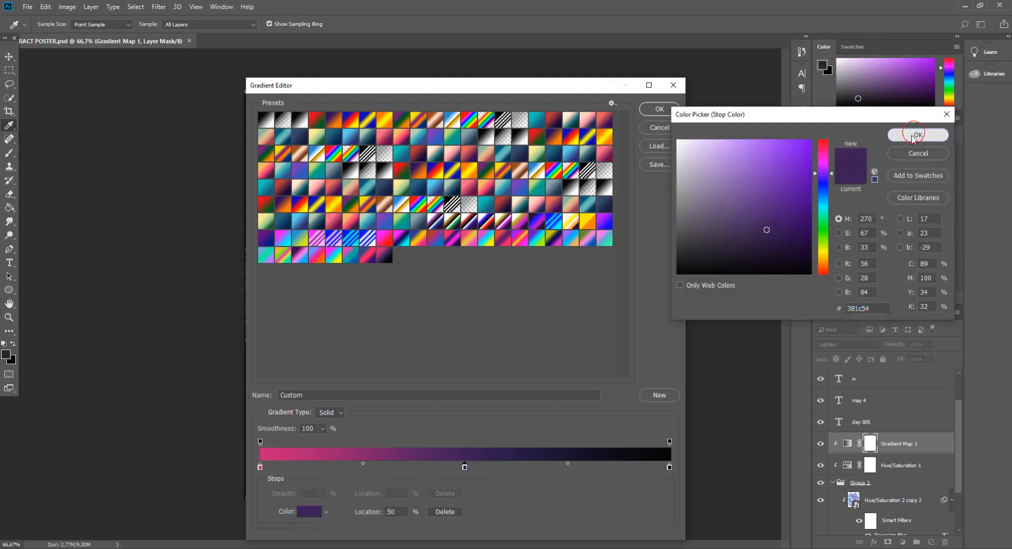
click(915, 136)
click(670, 468)
click(310, 511)
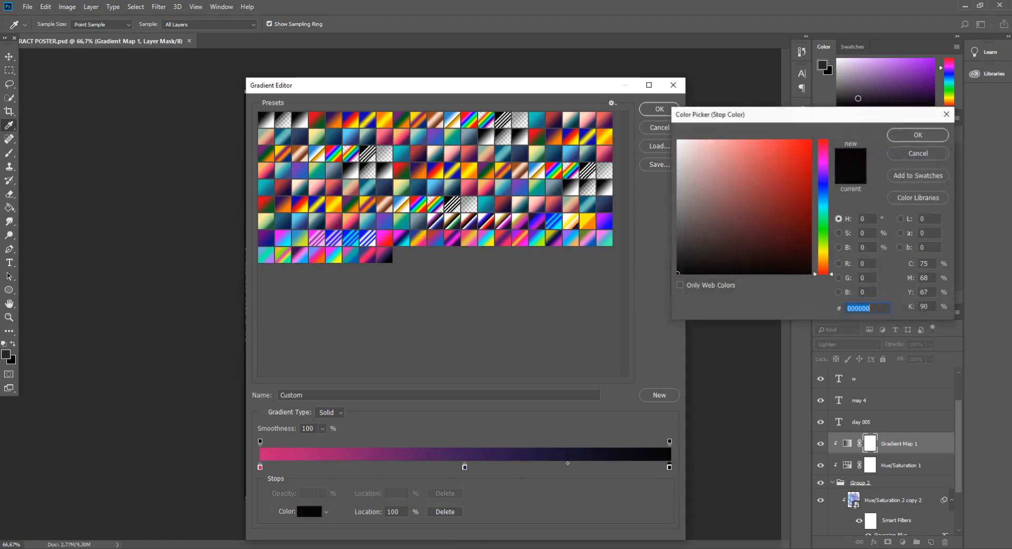
click(909, 138)
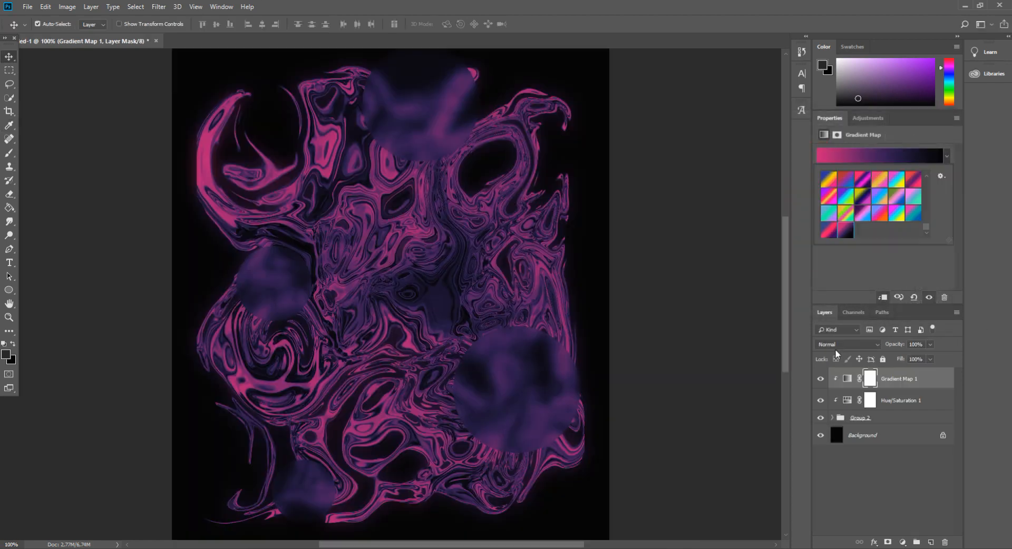
Set the Gradient Map layer's blend mode to Lighten
click(838, 346)
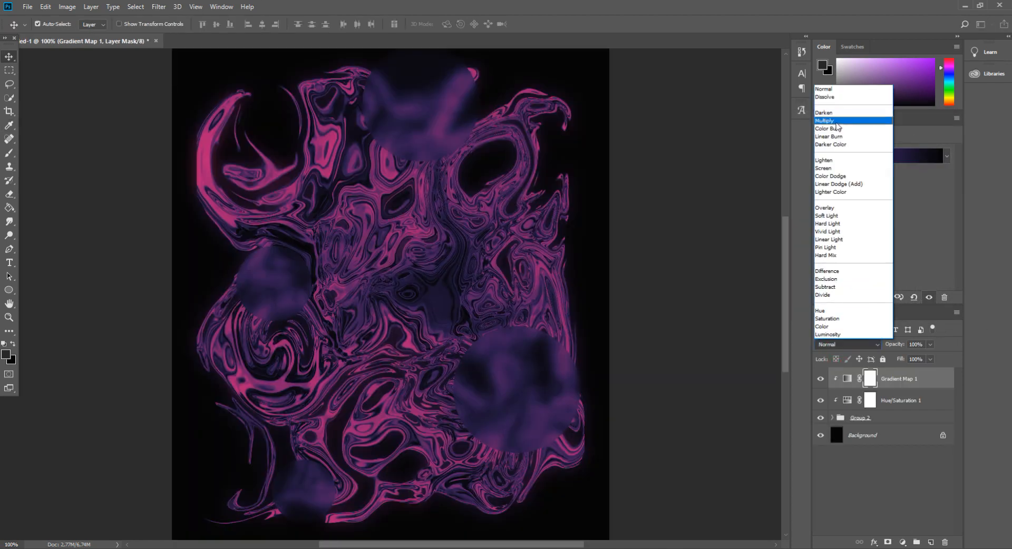
click(838, 122)
key(Down)
key(Down)
key(Down)
key(Down)
key(Down)
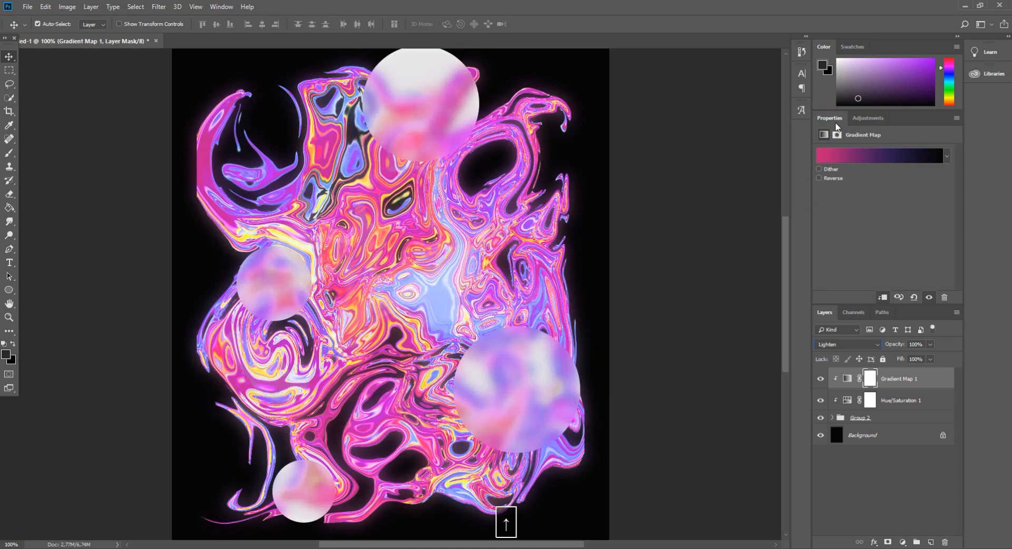
key(ctrl+minus)
key(ctrl+minus)
key(ctrl+plus)
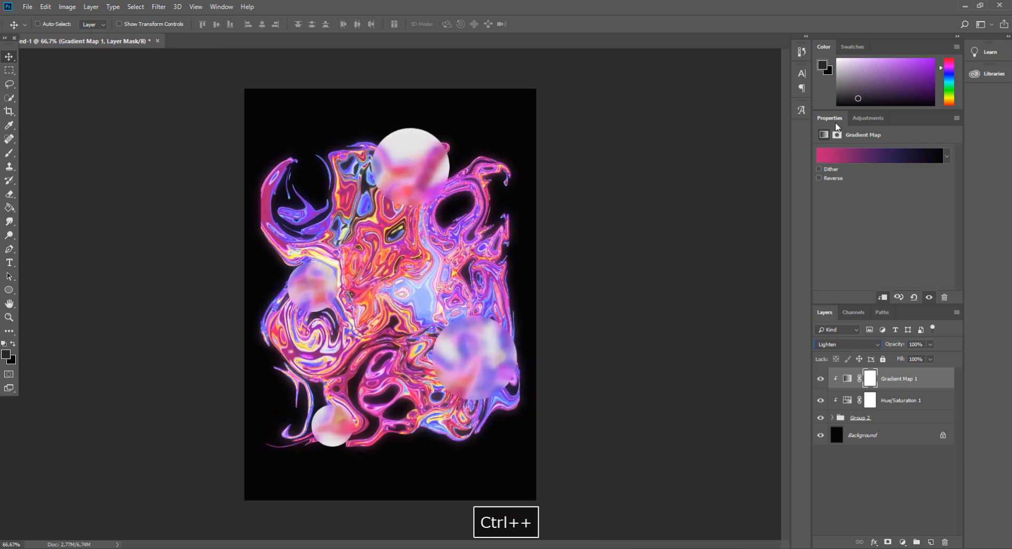
key(ctrl+plus)
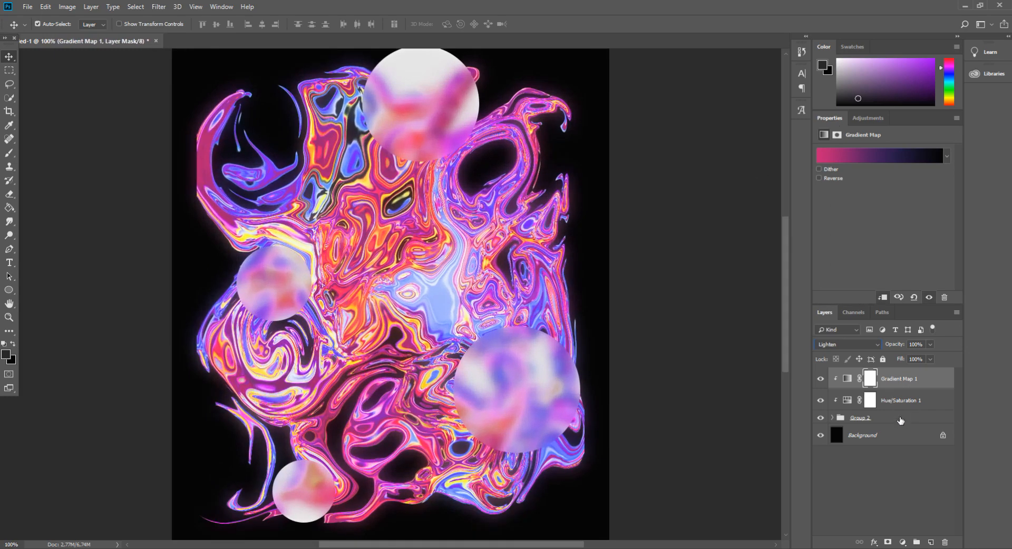
click(10, 262)
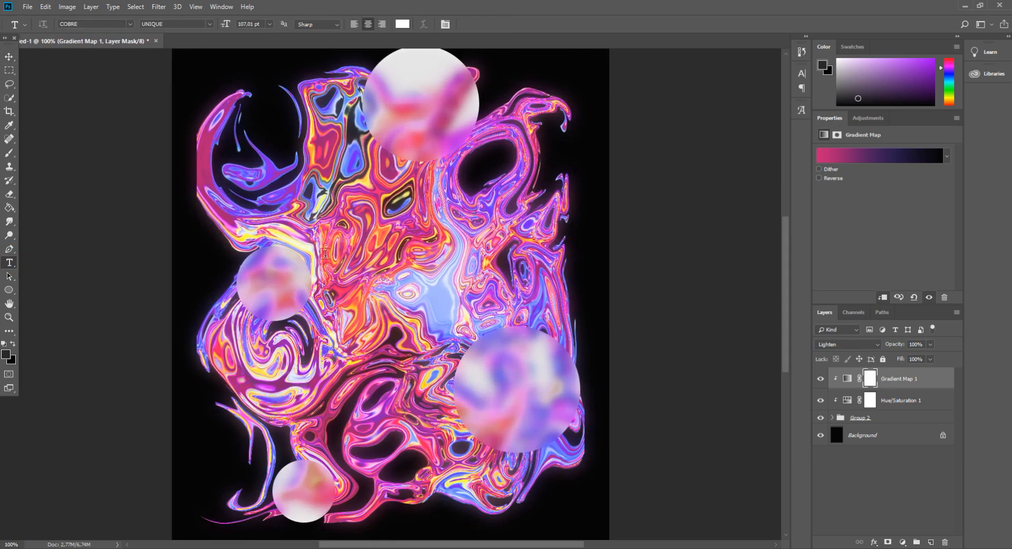
key(v)
key(ctrl+minus)
key(ctrl+minus)
key(ctrl+plus)
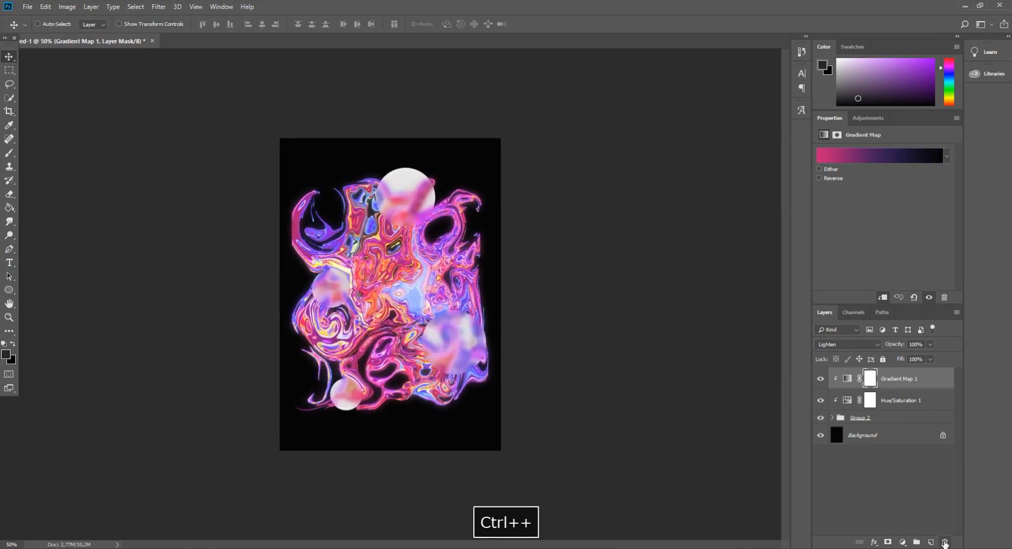
key(ctrl+plus)
key(ctrl+plus)
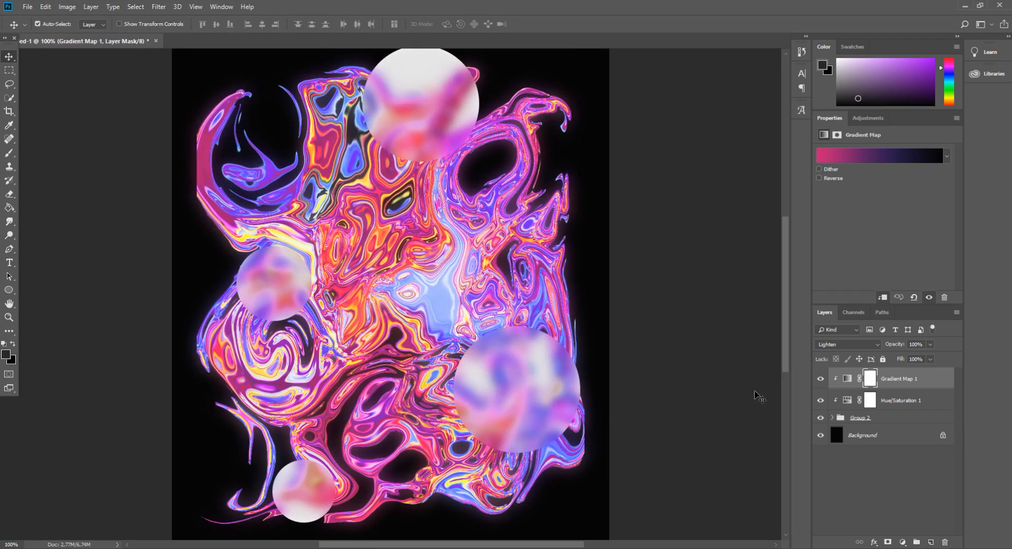
Flip the artwork group together with its Hue/Saturation and Gradient Map layers both horizontally and vertically
scroll(370, 212, up, 3)
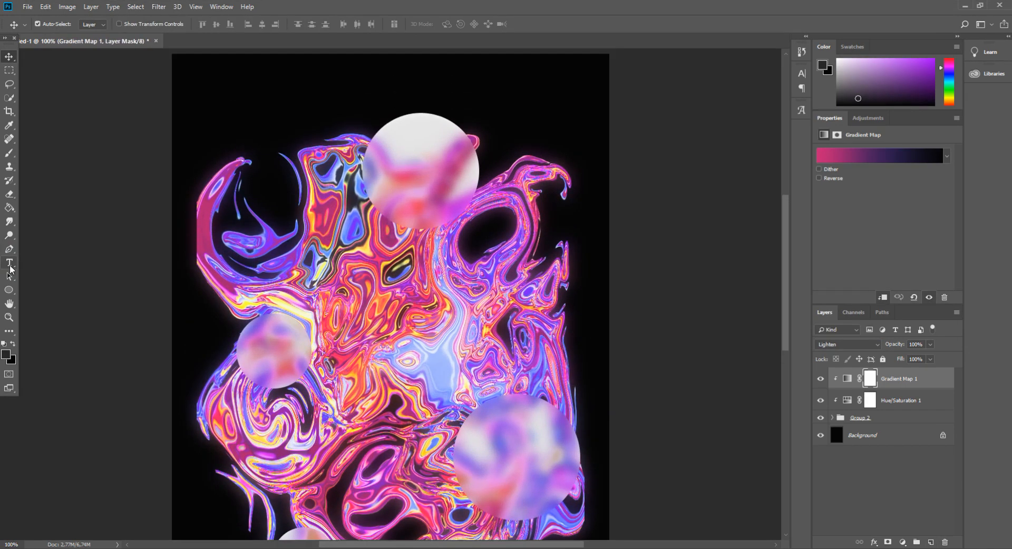
ctrl+click(909, 418)
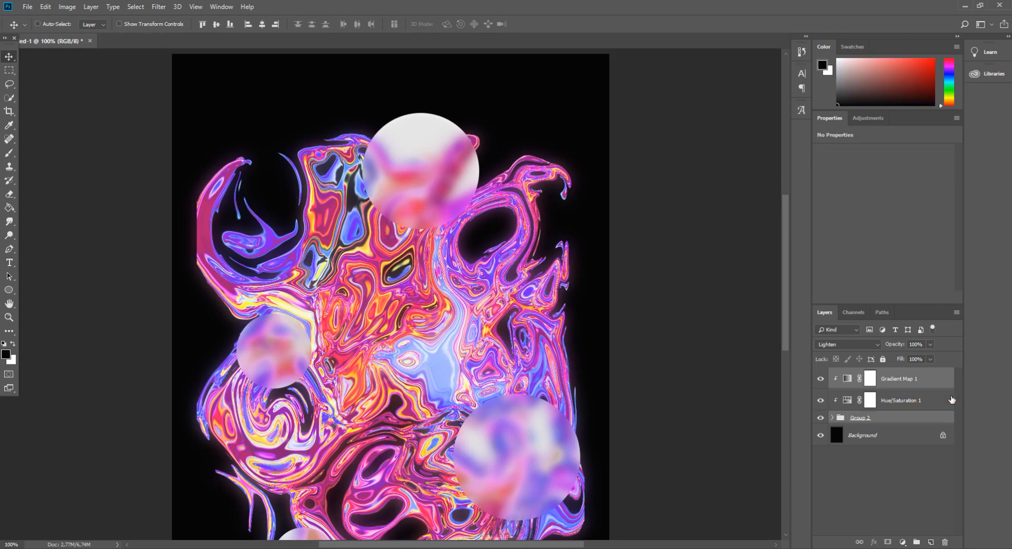
key(ctrl+t)
key(Return)
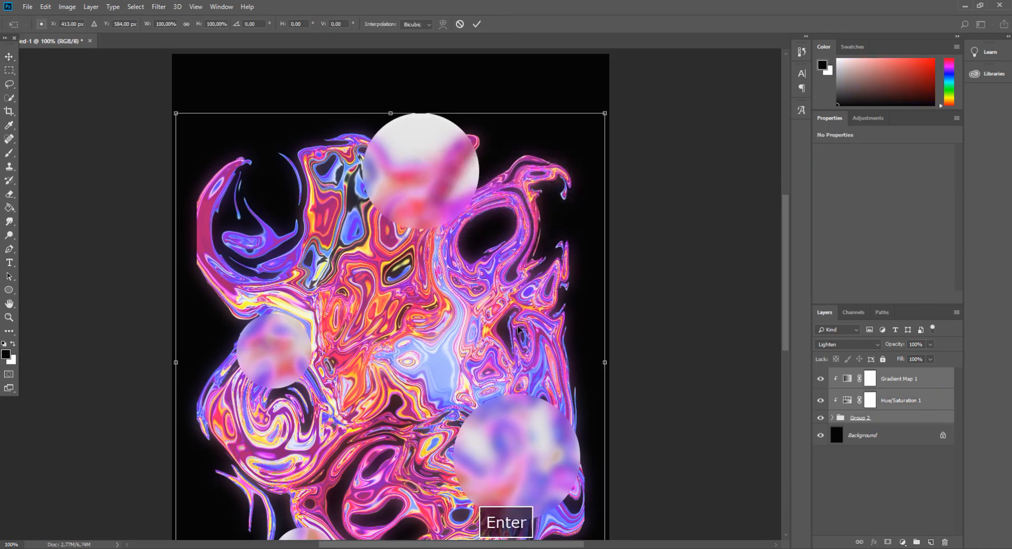
key(ctrl+minus)
key(ctrl+minus)
drag(472, 138, 417, 441)
click(10, 58)
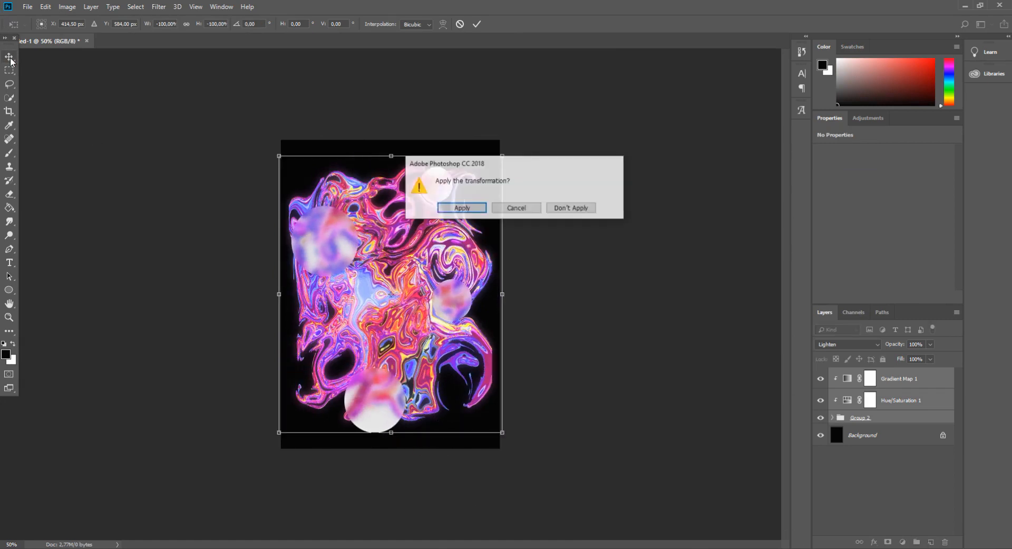
key(Return)
key(ctrl+minus)
key(ctrl+plus)
key(ctrl+plus)
key(ctrl+plus)
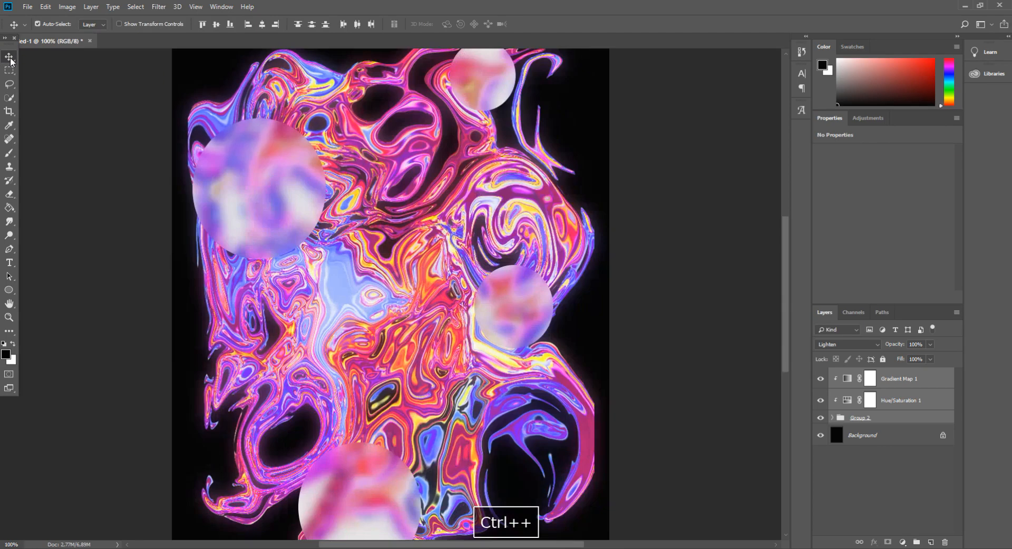
Scale the frosted circles group to about 87% and reposition it centrally over the liquid artwork
scroll(514, 242, up, 3)
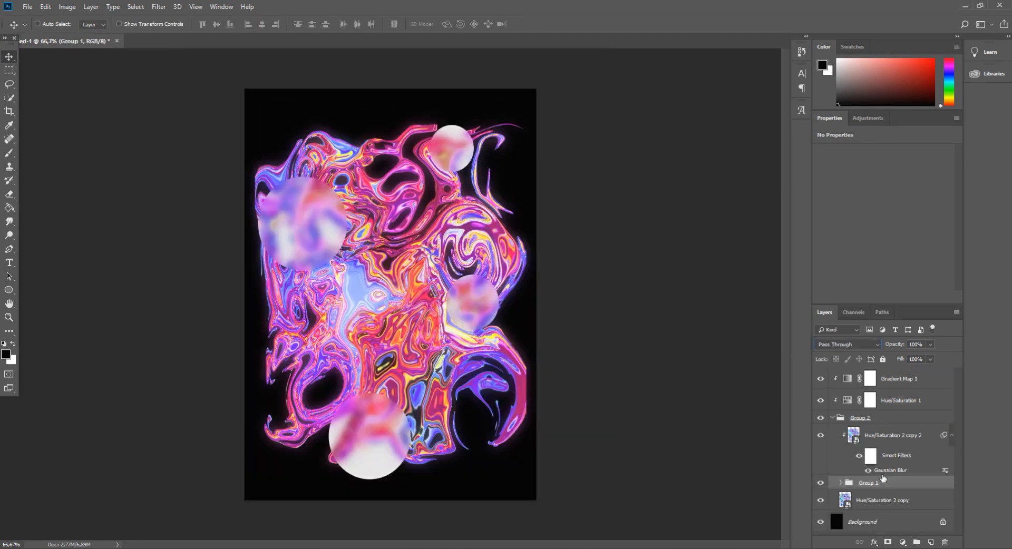
key(ctrl+t)
drag(498, 479, 464, 435)
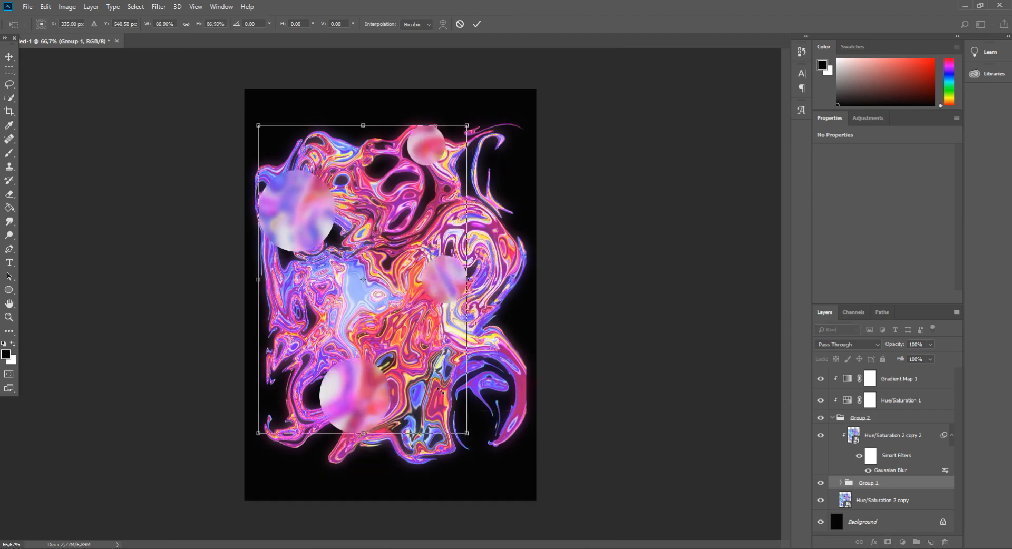
drag(436, 394, 457, 409)
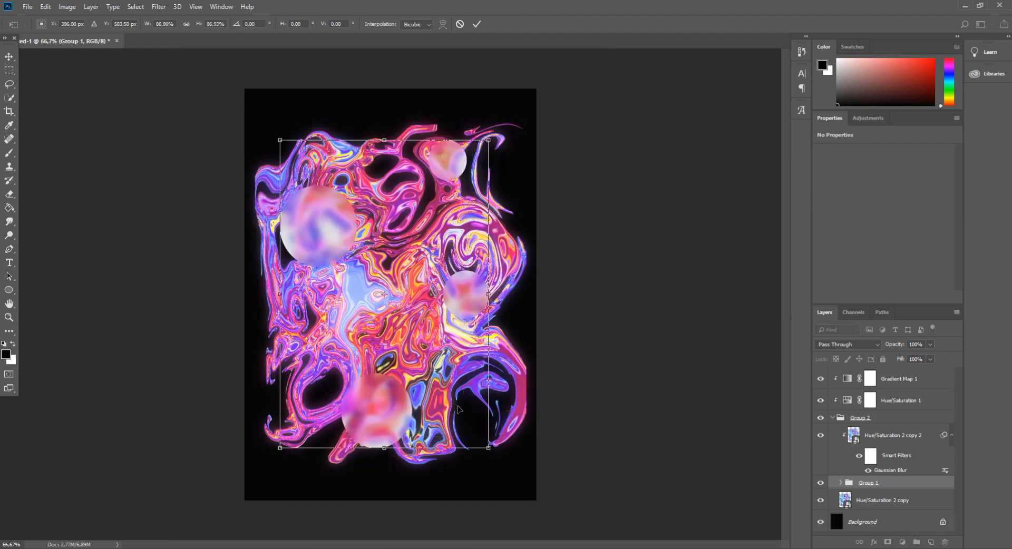
click(9, 58)
key(Return)
key(ctrl+minus)
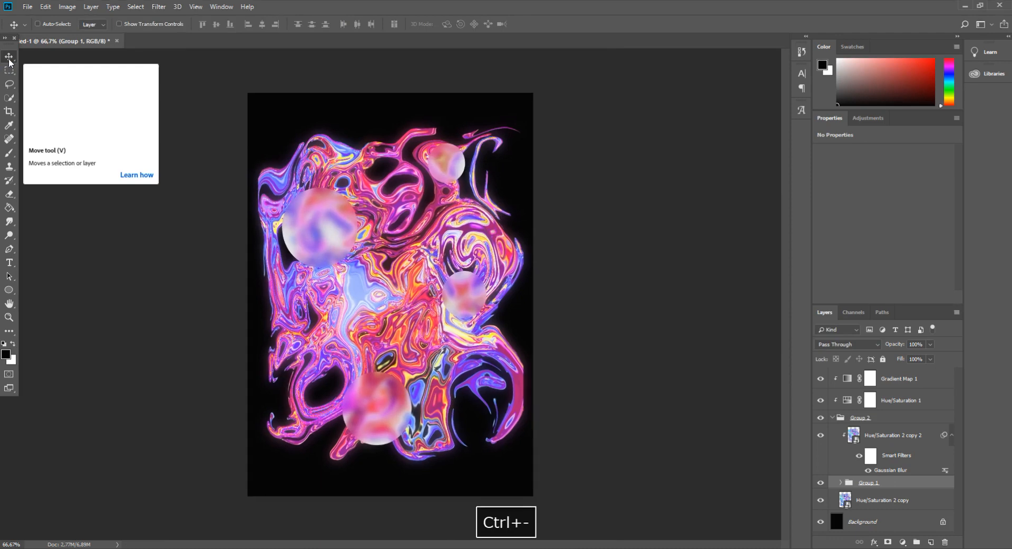
key(ctrl+minus)
key(ctrl+plus)
key(ctrl+plus)
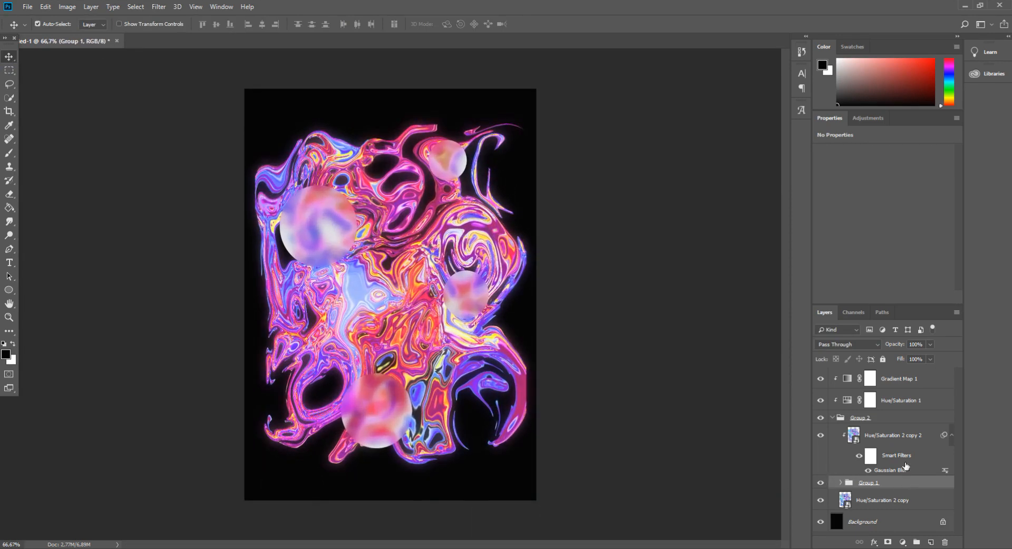
Add the text "DAY 005" above the Gradient Map layer in the poster's upper-left area
click(887, 384)
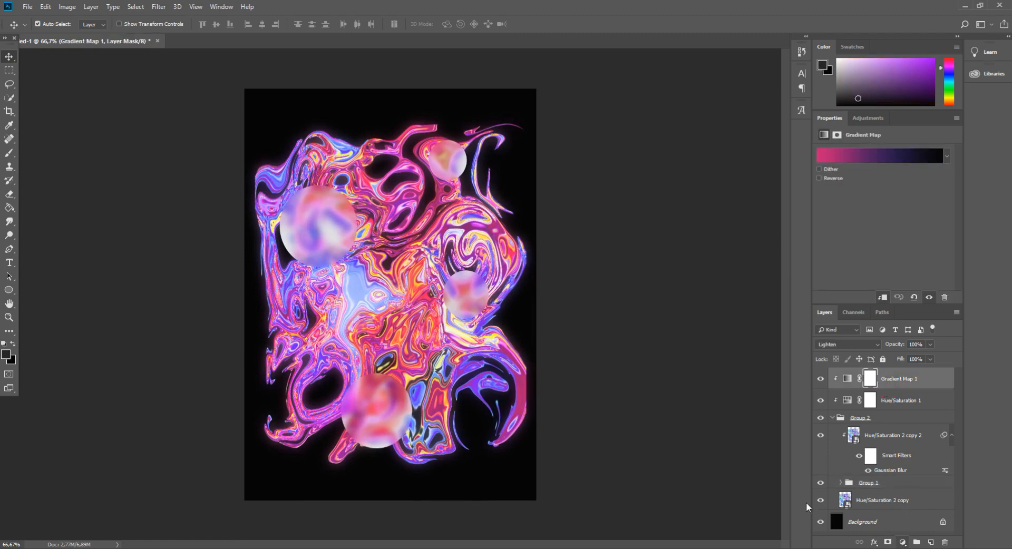
click(9, 263)
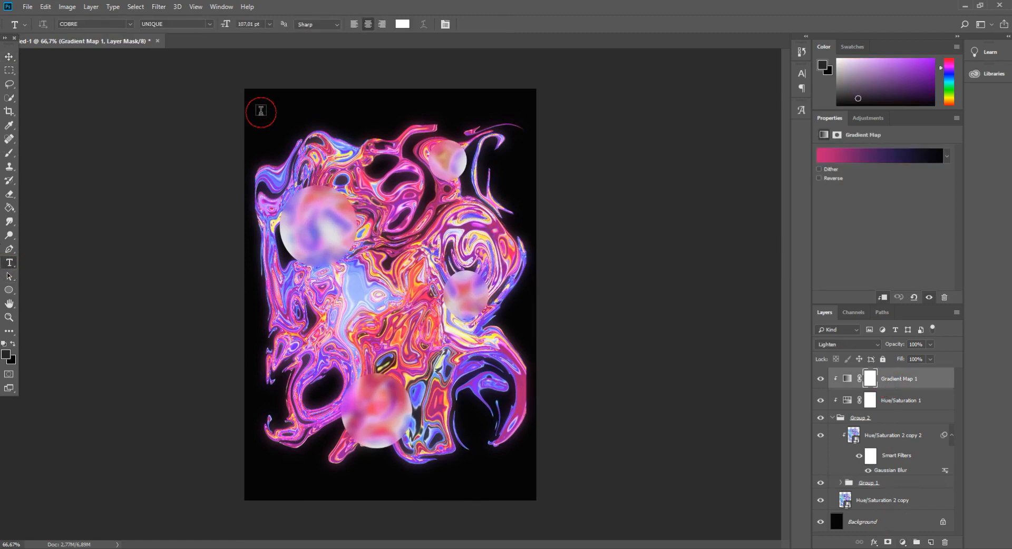
click(260, 110)
text(DA)
key(ctrl+a)
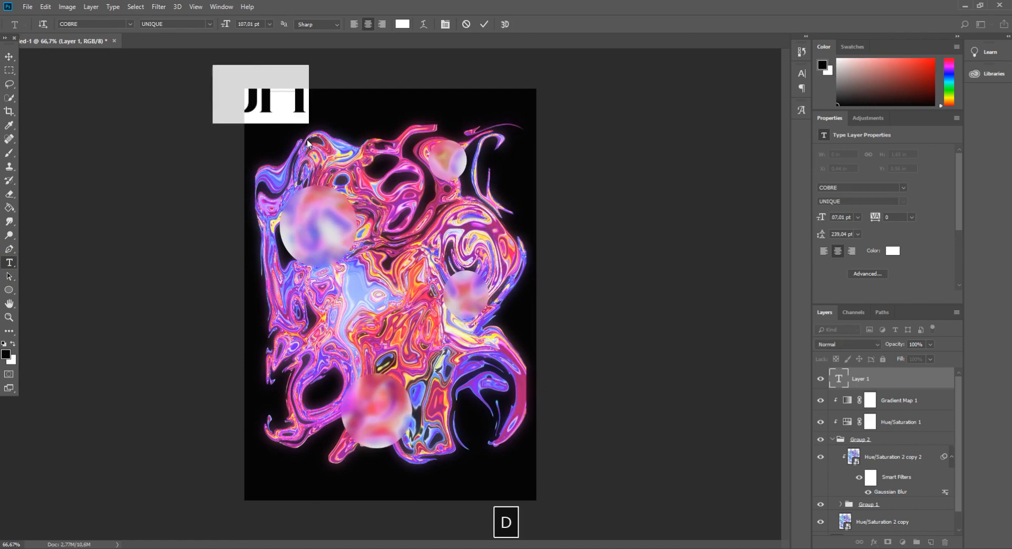
text(DAY 005)
Set the DAY 005 text to the Nebula font at 15 pt
key(ctrl+a)
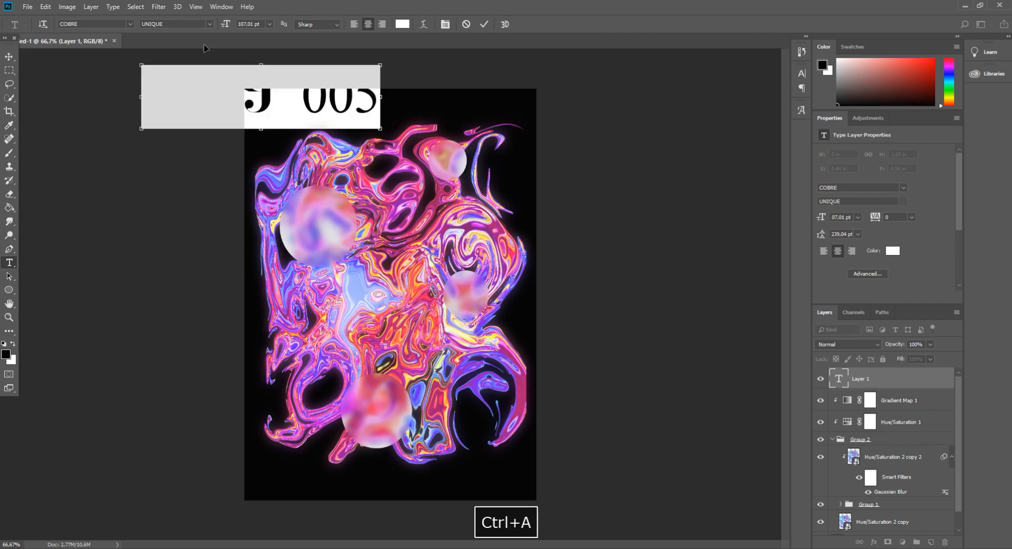
click(904, 187)
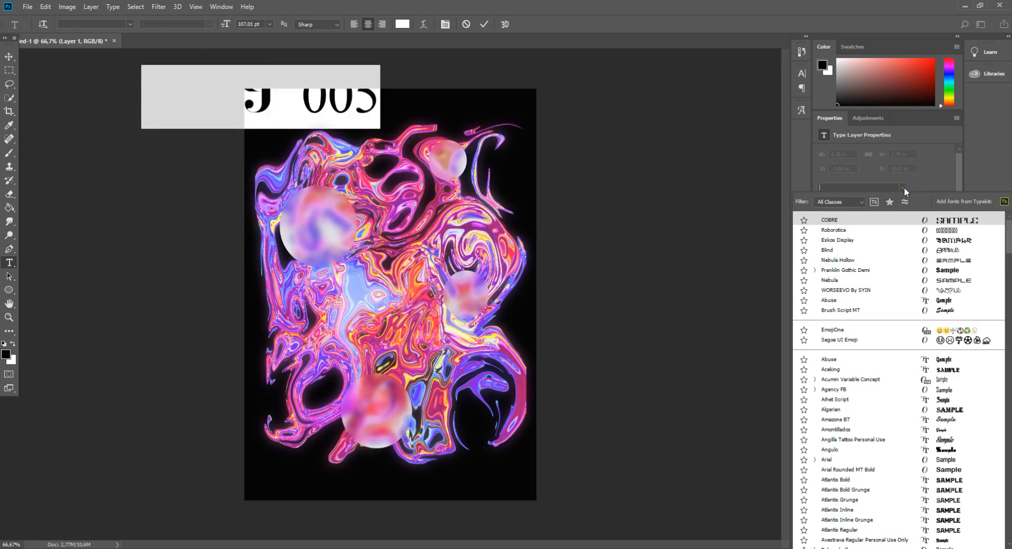
click(846, 280)
drag(225, 25, 213, 31)
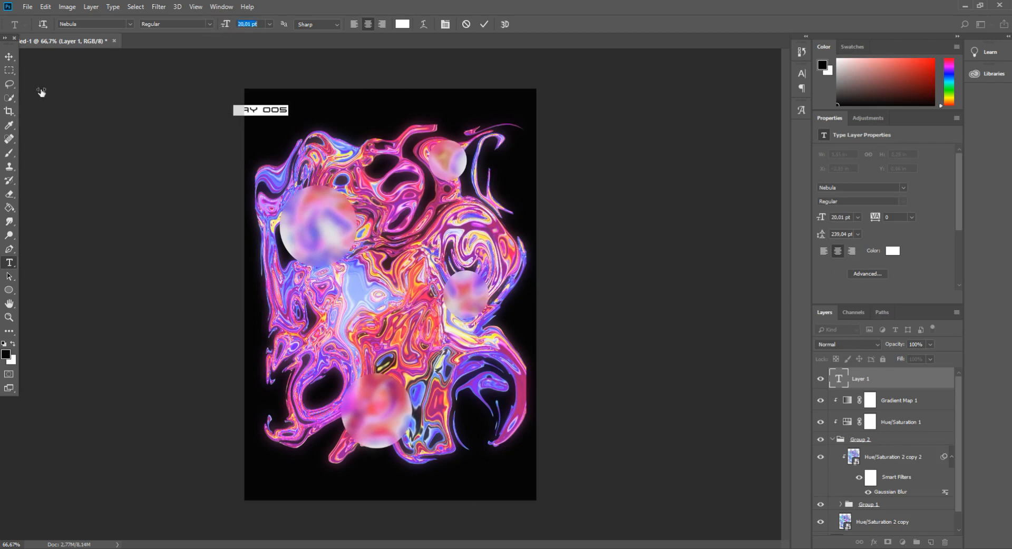
key(ctrl+a)
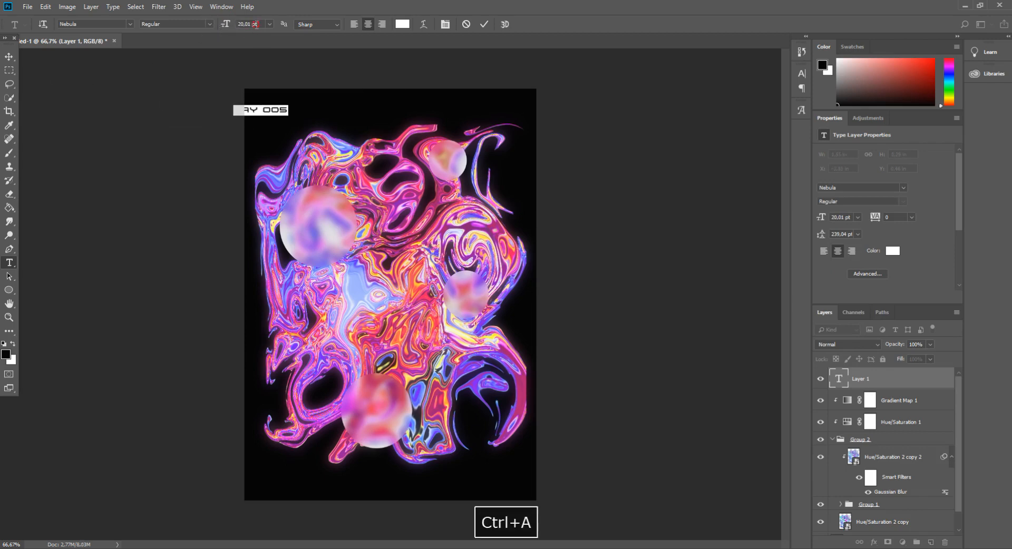
click(257, 24)
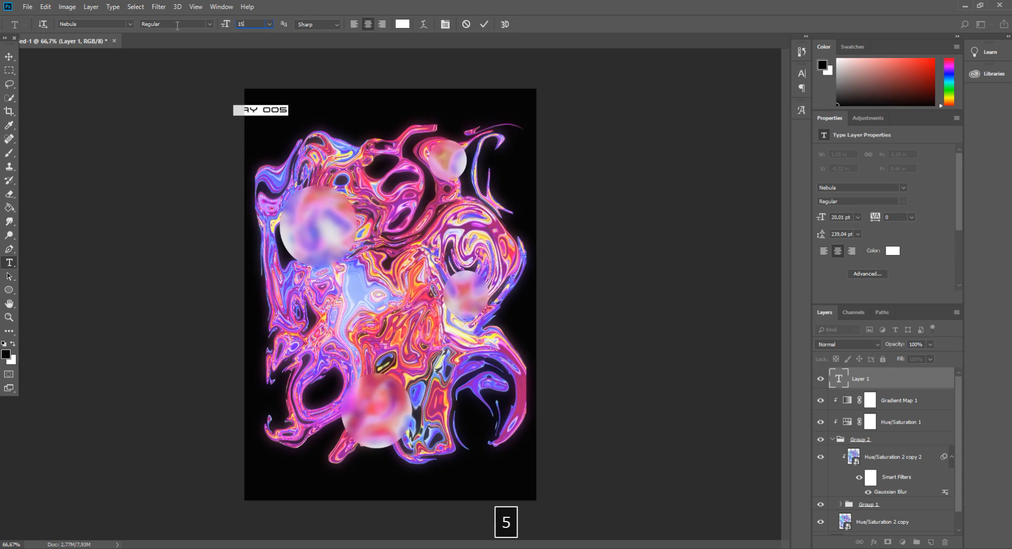
Move the DAY 005 text into the poster's upper-left corner
key(ctrl+t)
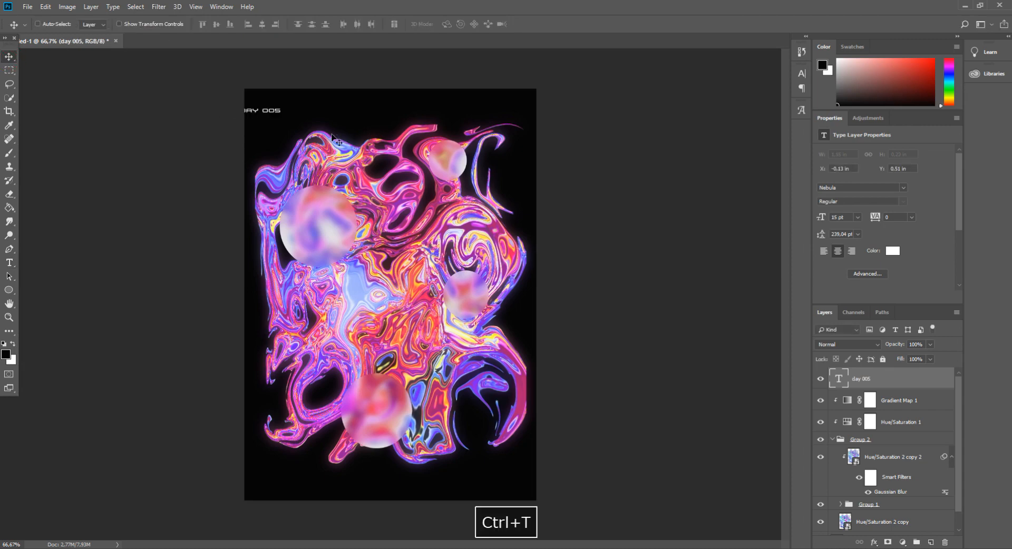
drag(275, 112, 280, 97)
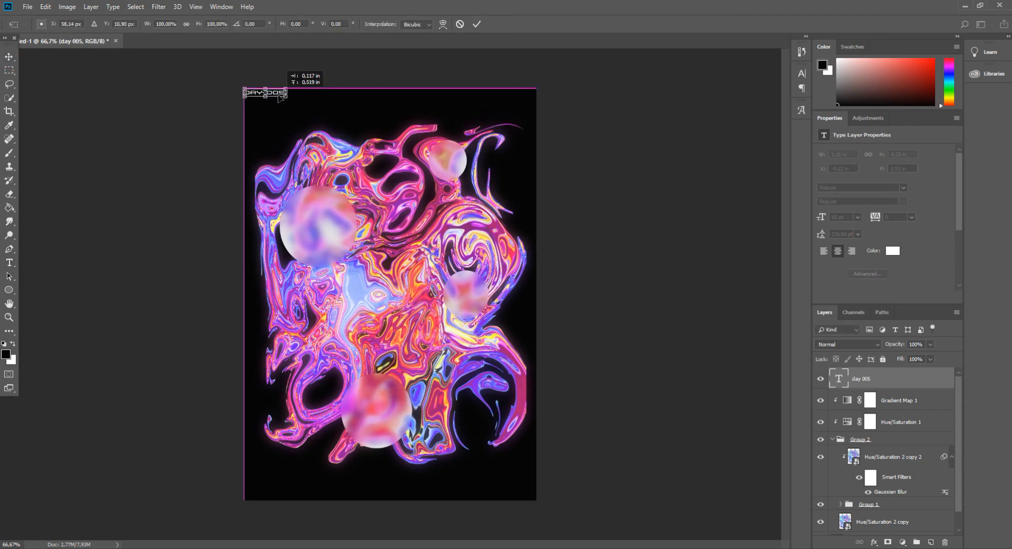
click(11, 58)
key(Return)
key(ctrl+plus)
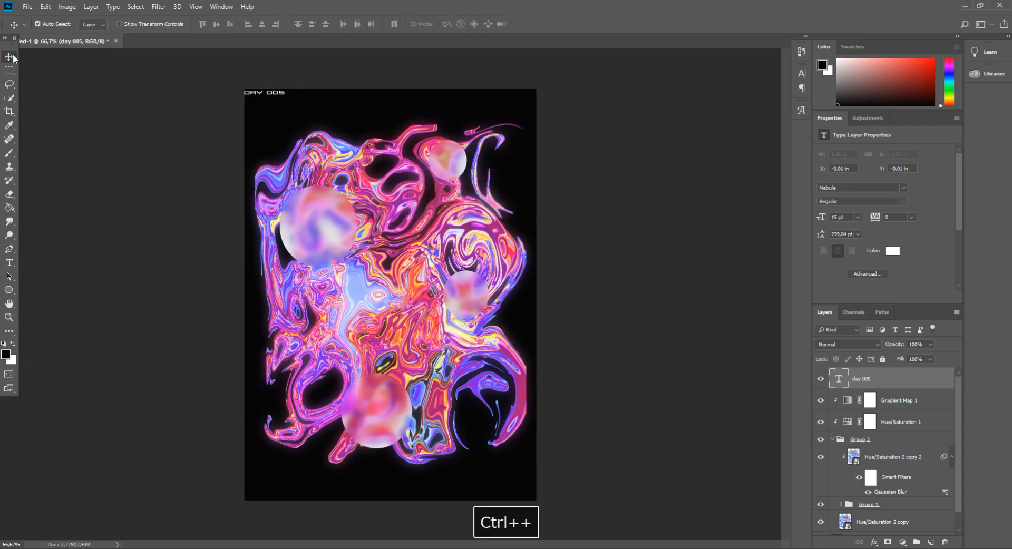
Duplicate the DAY 005 text, turn it vertical, and make it a "MAY 4" label in the poster's lower-right corner
scroll(169, 257, up, 2)
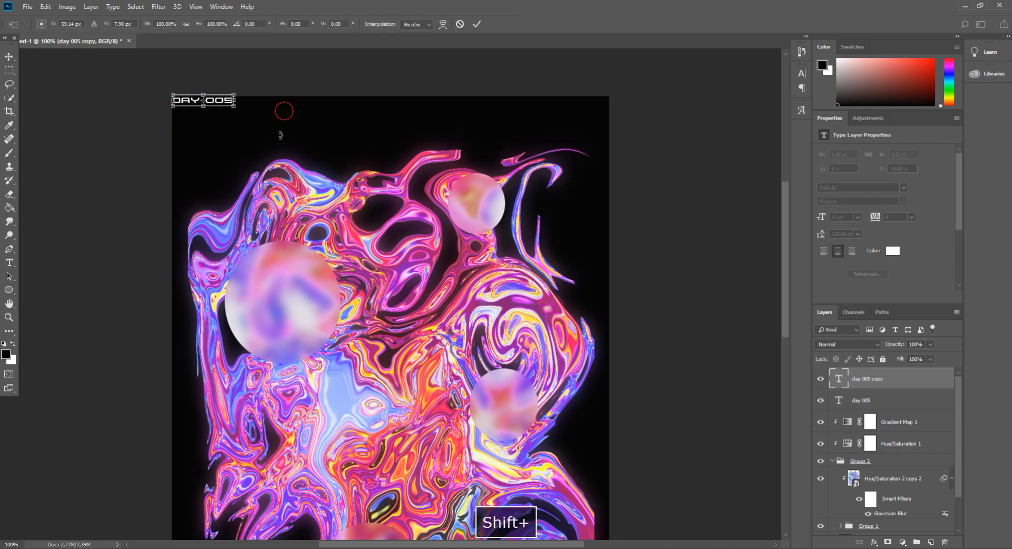
drag(283, 106, 607, 174)
key(Return)
key(ctrl+minus)
double_click(839, 378)
click(8, 56)
drag(532, 119, 531, 486)
Add the text "iv" rotated 90° and place it in the poster's upper-right corner
click(9, 262)
key(Return)
click(441, 111)
key(BackSpace)
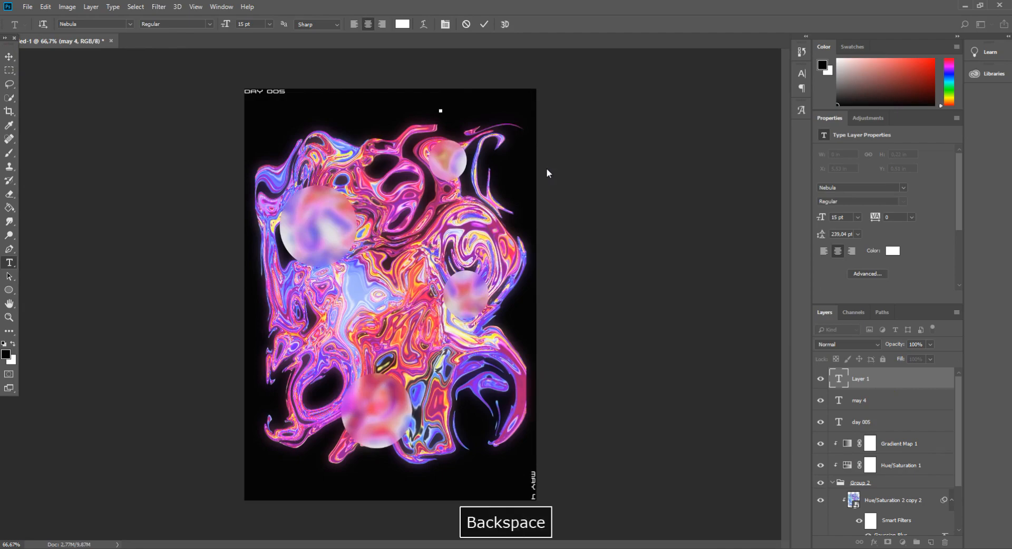
text(iv)
click(9, 56)
key(ctrl+t)
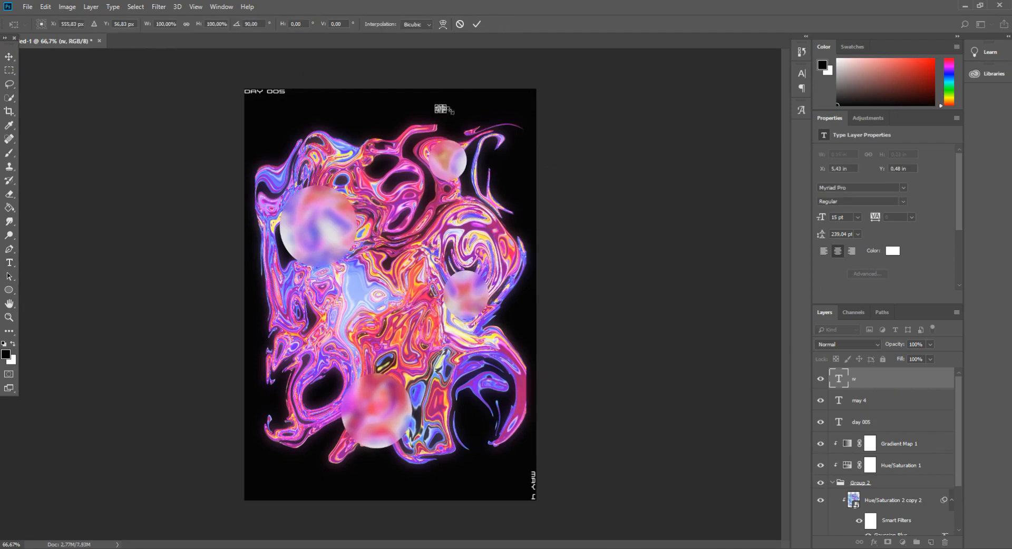
drag(440, 109, 532, 93)
key(Return)
key(Down)
Add the text "POSTER A DAY" in the Nebula font in the poster's lower-left corner
key(ctrl+plus)
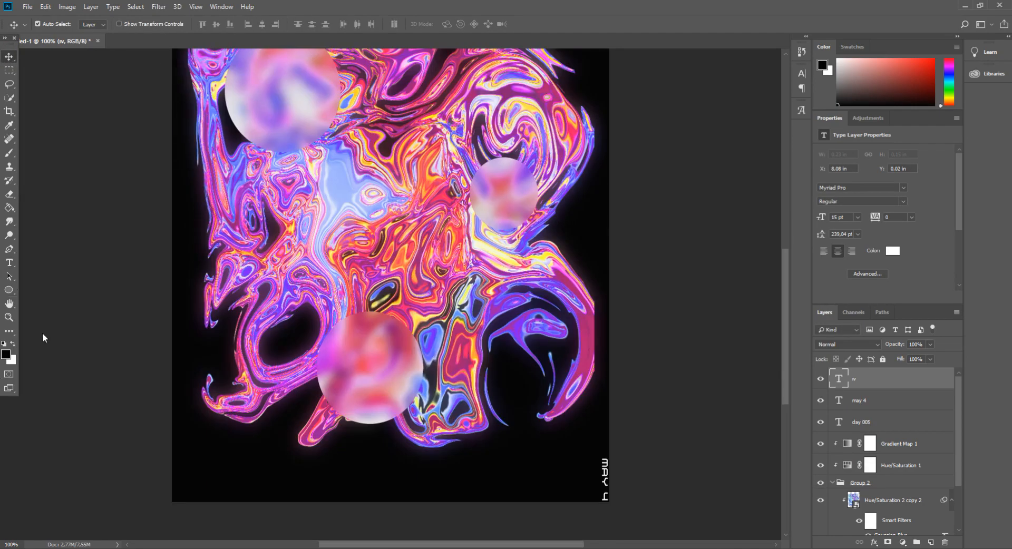
click(9, 263)
click(202, 484)
text(POSTER A DAY)
key(ctrl+a)
click(903, 187)
click(865, 230)
click(9, 56)
key(ctrl+t)
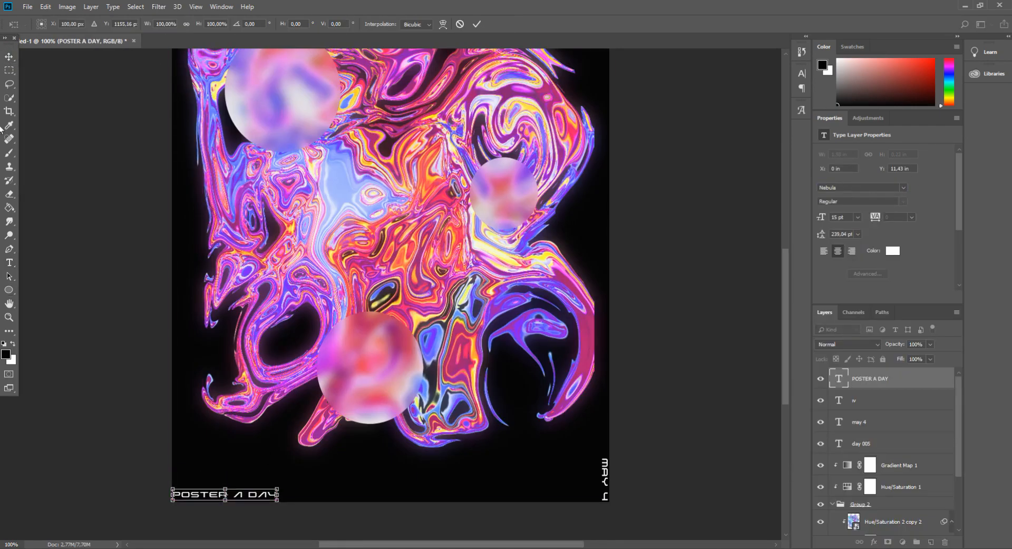
click(9, 56)
key(ctrl+minus)
key(ctrl+plus)
Add the text "DAILYPHOTOSHOPTUTORIALS" near the poster's left edge and rotate it to run vertically
click(9, 263)
click(189, 318)
text(DAILYPHOTOSHOPTUTORIALS)
key(ctrl+a)
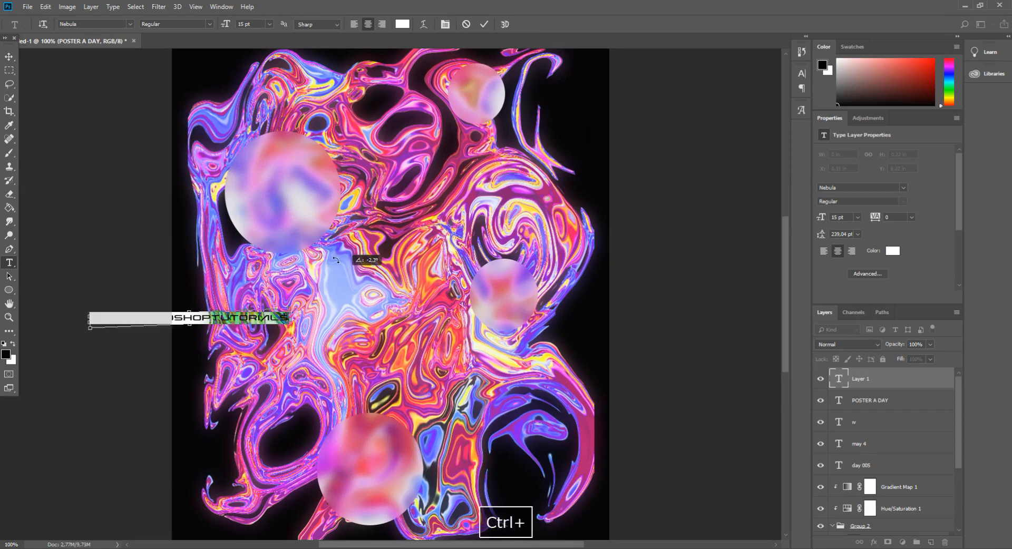
drag(345, 279, 151, 163)
click(8, 57)
key(ctrl+minus)
Scale the vertical DAILYPHOTOSHOPTUTORIALS text down to 10.76 pt and align it midway along the poster's left edge
key(ctrl+t)
key(ctrl+plus)
drag(188, 348, 175, 295)
click(8, 56)
key(ctrl+minus)
key(ctrl+minus)
key(ctrl+plus)
Change the colour of all five text layers to light grey
shift+click(875, 465)
click(892, 251)
drag(718, 194, 679, 153)
key(Return)
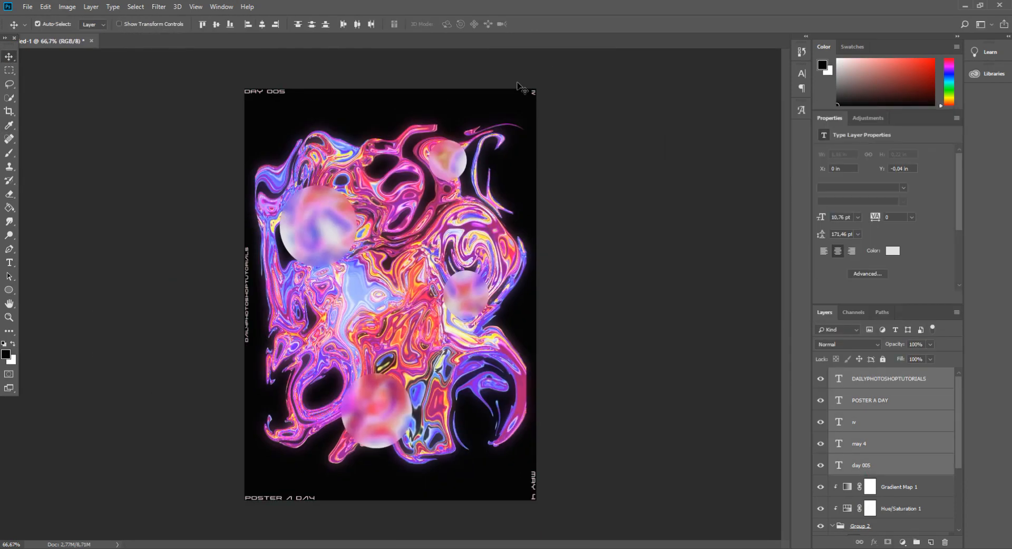
Examine the finished poster's overall composition and edge labels at several magnifications
key(ctrl+minus)
key(ctrl+minus)
key(ctrl+plus)
key(ctrl+plus)
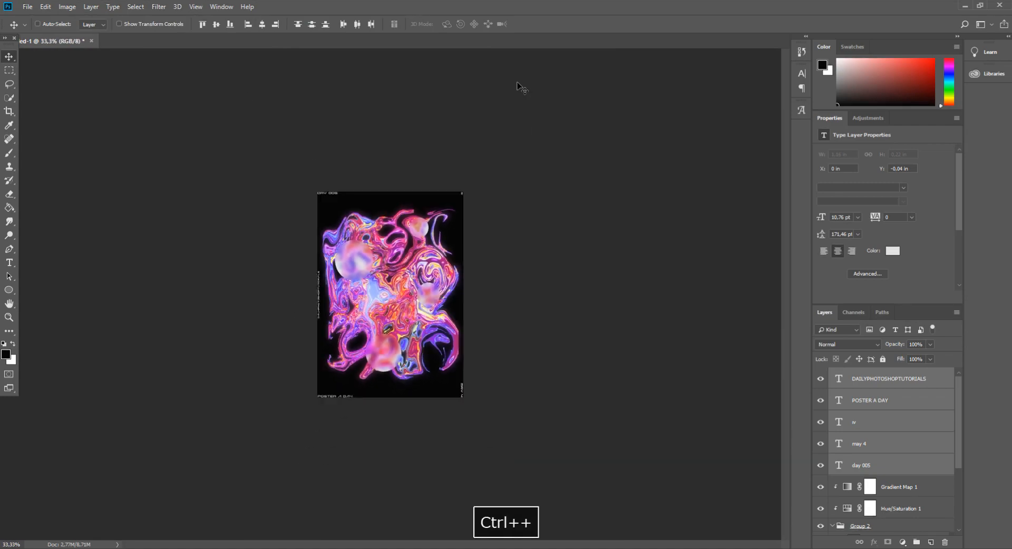
key(ctrl+plus)
key(ctrl+minus)
key(ctrl+plus)
key(ctrl+minus)
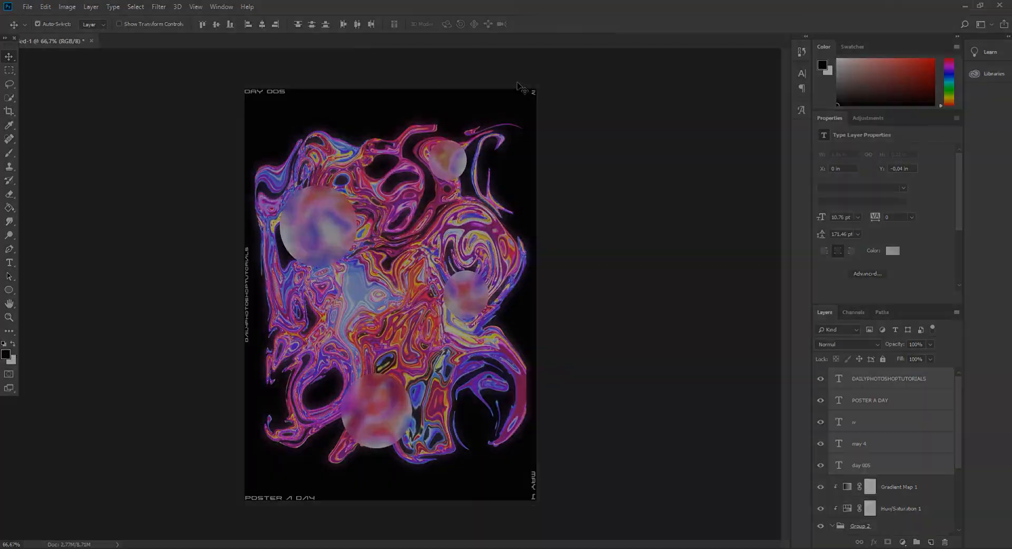